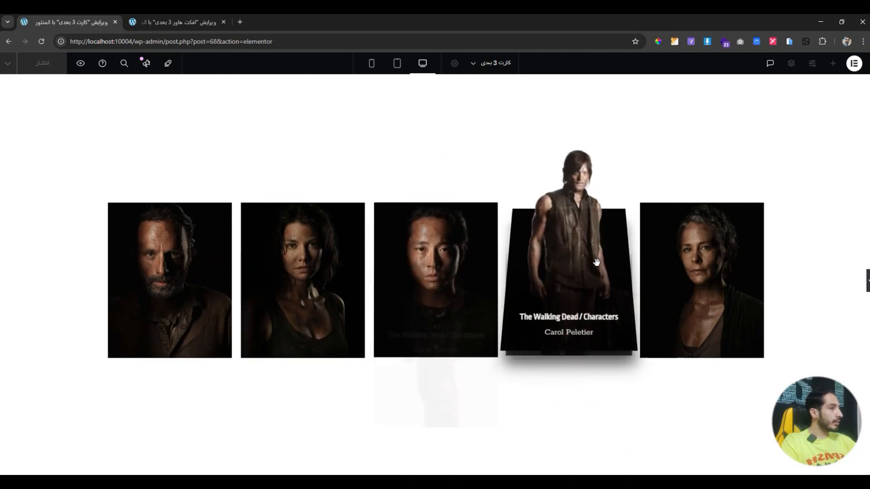
# Check the finished 3D card page in tablet and mobile previews at different widths, and return to the desktop view with editing controls shown.
pyautogui.click(396, 68)
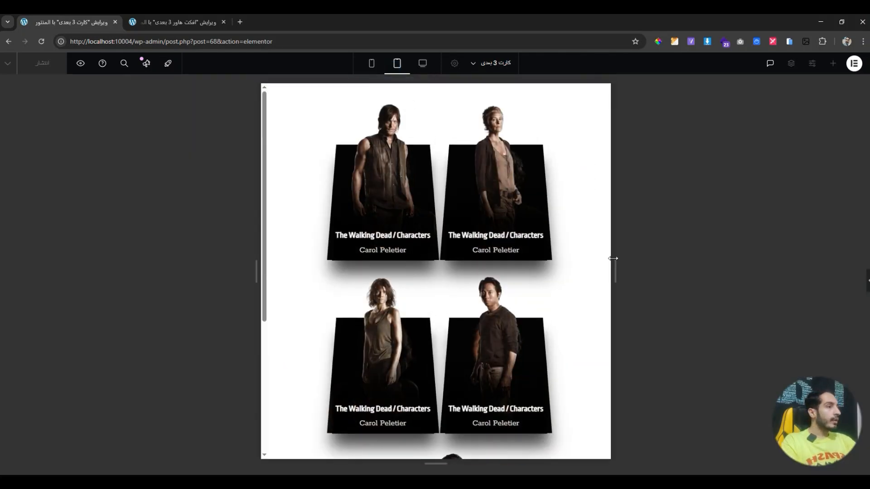
pyautogui.moveTo(614, 258); pyautogui.dragTo(557, 253)
pyautogui.click(372, 65)
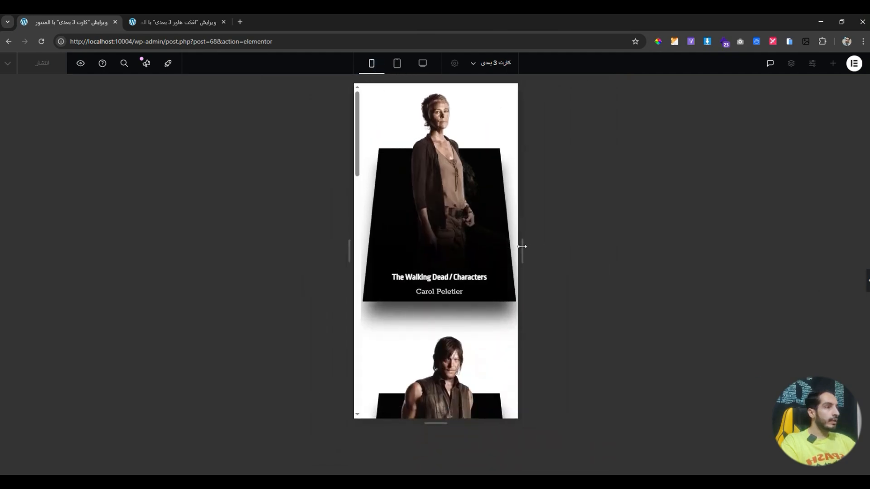
pyautogui.moveTo(522, 247); pyautogui.dragTo(743, 258)
pyautogui.scroll(-3, 431, 322)
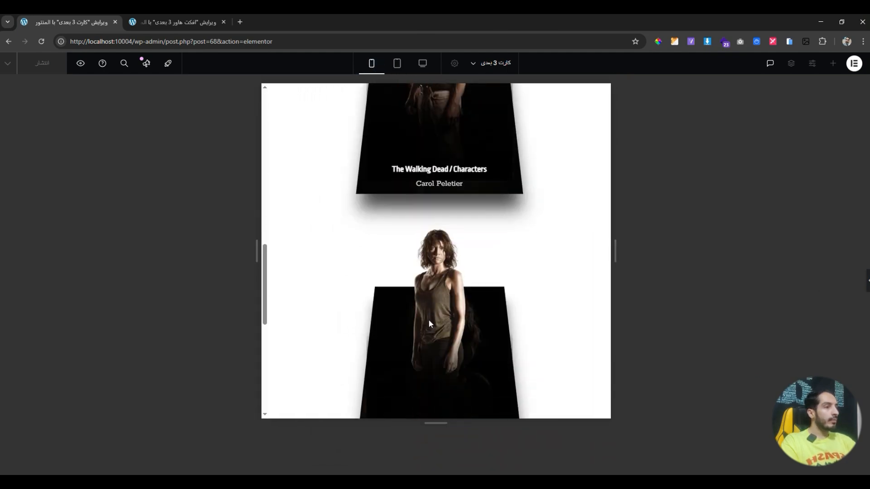
pyautogui.scroll(-2, 430, 323)
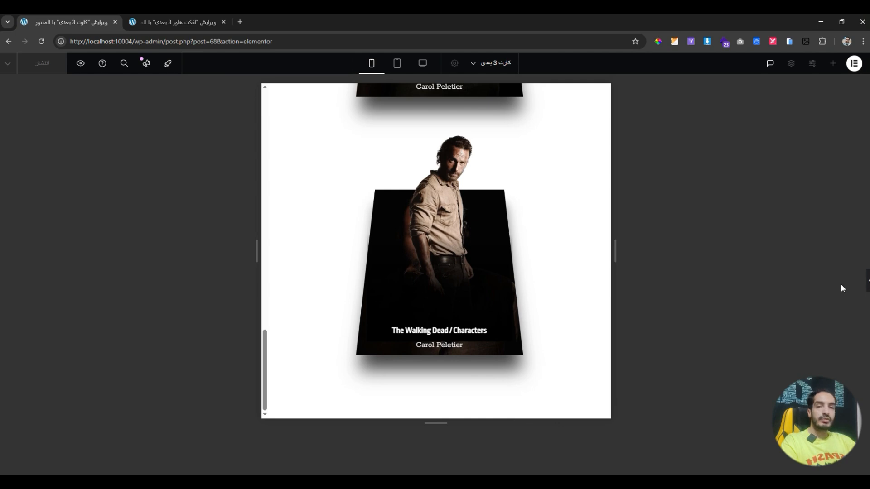
pyautogui.click(867, 281)
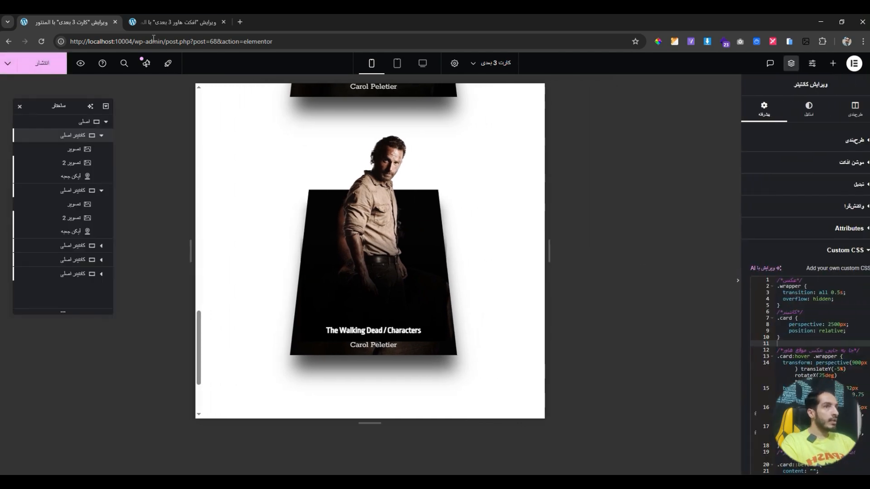
pyautogui.click(423, 63)
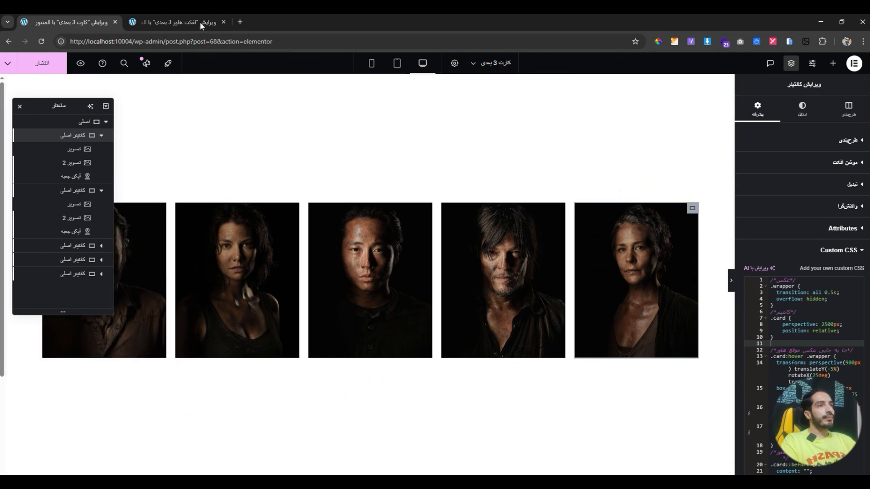
# Switch to the 3D hover effect page, delete its existing card container, and open the page's body style settings.
pyautogui.click(200, 21)
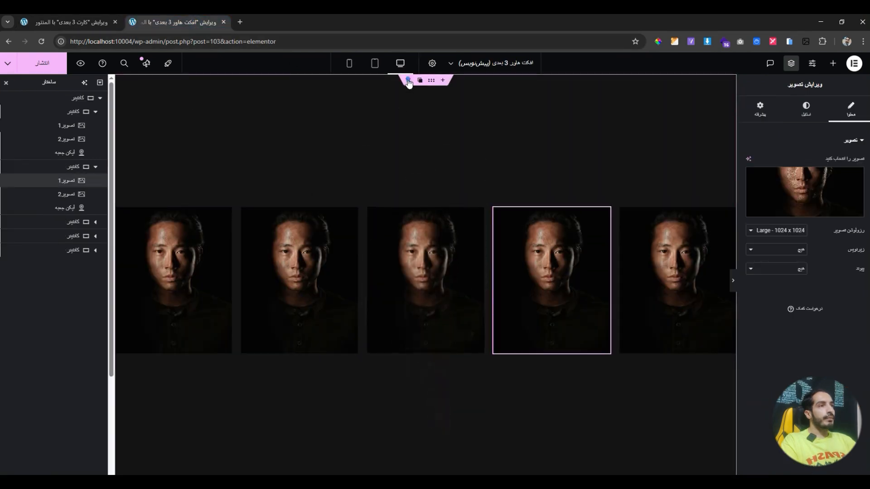
pyautogui.click(408, 81)
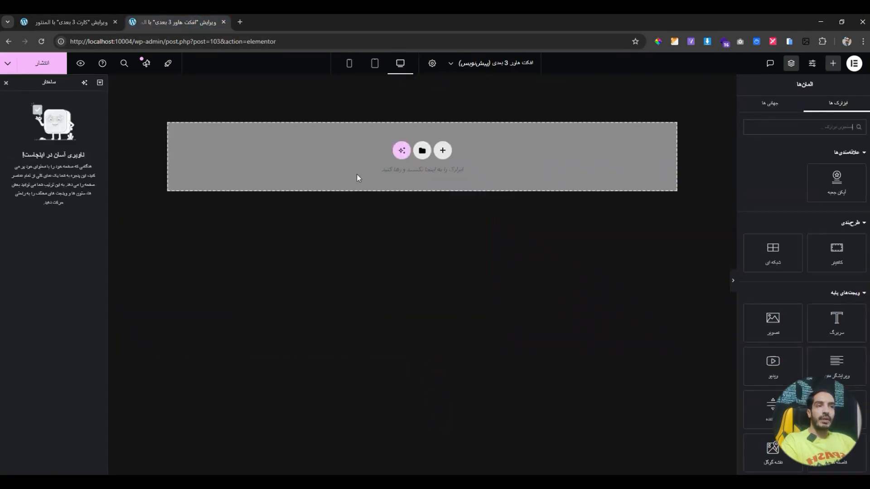
pyautogui.click(440, 68)
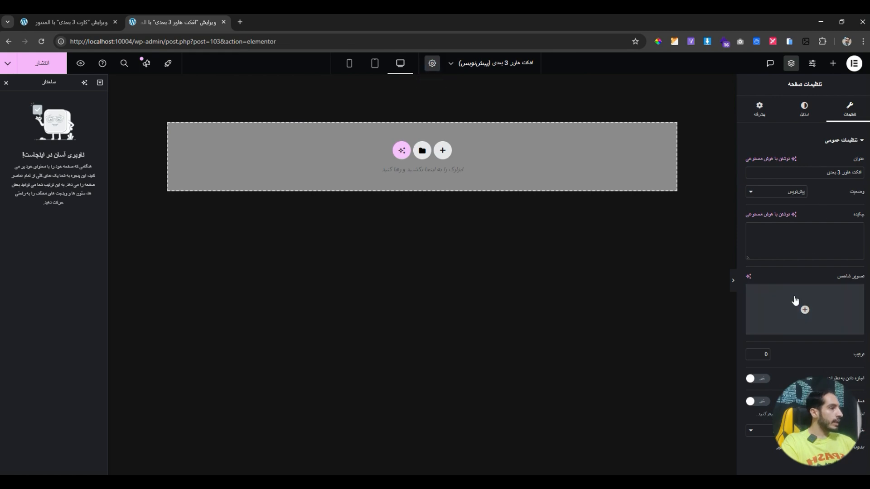
pyautogui.click(801, 113)
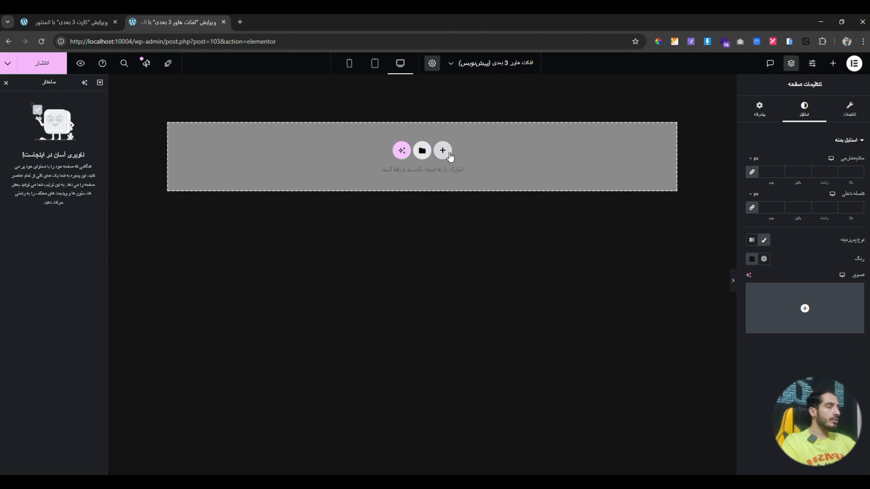
# Add a single flexbox container to the empty page and set its boxed content width to 1440 px.
pyautogui.click(445, 157)
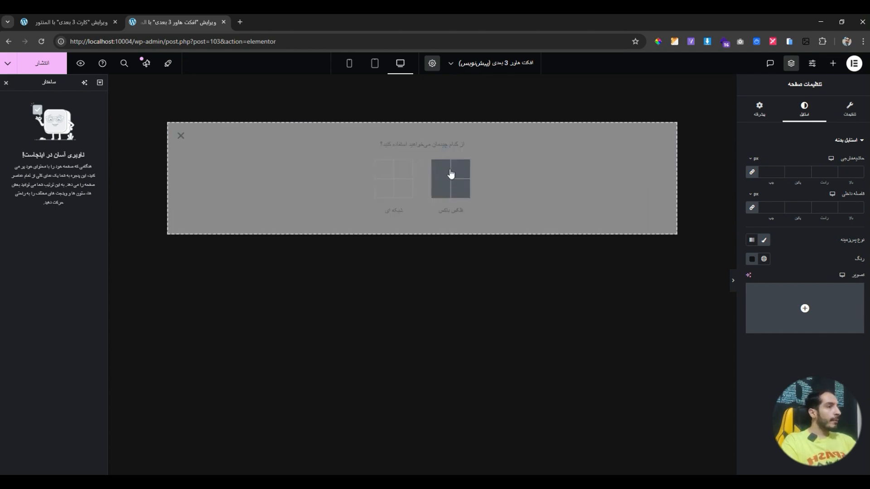
pyautogui.click(451, 174)
pyautogui.click(496, 175)
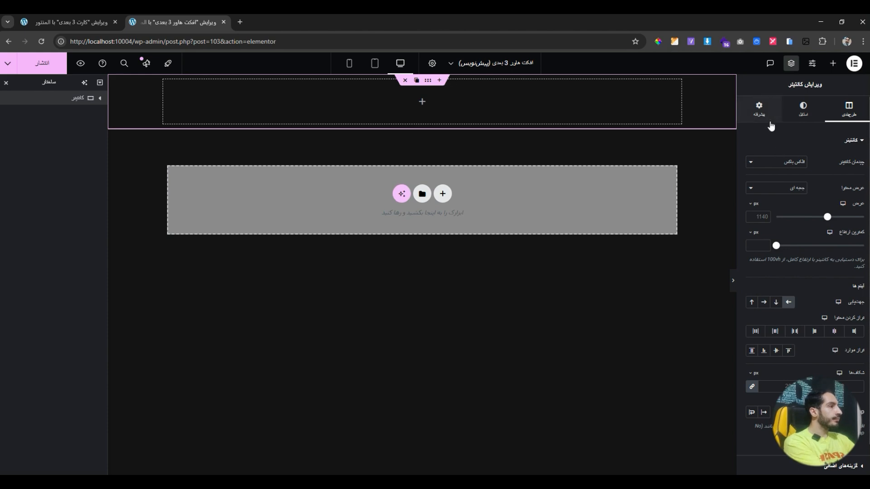
pyautogui.press('BackSpace')
pyautogui.press('BackSpace')
pyautogui.press('BackSpace')
pyautogui.press('BackSpace')
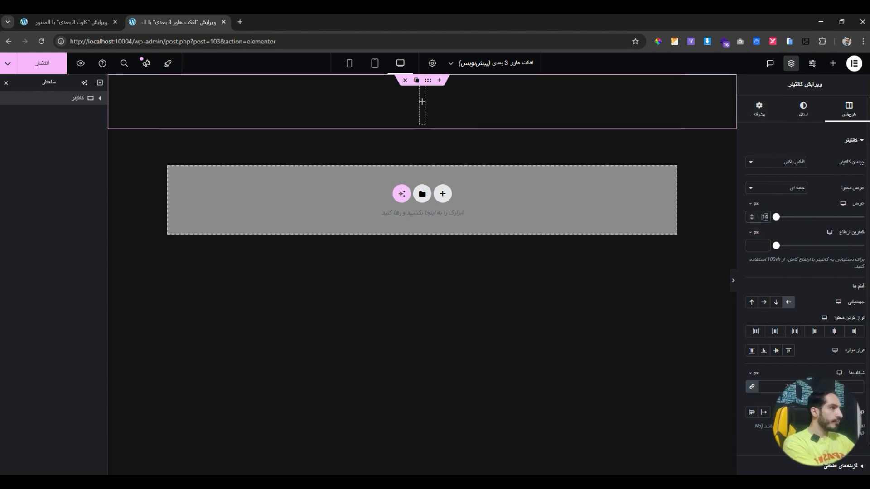
# Set the main container's padding to 0 on all sides.
pyautogui.click(761, 113)
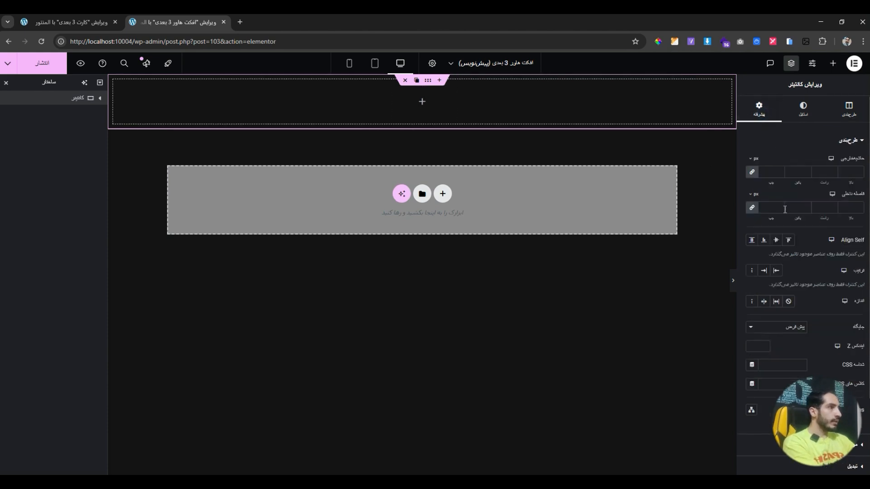
pyautogui.click(752, 209)
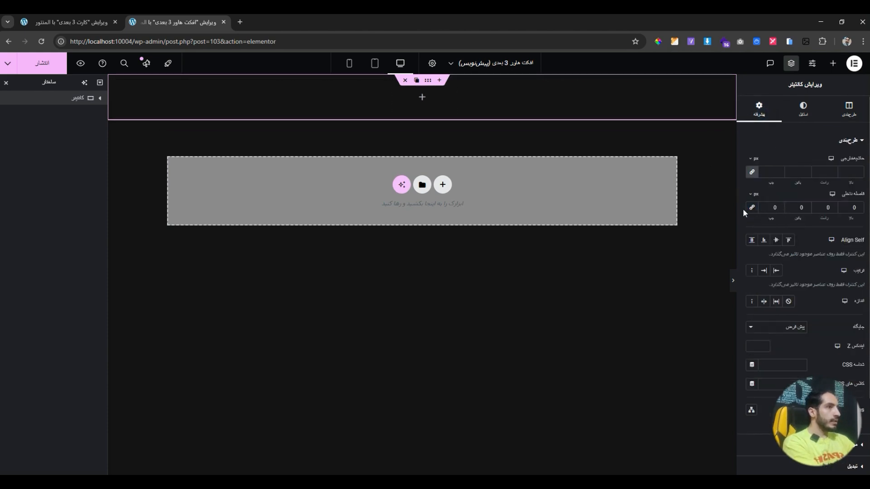
pyautogui.click(804, 111)
# Set the main container's minimum height to 100 vh and centre its contents both horizontally and vertically.
pyautogui.click(848, 109)
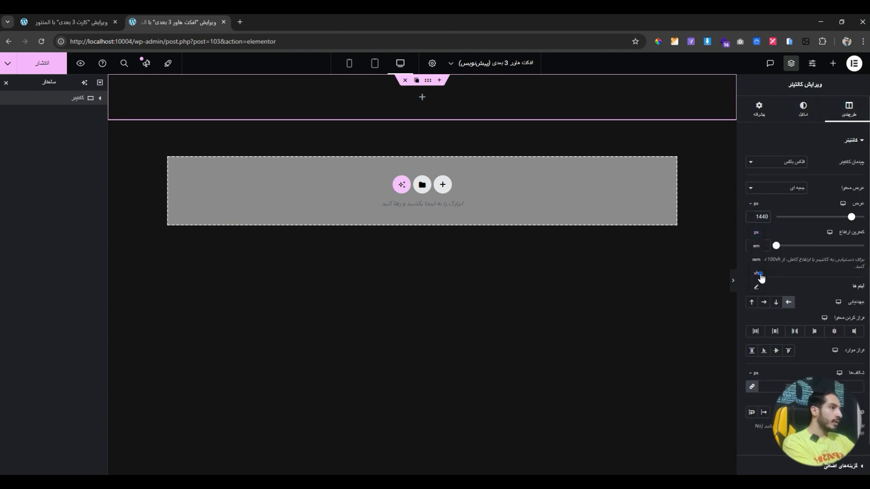
pyautogui.click(759, 274)
pyautogui.click(766, 246)
pyautogui.write('100')
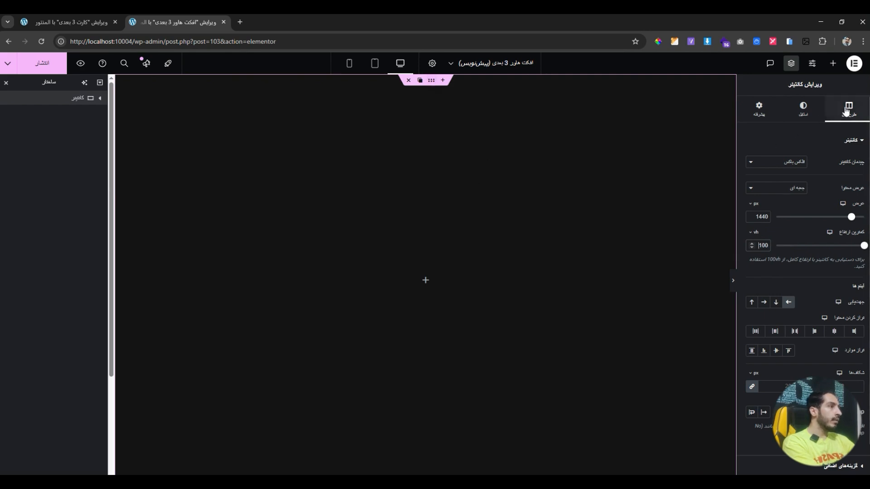
pyautogui.click(834, 331)
pyautogui.click(776, 351)
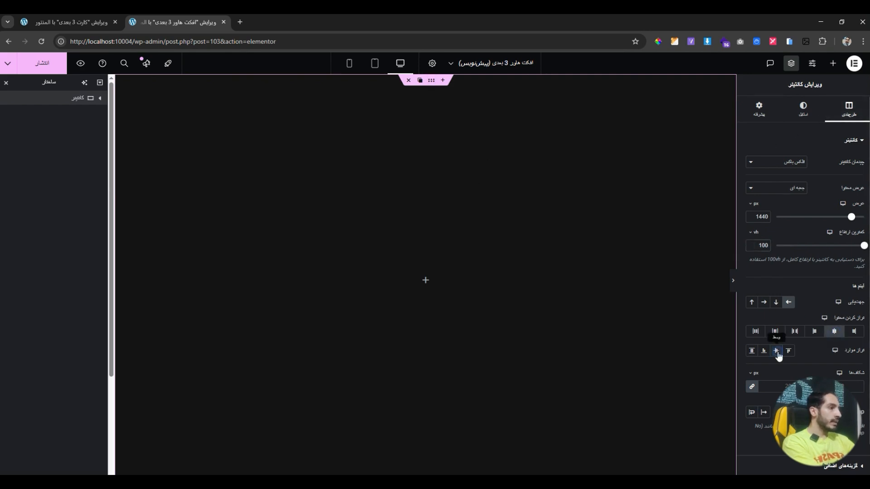
# Nest a container without padding inside the main container and set its width to 24%.
pyautogui.click(833, 63)
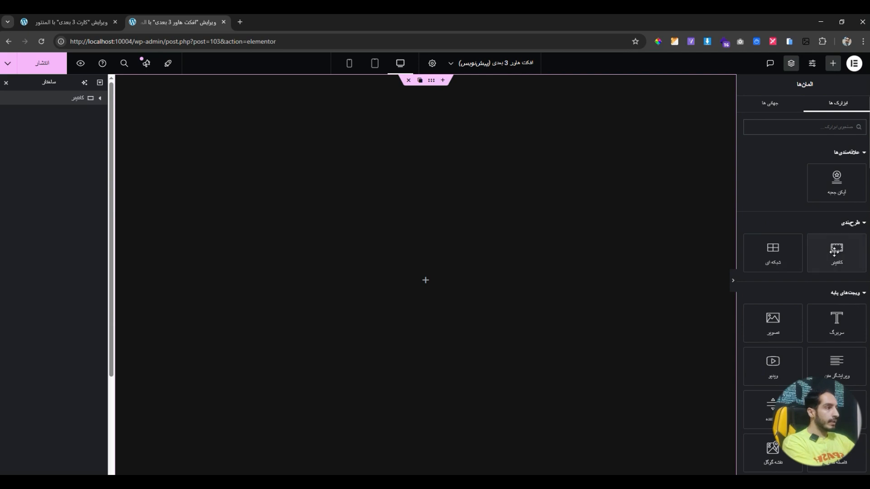
pyautogui.moveTo(837, 253); pyautogui.dragTo(428, 282)
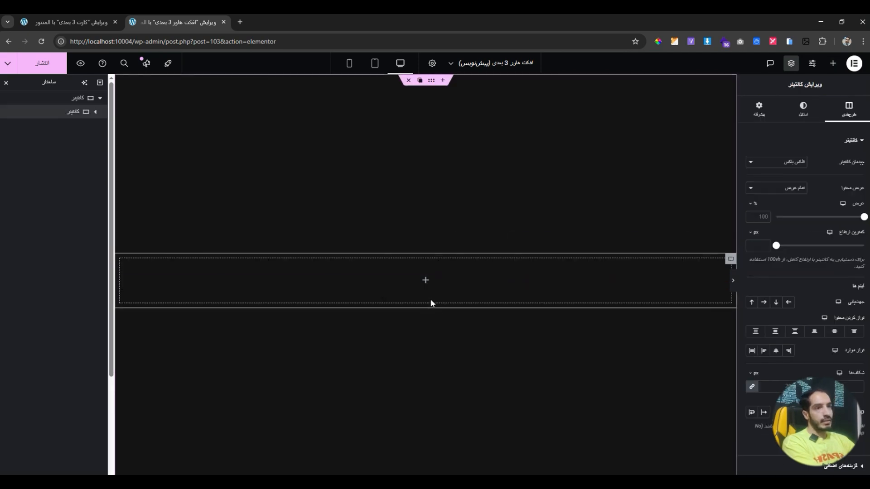
pyautogui.click(760, 110)
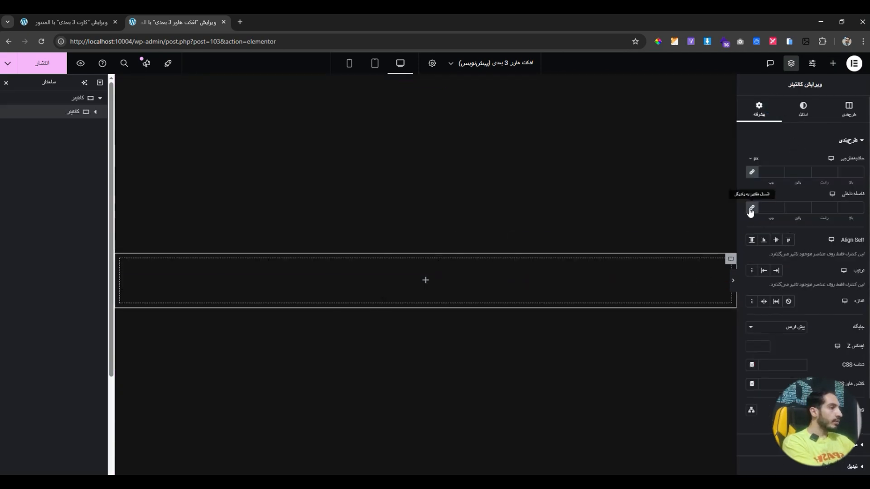
pyautogui.click(849, 109)
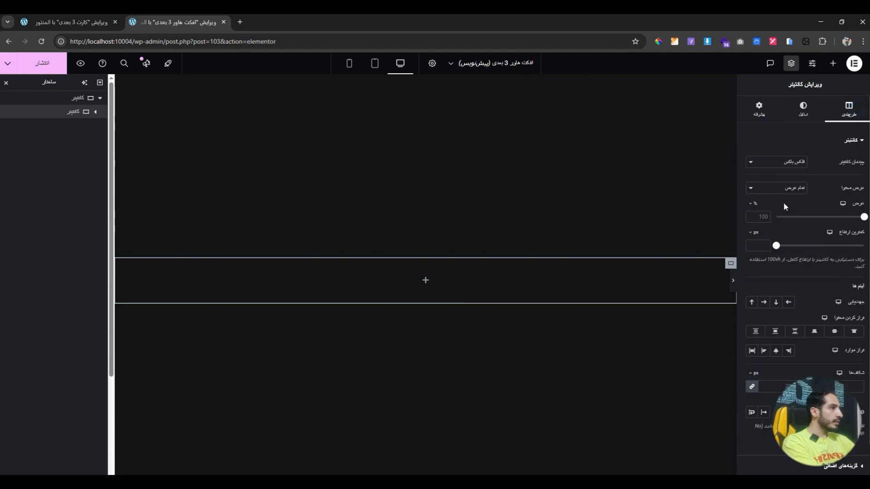
pyautogui.doubleClick(765, 216)
pyautogui.write('24')
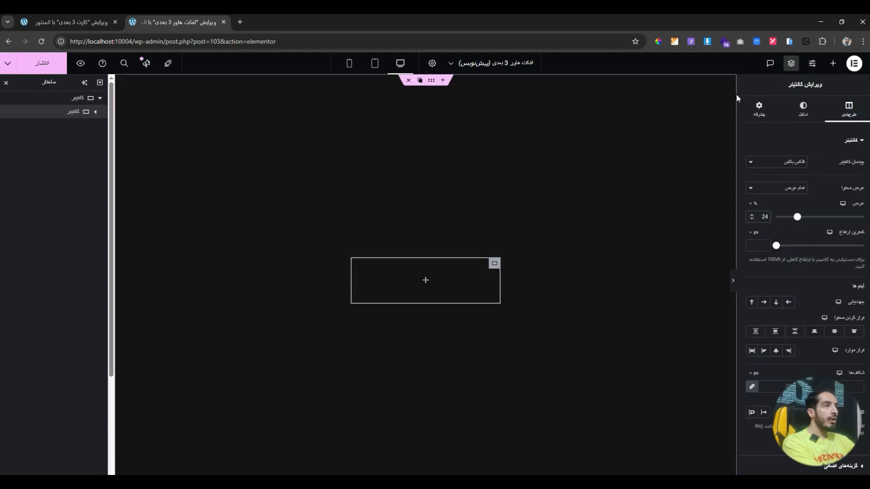
# Switch to the finished 3D card page and examine the two images and icon box inside its first card container.
pyautogui.click(836, 66)
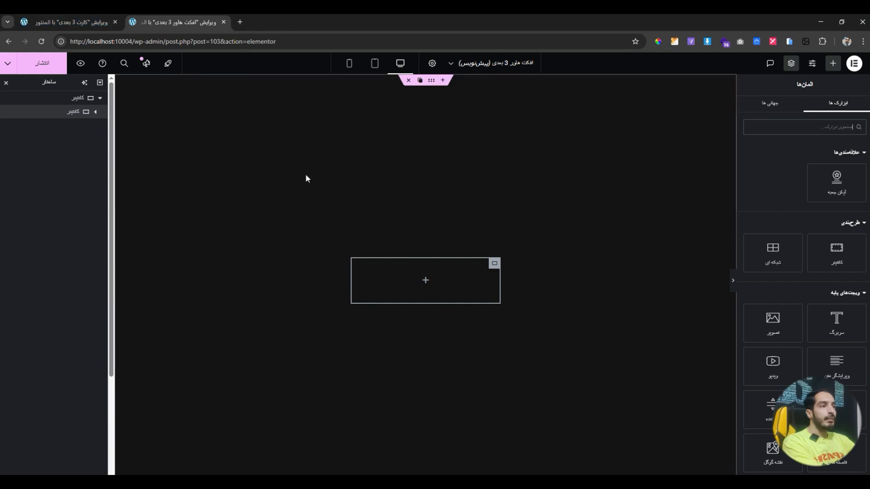
pyautogui.click(73, 23)
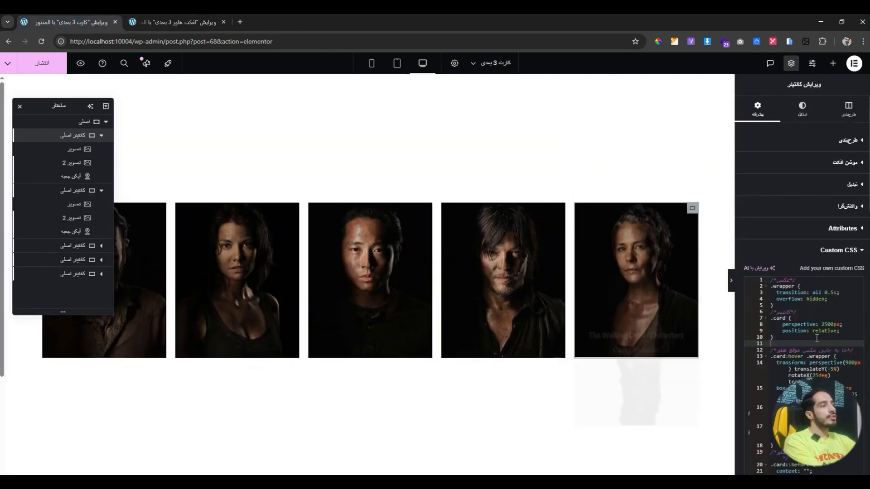
pyautogui.click(102, 135)
pyautogui.click(101, 150)
pyautogui.click(102, 136)
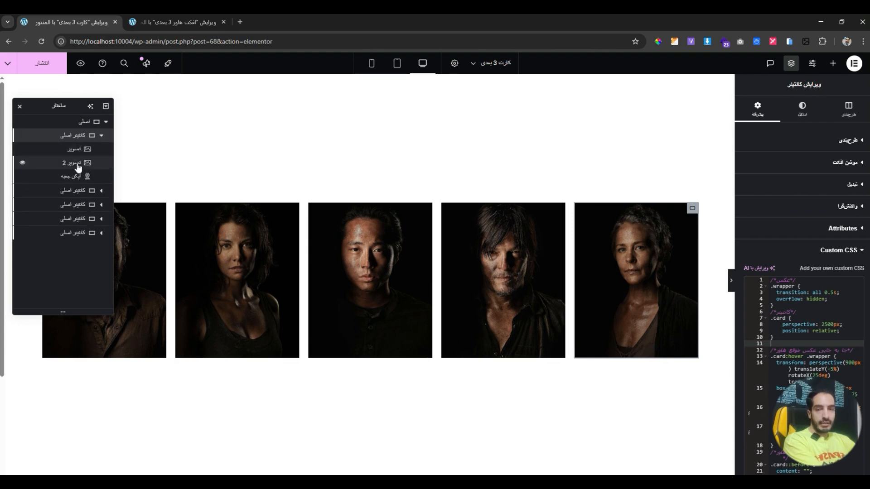
pyautogui.click(78, 153)
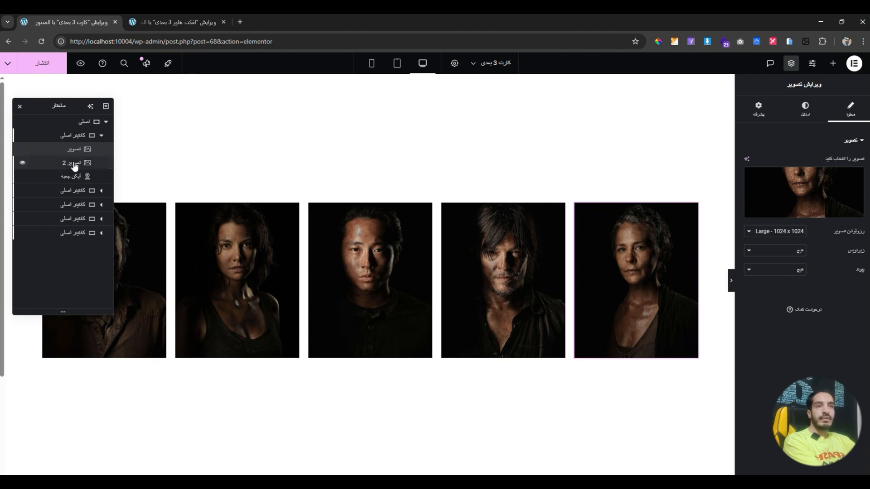
pyautogui.click(74, 165)
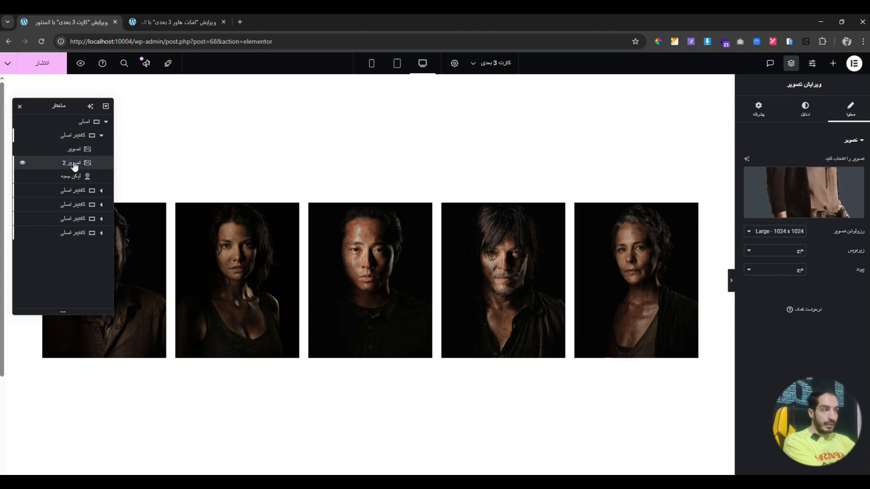
pyautogui.click(71, 178)
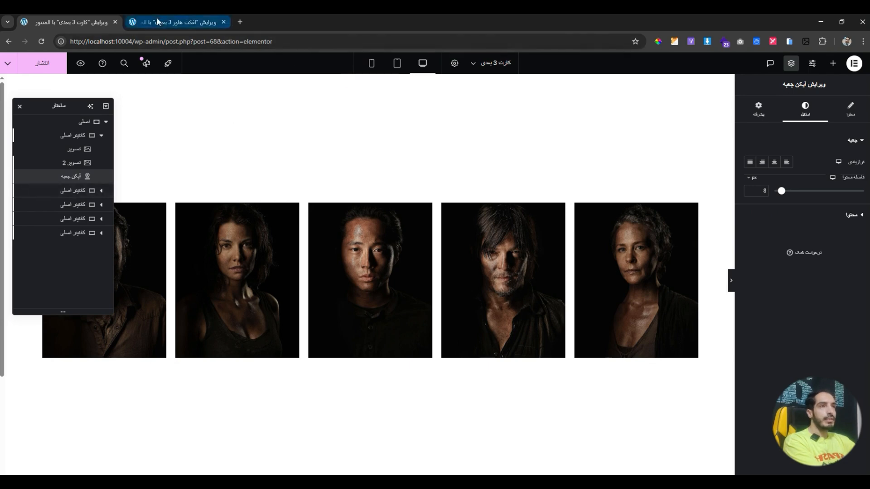
# Back on the 3D hover effect page, add an Image widget to the inner container using the dark portrait of the long-haired man.
pyautogui.click(177, 22)
pyautogui.moveTo(779, 319); pyautogui.dragTo(453, 280)
pyautogui.click(755, 177)
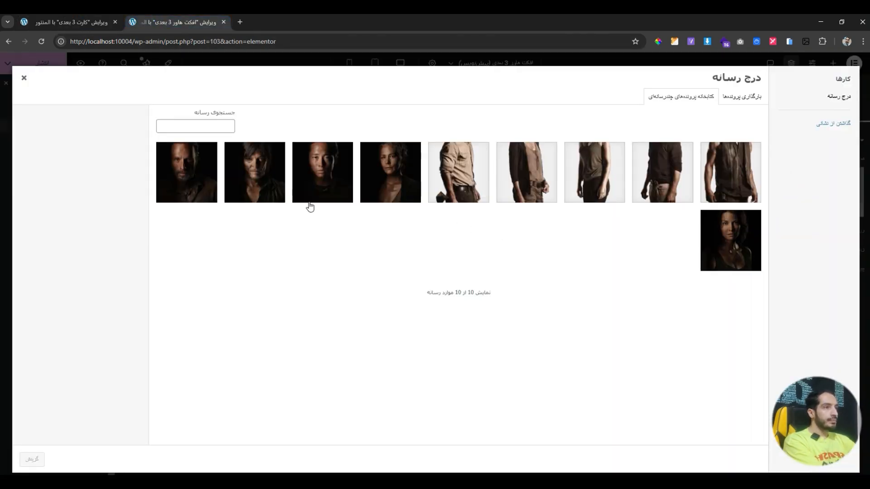
pyautogui.click(265, 195)
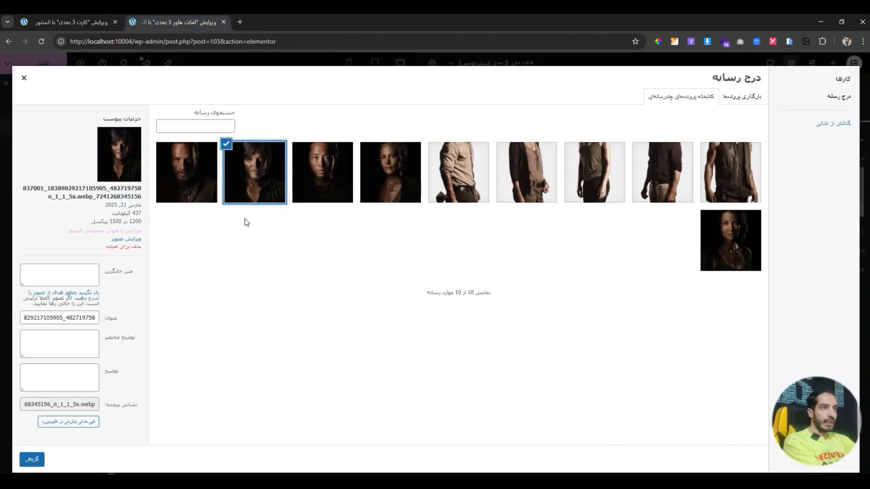
pyautogui.click(31, 459)
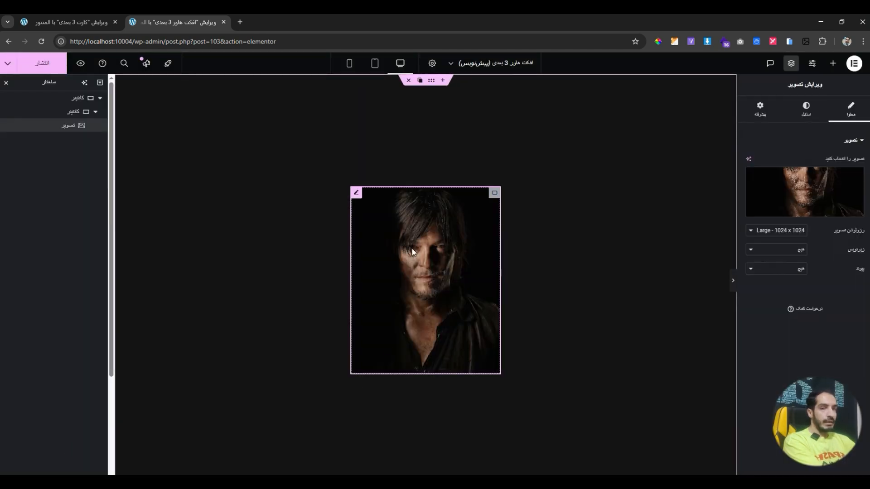
# Duplicate the portrait image widget and replace the copy's picture with Untitled-123456.webp, the standing cut-out of the same man.
pyautogui.rightClick(417, 231)
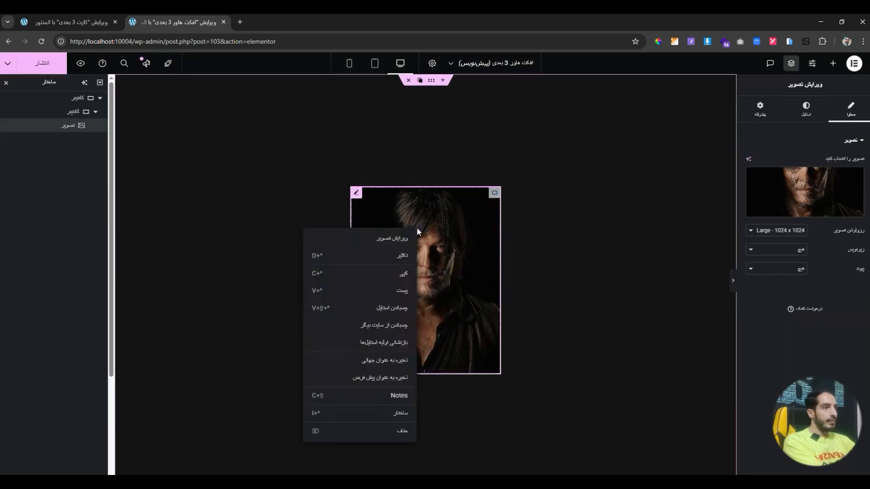
pyautogui.click(401, 255)
pyautogui.click(772, 217)
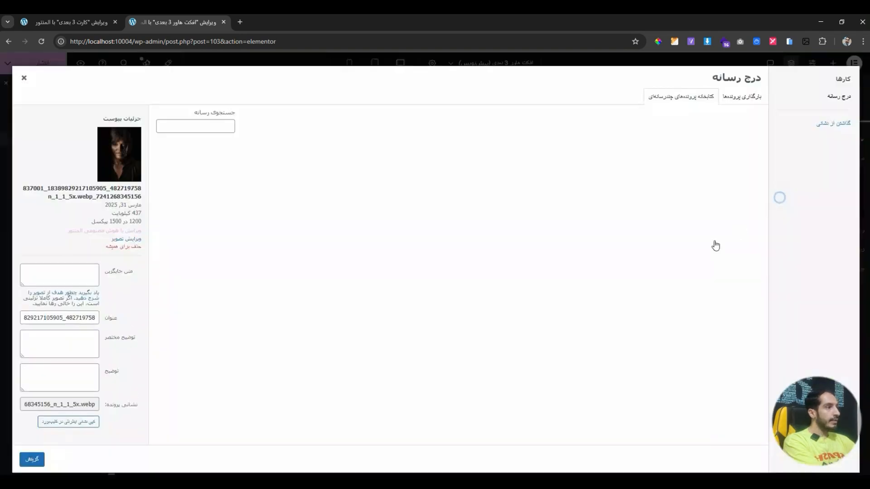
pyautogui.click(719, 182)
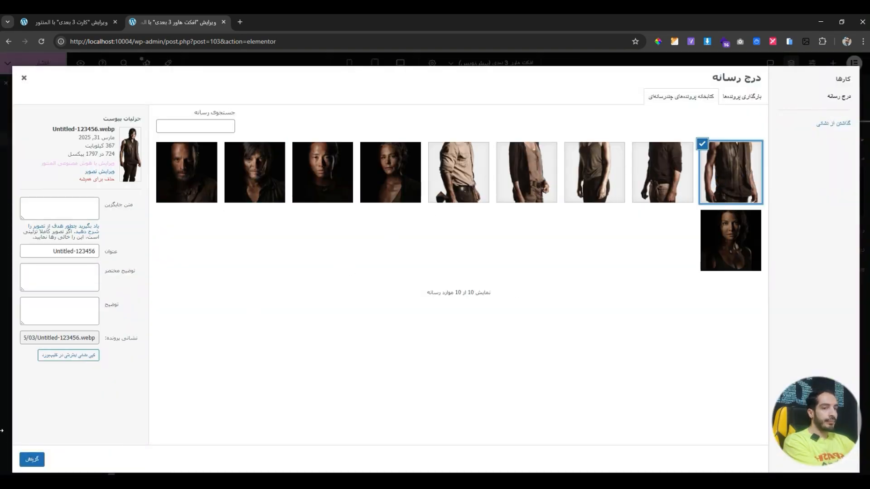
pyautogui.click(32, 459)
# Check the width of the matching cut-out image on the finished card page and set the new second image's width to 182 px.
pyautogui.click(95, 25)
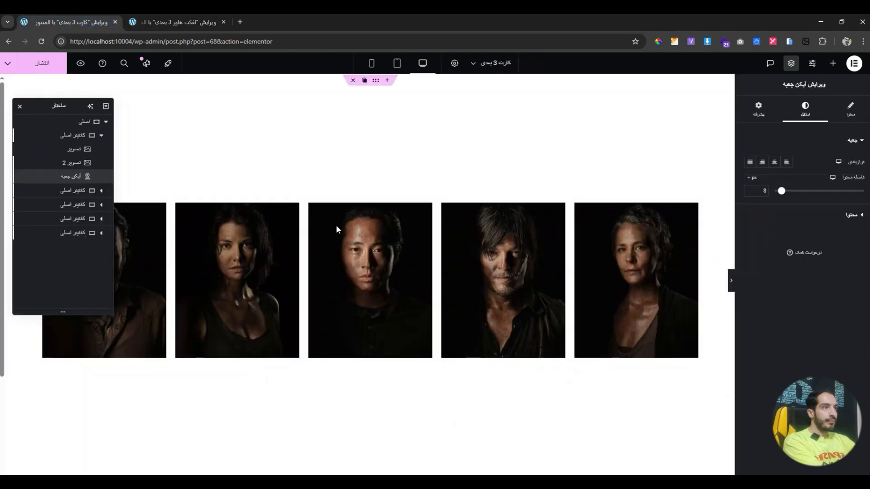
pyautogui.click(501, 252)
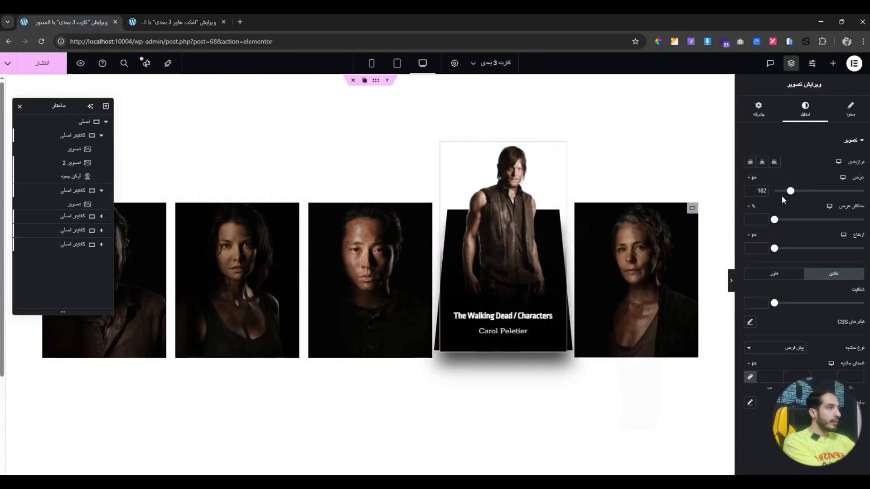
pyautogui.click(187, 25)
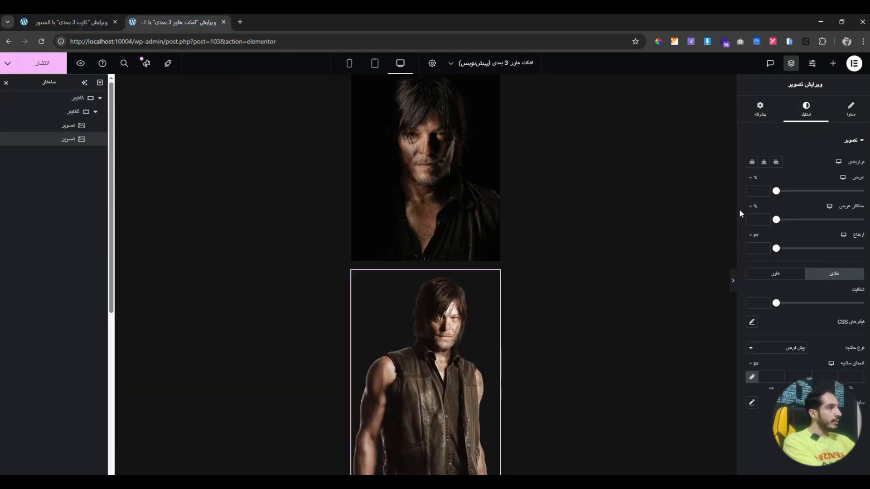
pyautogui.click(766, 193)
pyautogui.write('182')
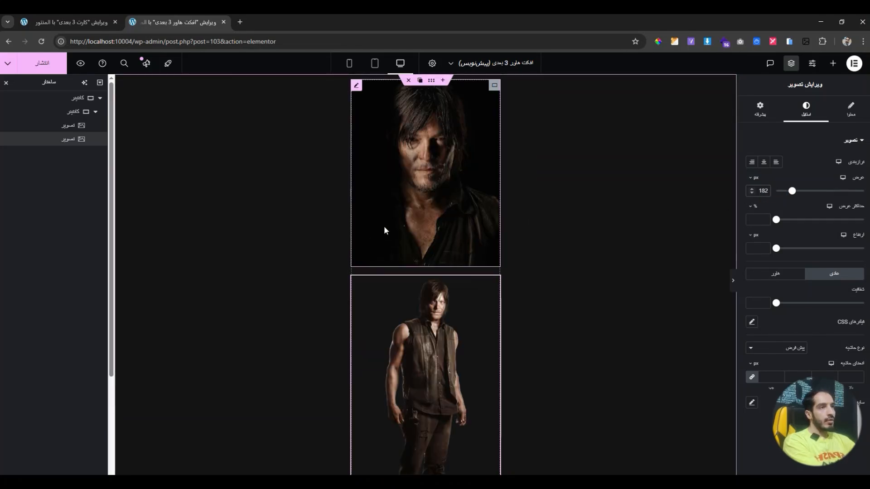
pyautogui.click(772, 123)
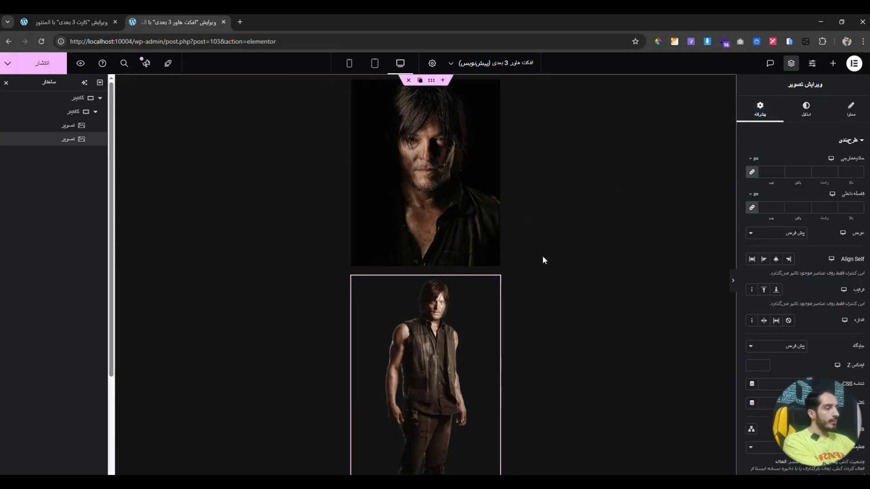
# Add an Icon Box widget beneath the second image in the inner container and remove its star icon.
pyautogui.scroll(-2, 420, 299)
pyautogui.scroll(2, 484, 263)
pyautogui.click(833, 63)
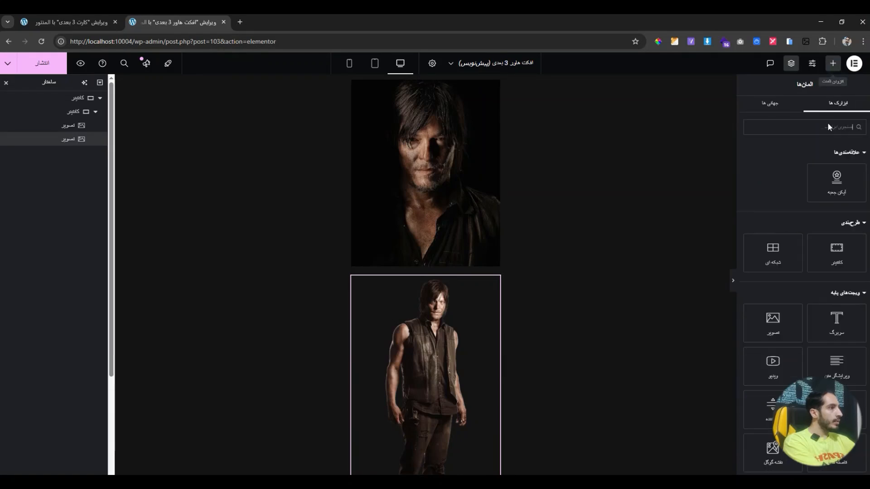
pyautogui.moveTo(836, 182); pyautogui.dragTo(474, 350)
pyautogui.moveTo(68, 139); pyautogui.dragTo(61, 161)
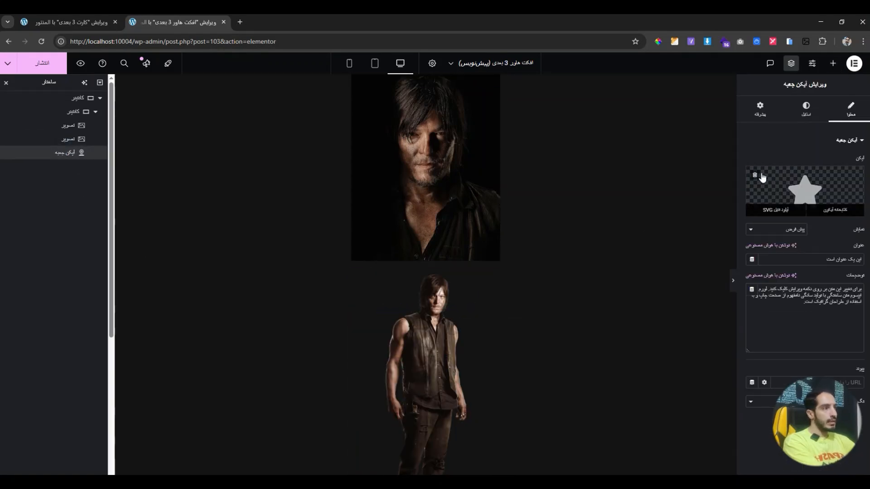
pyautogui.click(761, 177)
pyautogui.scroll(-4, 374, 268)
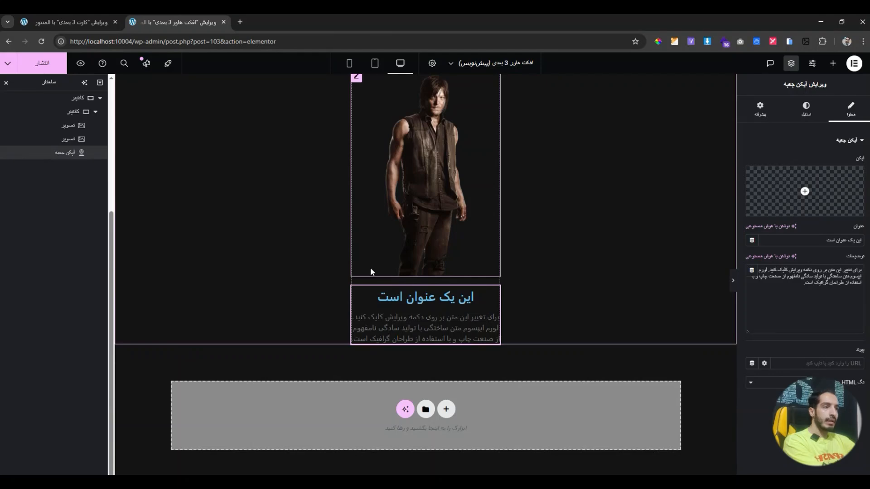
pyautogui.scroll(4, 409, 277)
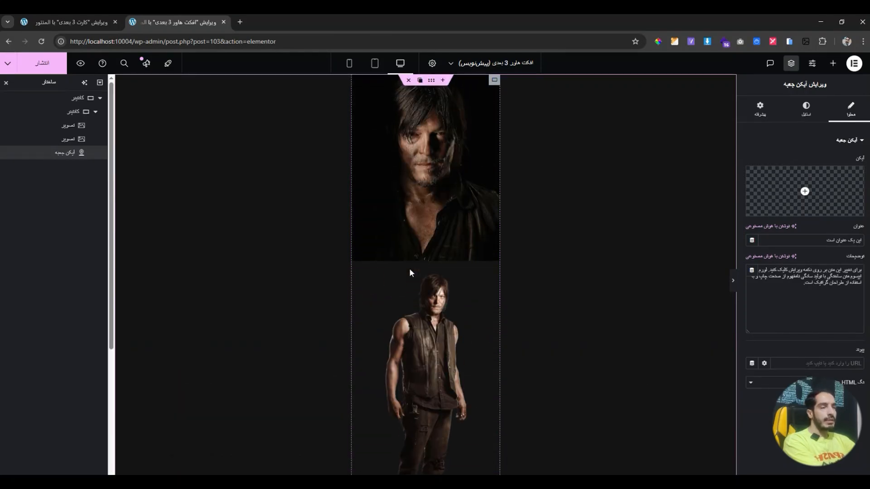
# Set the second image's position to absolute and its width to full (100%) so it overlays the portrait.
pyautogui.click(414, 294)
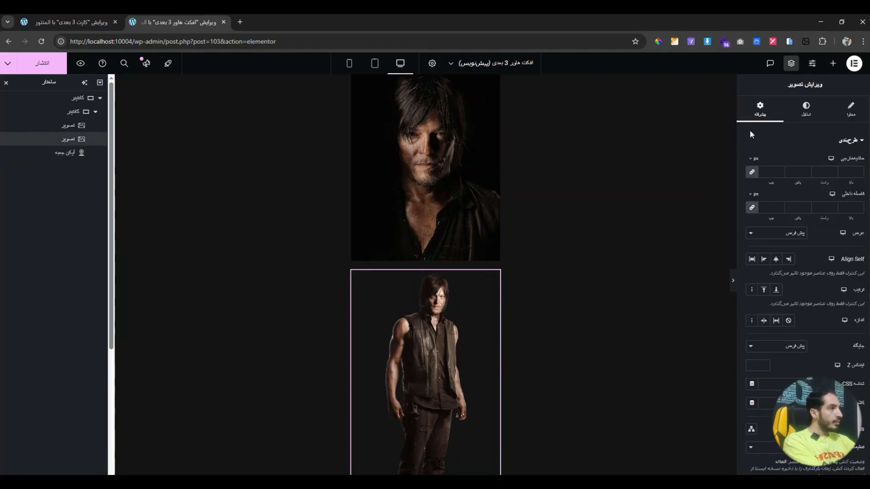
pyautogui.click(789, 346)
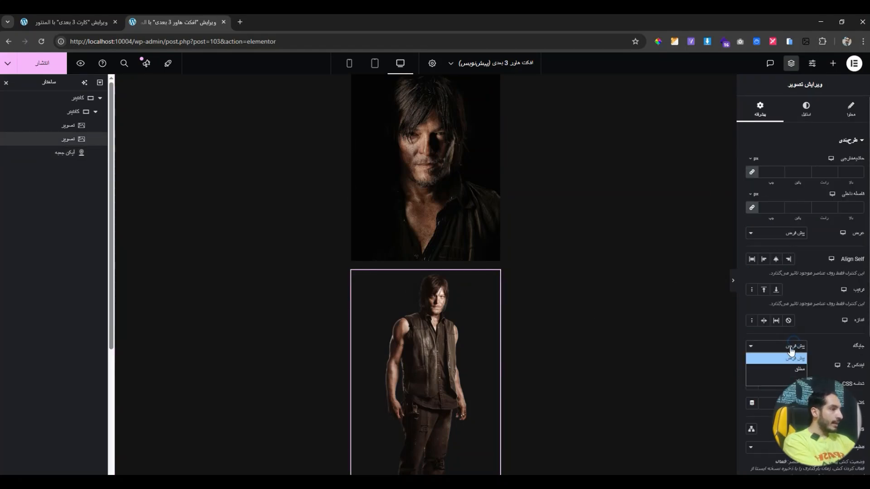
pyautogui.click(770, 365)
pyautogui.click(788, 232)
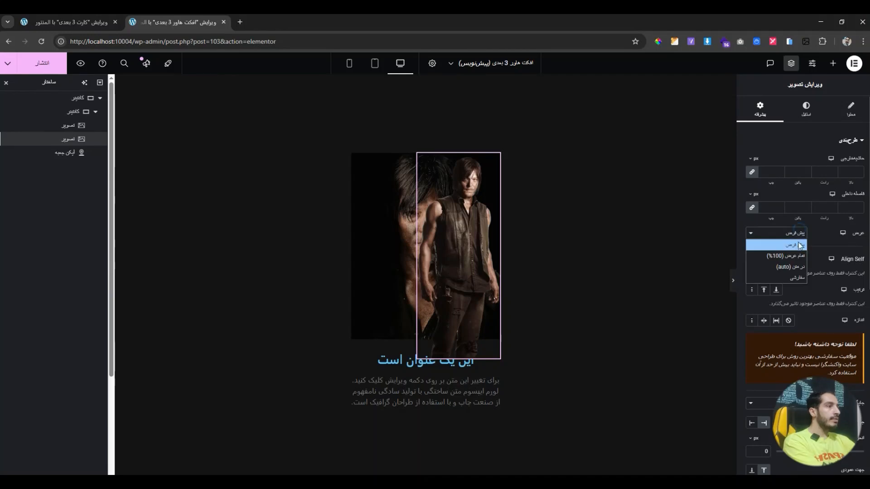
pyautogui.click(773, 255)
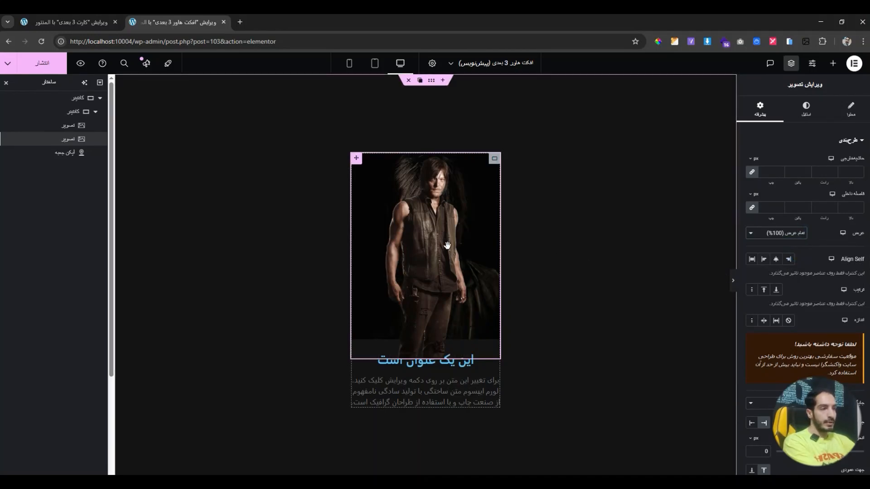
# Give the icon box an absolute position and full (100%) width, and anchor its vertical orientation to the bottom of the card.
pyautogui.click(428, 366)
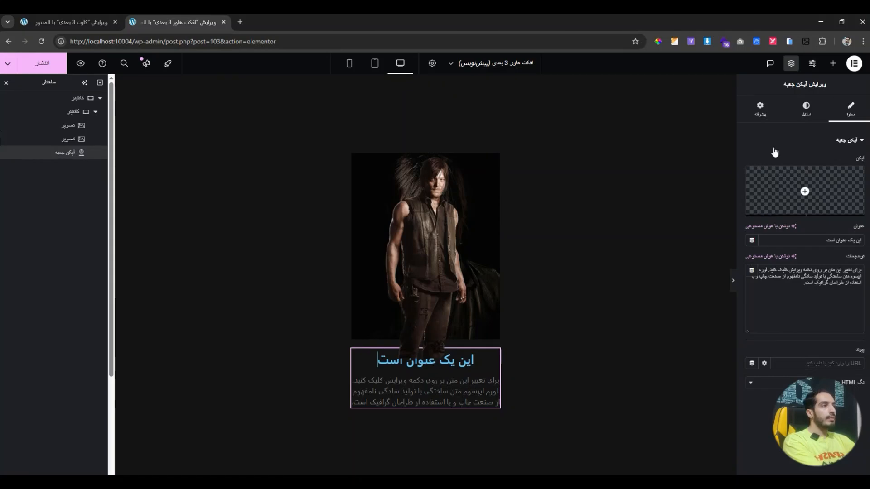
pyautogui.click(765, 113)
pyautogui.scroll(-2, 791, 235)
pyautogui.click(789, 256)
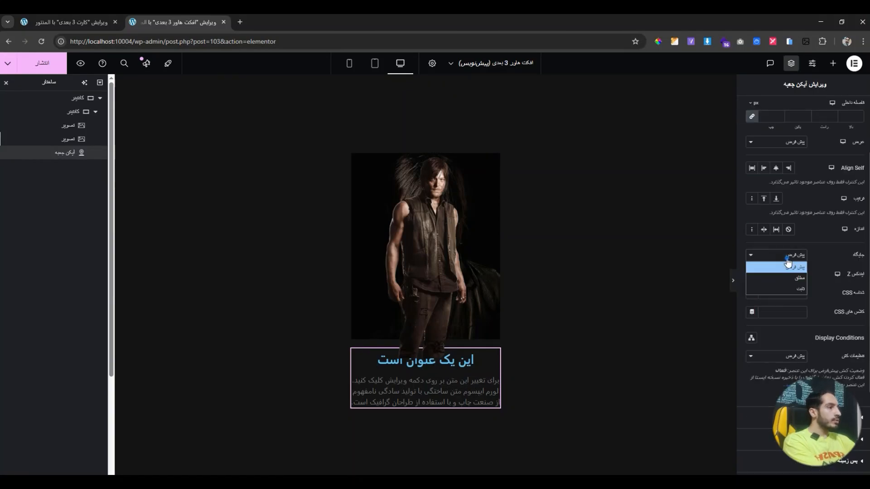
pyautogui.click(789, 274)
pyautogui.click(788, 143)
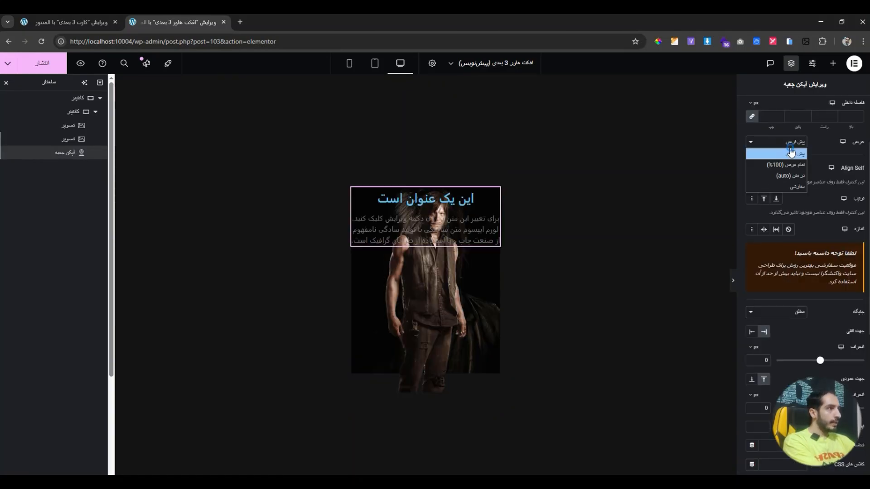
pyautogui.click(787, 163)
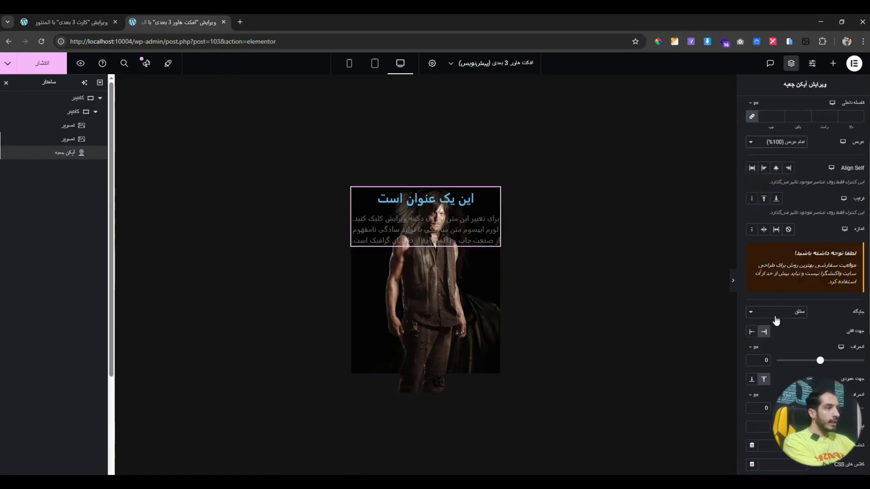
pyautogui.click(752, 380)
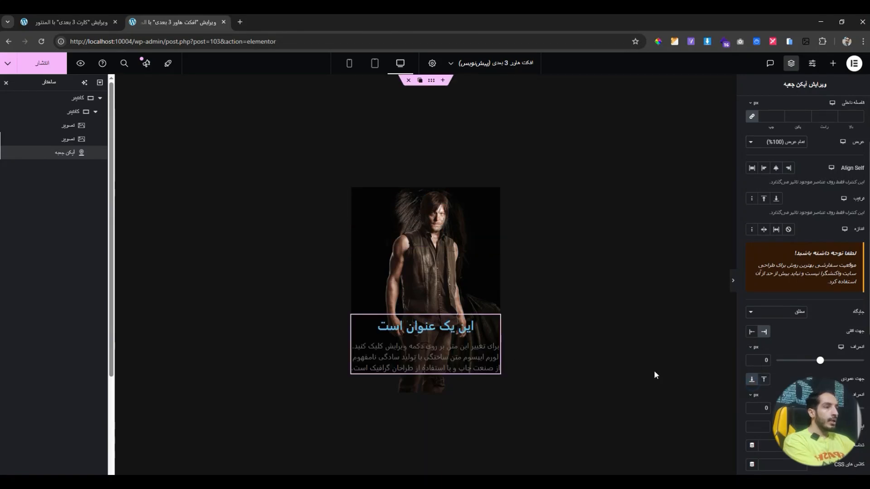
# On the finished 3D card page, copy the title and description texts of the first card's icon box.
pyautogui.click(72, 22)
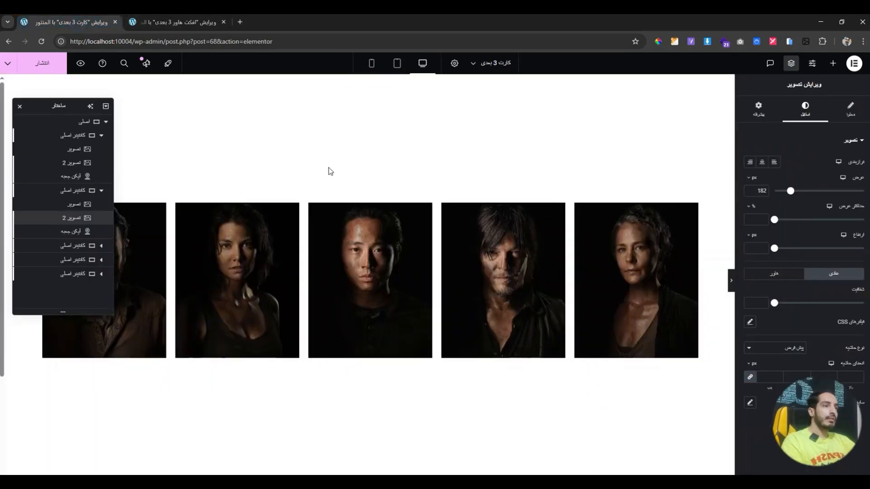
pyautogui.click(651, 335)
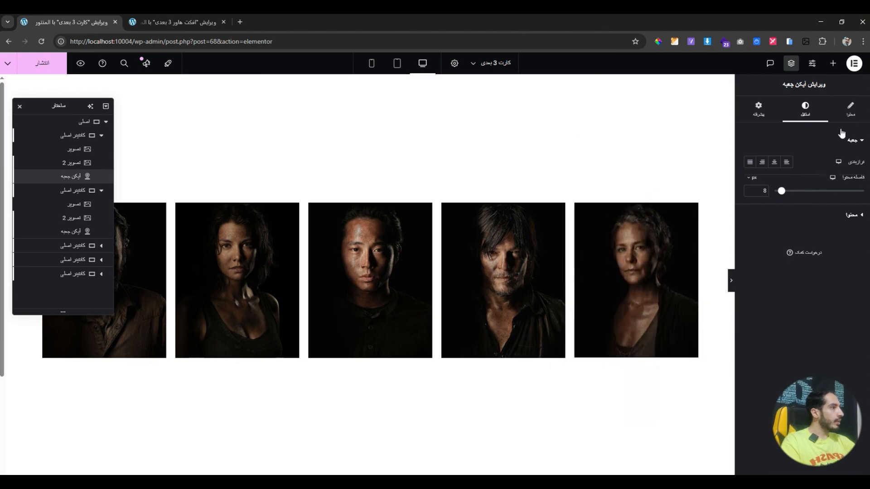
pyautogui.tripleClick(810, 242)
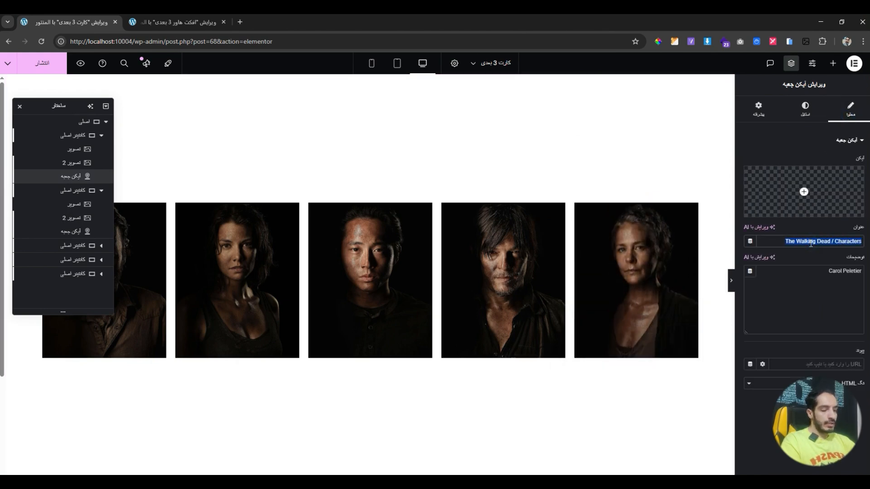
pyautogui.tripleClick(814, 271)
pyautogui.press('super+c')
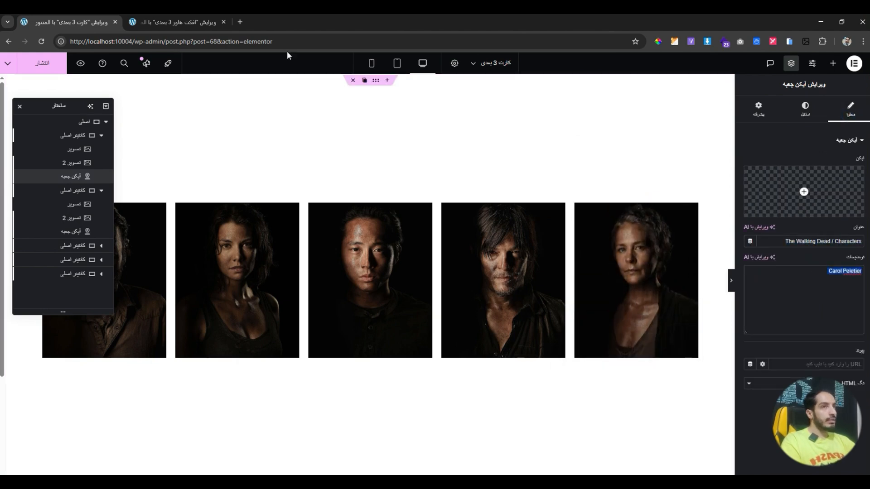
# Back on the 3D hover effect page, set the icon box title to "The Walking Dead / Characters" and paste the copied character name as description.
pyautogui.click(174, 22)
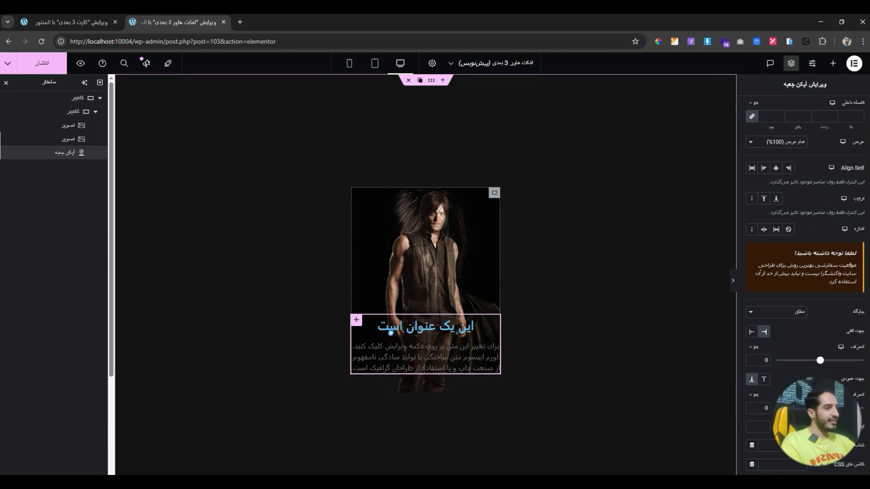
pyautogui.click(851, 109)
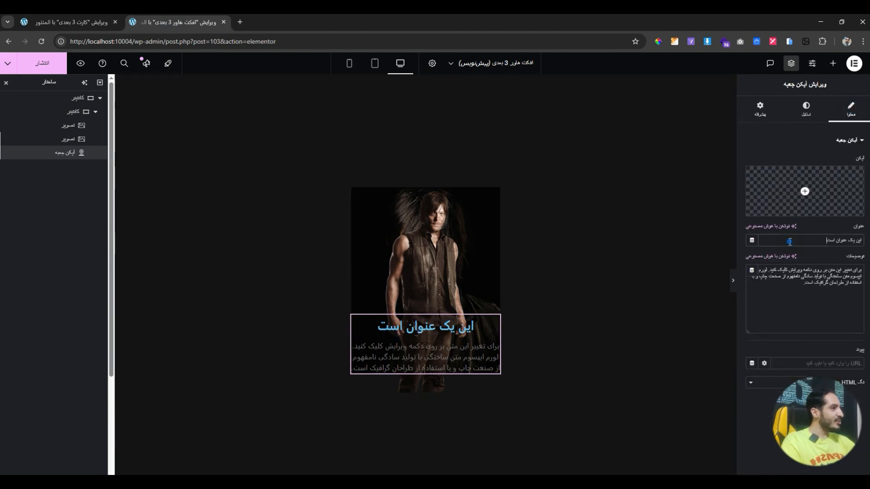
pyautogui.tripleClick(789, 240)
pyautogui.press('super+v')
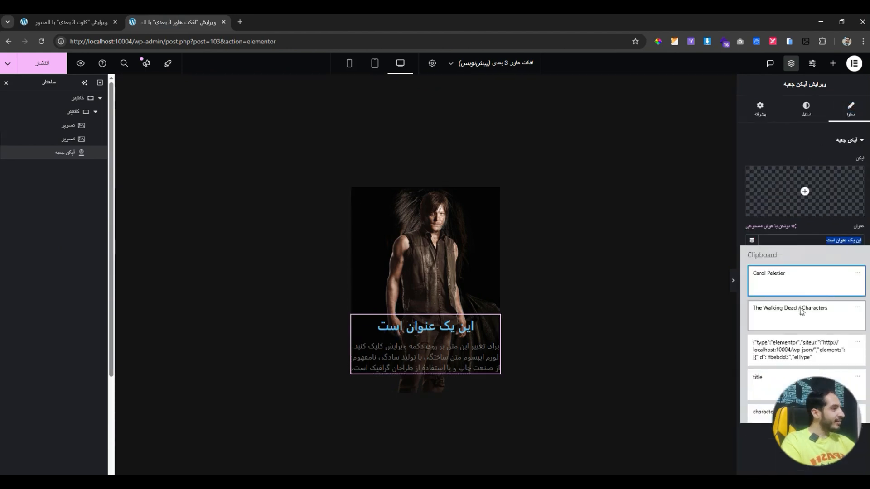
pyautogui.click(802, 308)
pyautogui.tripleClick(816, 295)
pyautogui.press('super+v')
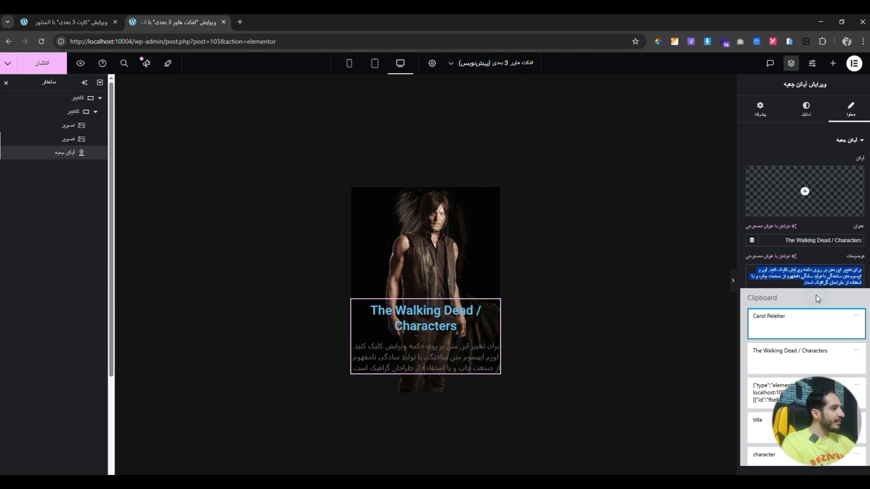
pyautogui.click(787, 318)
# Change the icon box title's colour to a near-white, #ECECEC.
pyautogui.click(788, 111)
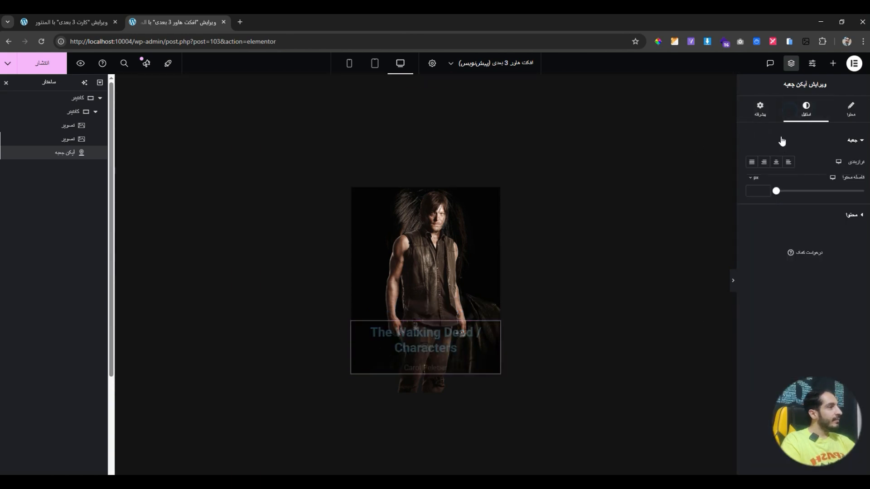
pyautogui.click(783, 211)
pyautogui.click(752, 202)
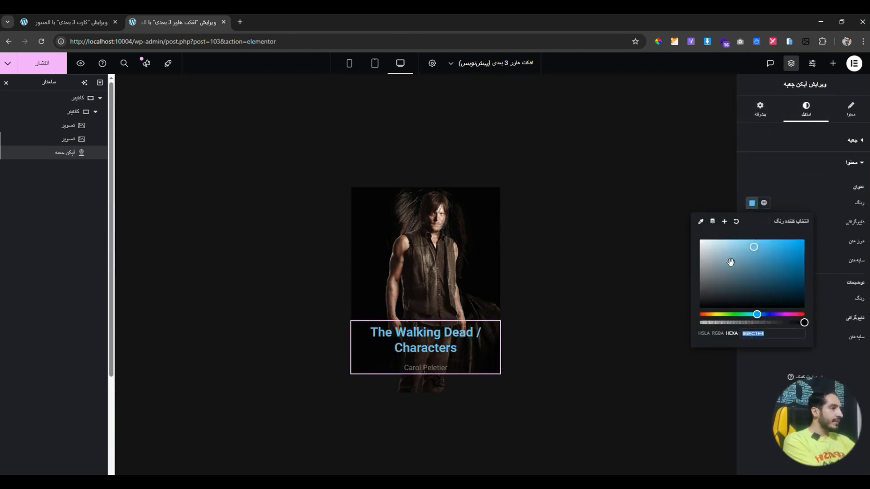
pyautogui.moveTo(731, 262); pyautogui.dragTo(698, 248)
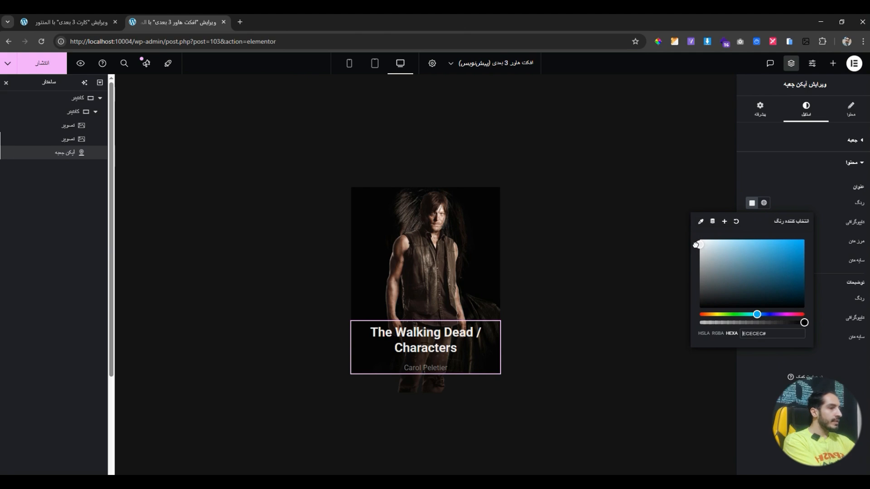
# On the finished 3D card page, examine the title and description typography settings of the first card's icon box.
pyautogui.click(106, 25)
pyautogui.moveTo(622, 319)
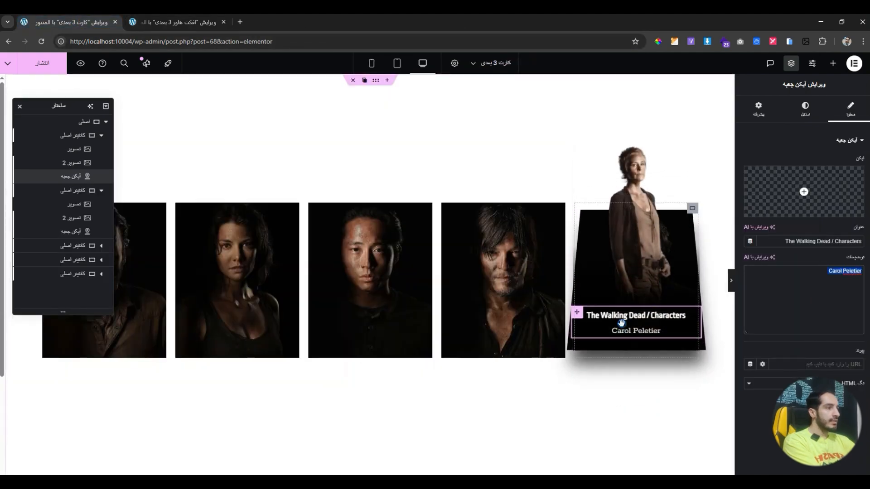
pyautogui.click(805, 109)
pyautogui.click(790, 218)
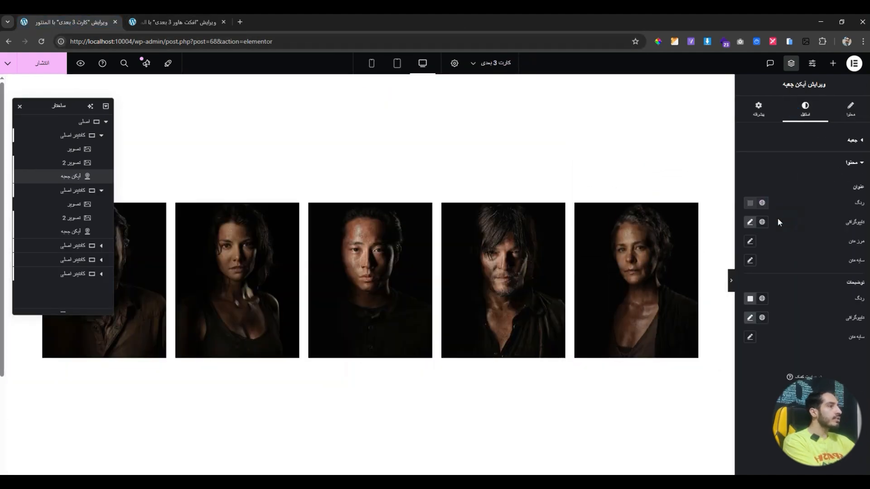
pyautogui.click(751, 222)
pyautogui.click(751, 222)
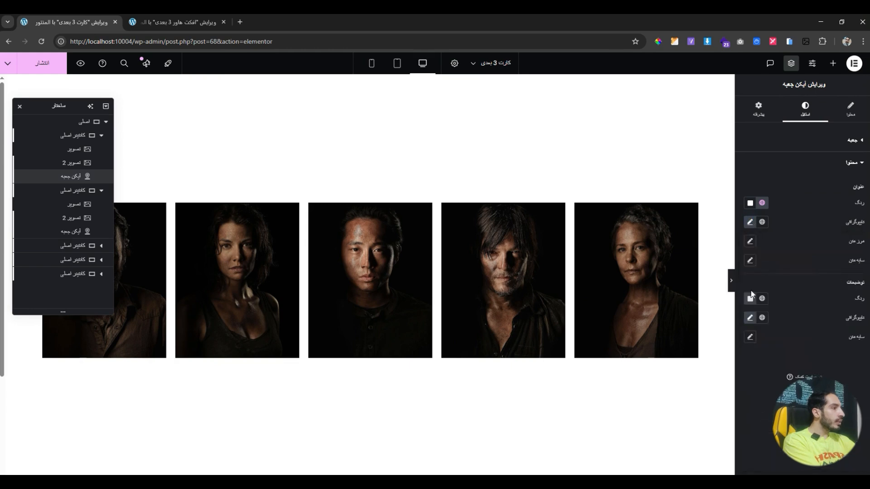
pyautogui.click(750, 222)
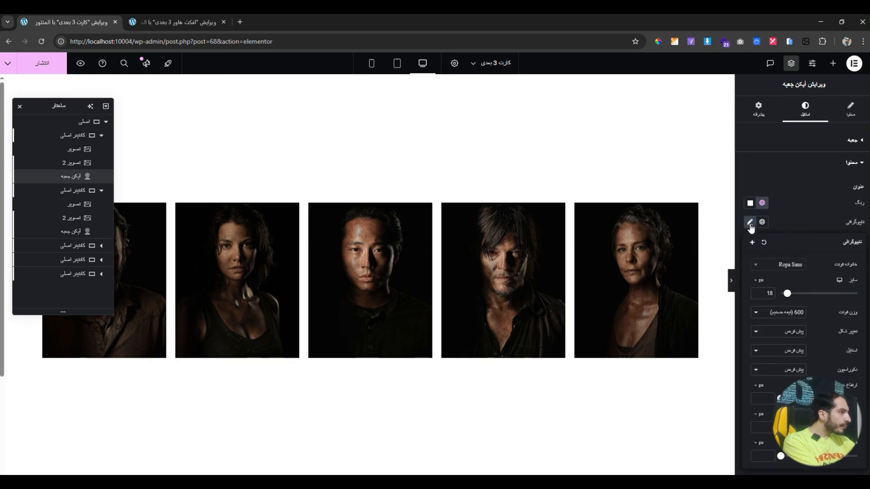
pyautogui.click(750, 223)
pyautogui.click(750, 318)
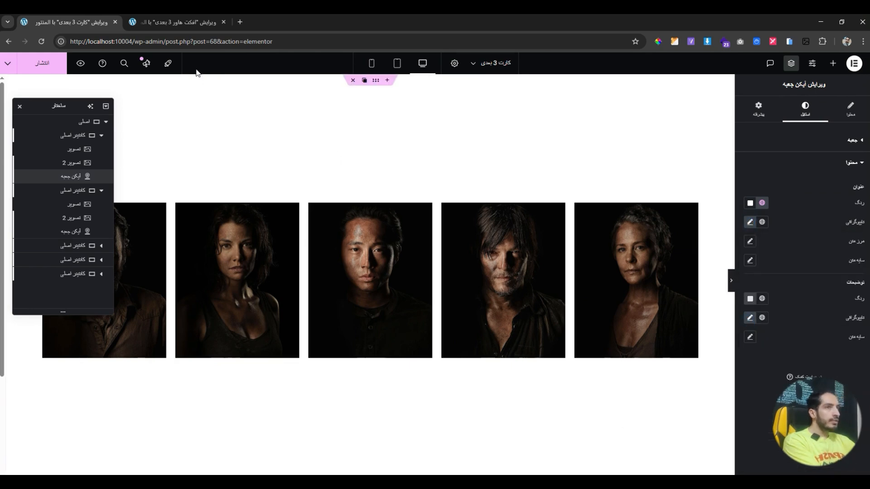
# Back on the 3D hover effect page, set the icon box title's font to Ropa Sans at 18 px.
pyautogui.click(179, 22)
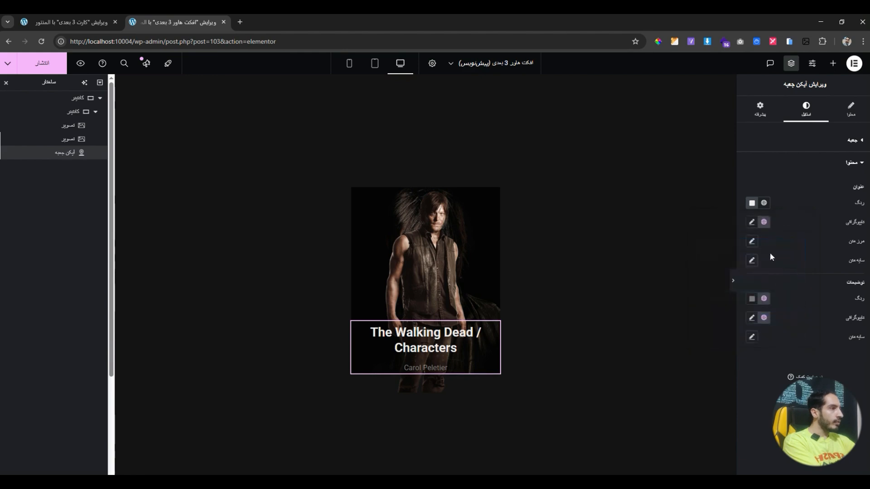
pyautogui.click(751, 222)
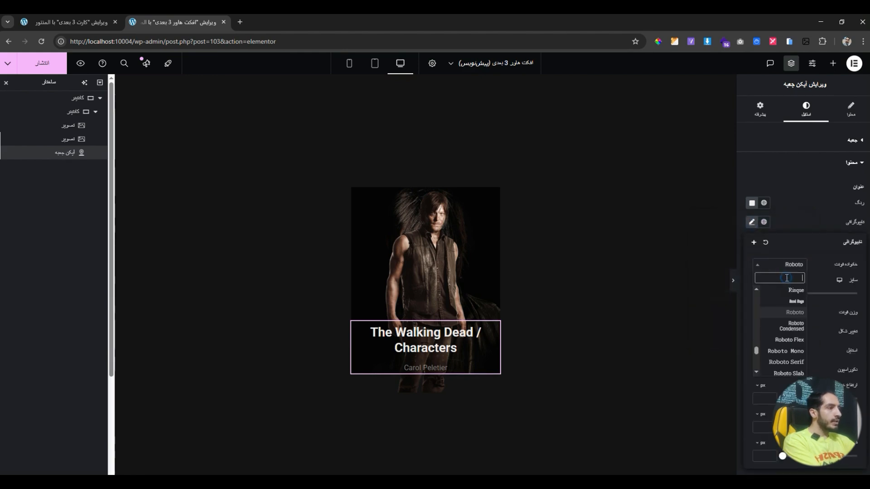
pyautogui.write('rop')
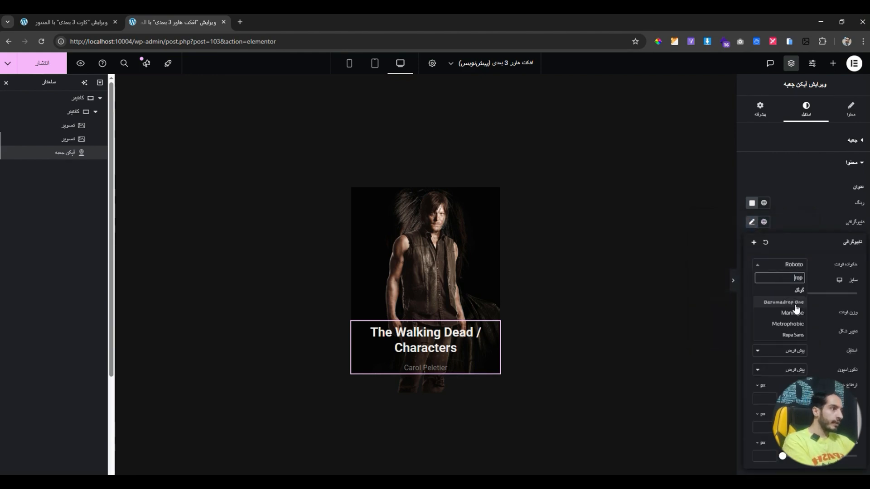
pyautogui.click(795, 335)
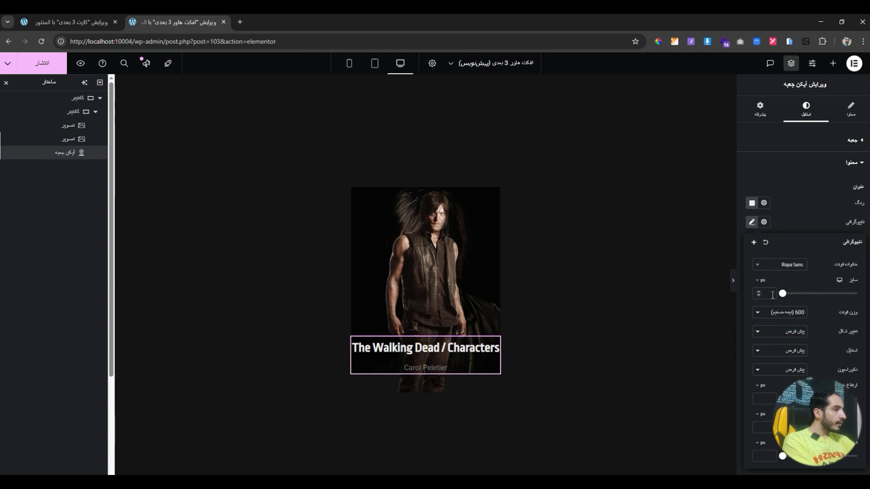
pyautogui.write('18')
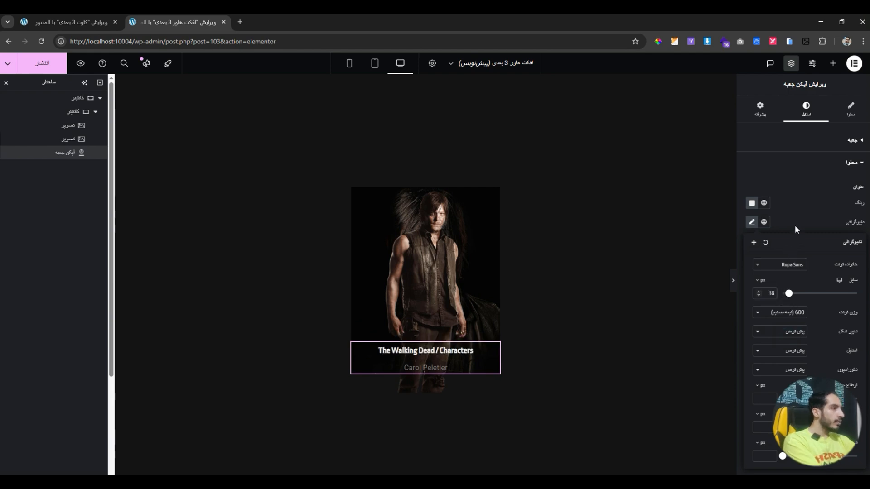
pyautogui.click(796, 227)
# Set the icon box description's font to Rokkitt at 16 px and its colour to near-white #F0EEEE.
pyautogui.click(753, 319)
pyautogui.click(771, 360)
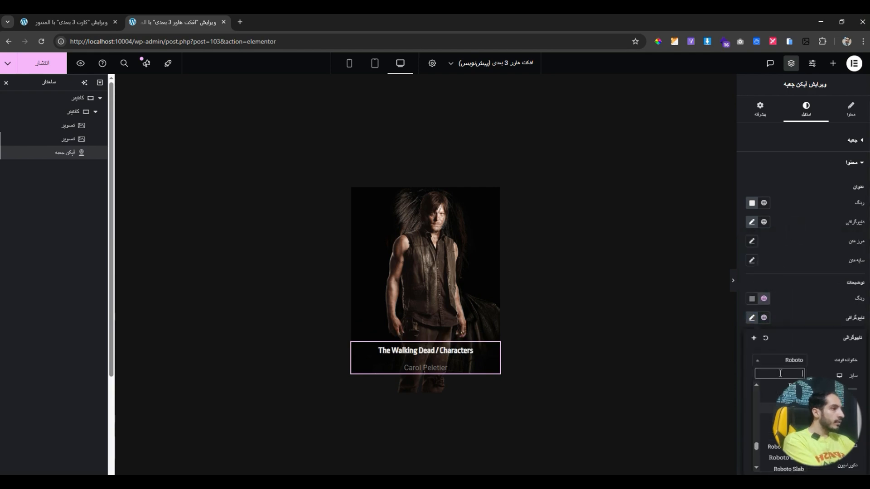
pyautogui.write('roki')
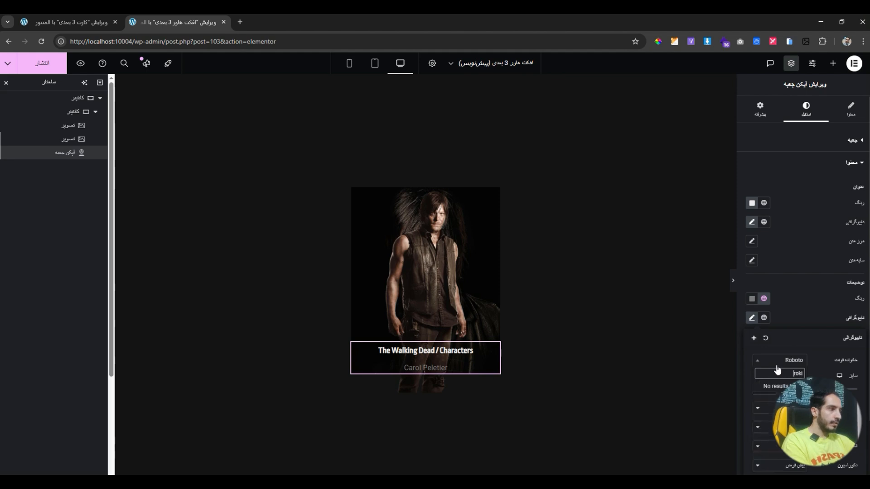
pyautogui.press('BackSpace')
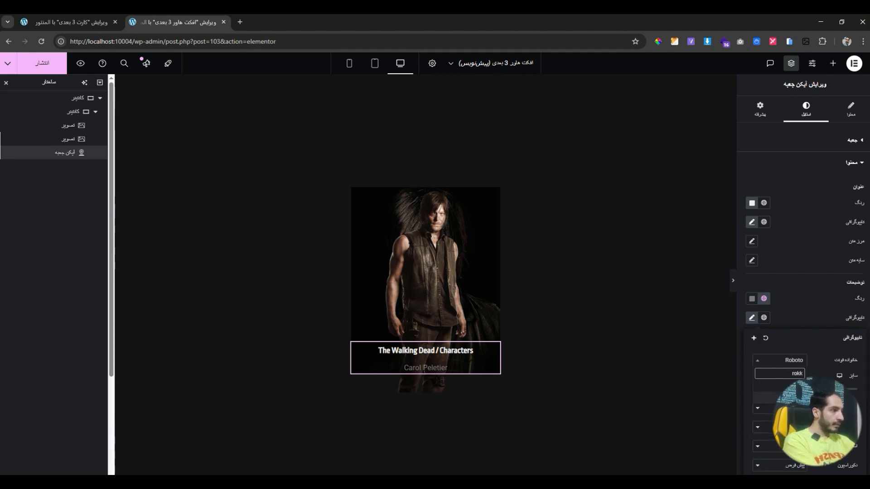
pyautogui.press('Return')
pyautogui.write('16')
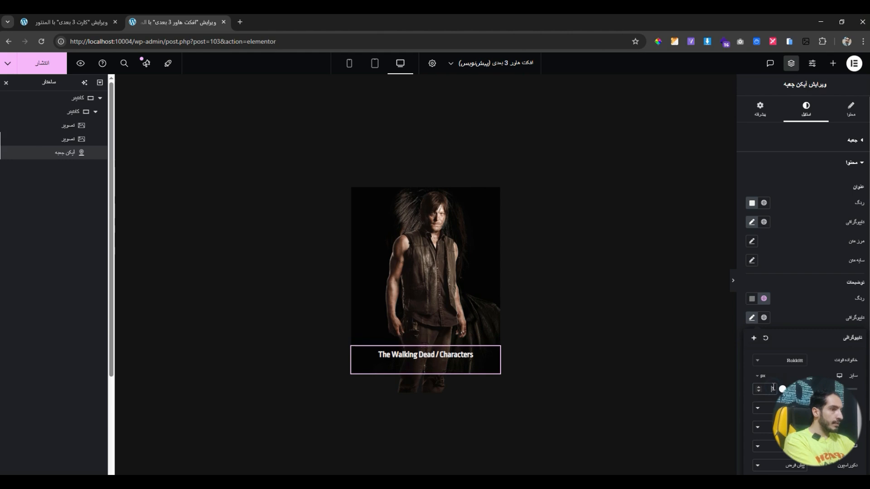
pyautogui.click(780, 317)
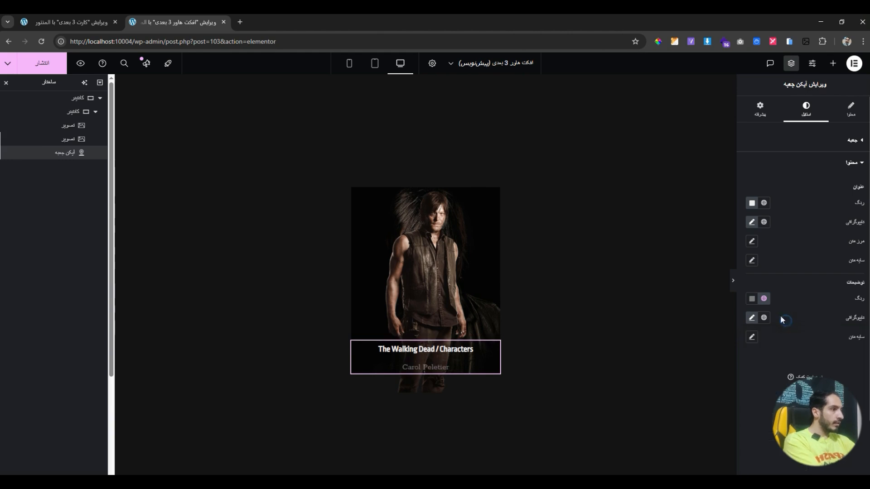
pyautogui.click(752, 299)
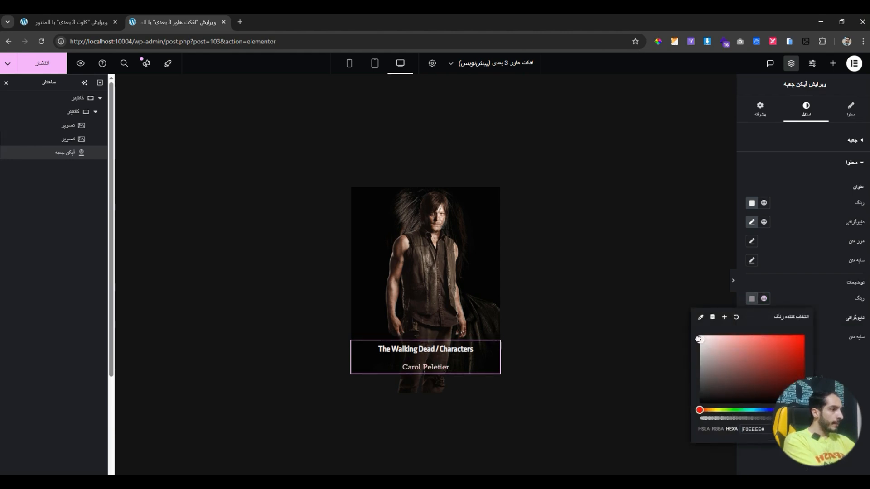
pyautogui.click(798, 308)
# Set the icon box's content spacing to 6 px.
pyautogui.click(808, 141)
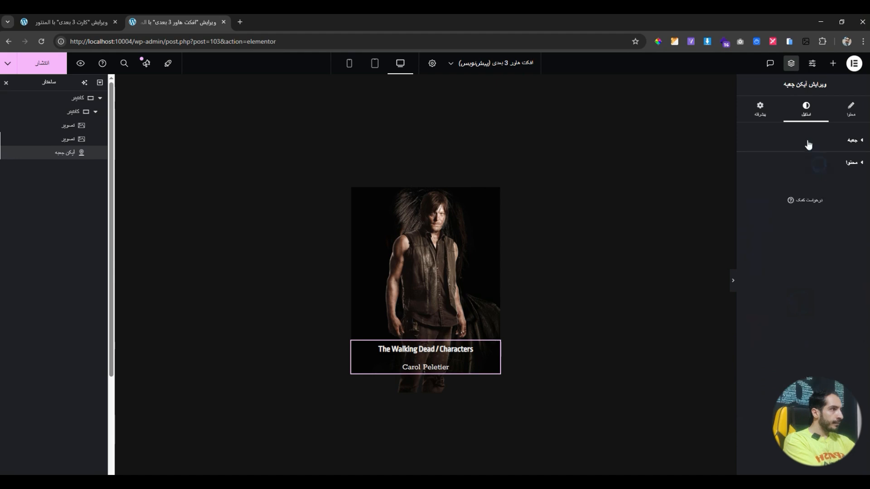
pyautogui.click(768, 188)
pyautogui.write('12')
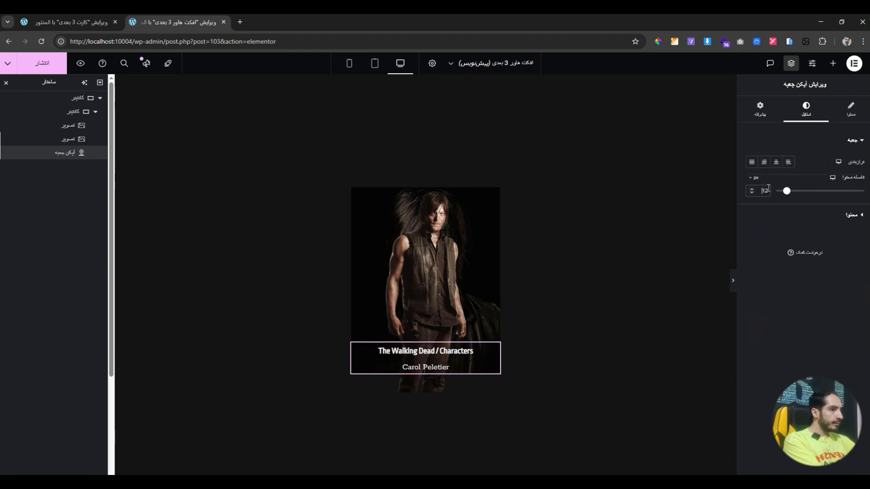
pyautogui.write('6')
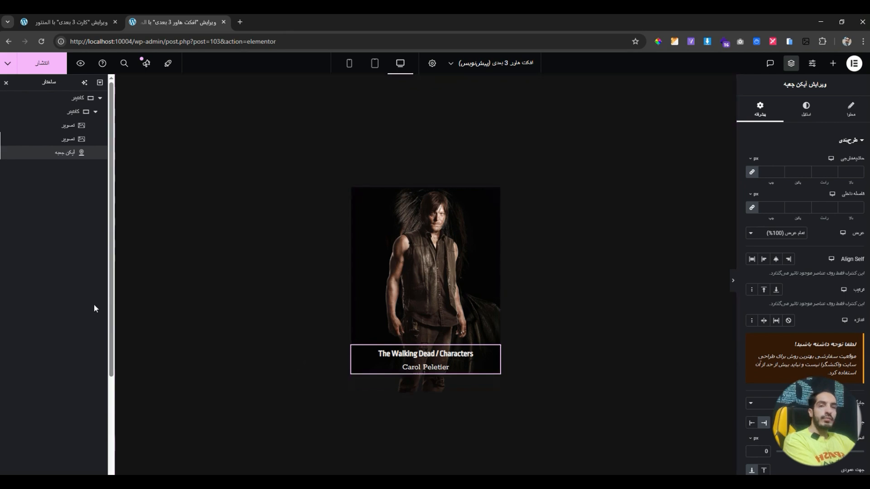
# On the finished 3D card page, copy the entire custom CSS of the first card's container.
pyautogui.click(79, 21)
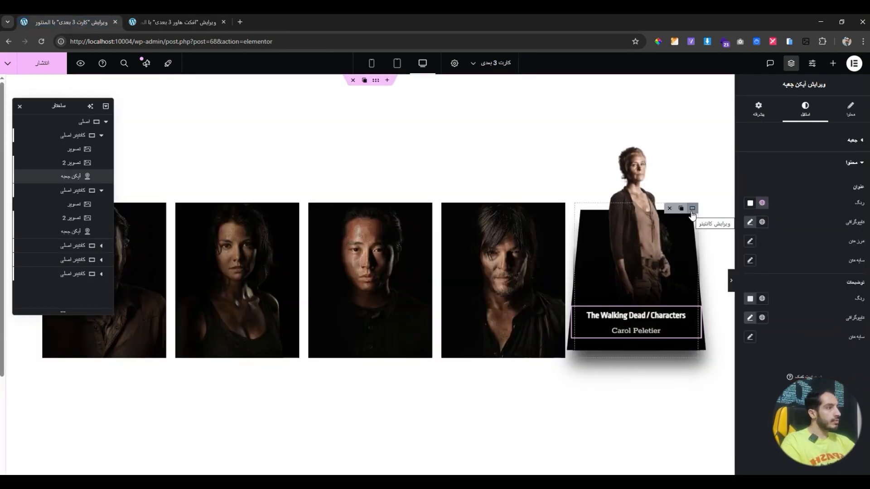
pyautogui.click(693, 208)
pyautogui.scroll(-3, 824, 367)
pyautogui.click(821, 420)
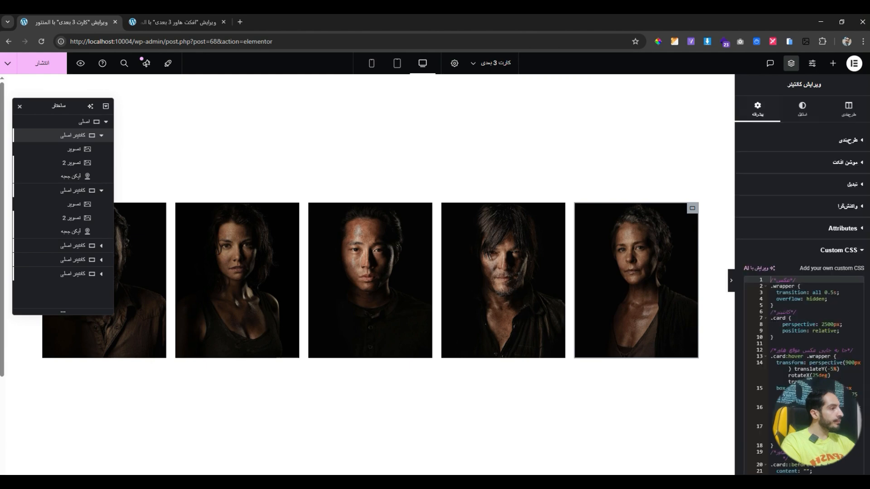
pyautogui.click(810, 376)
pyautogui.hotkey('ctrl', 'a')
pyautogui.press('super+c')
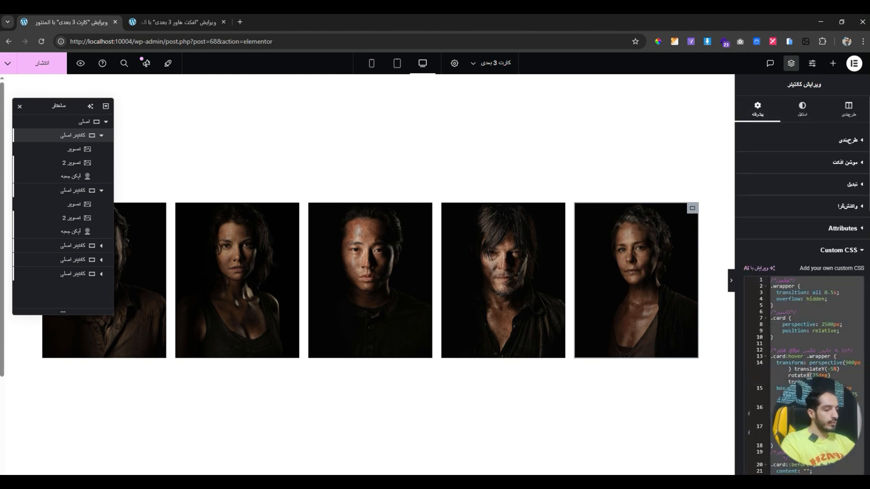
# Back on the 3D hover effect page, paste the copied code into the card container's custom CSS.
pyautogui.click(184, 24)
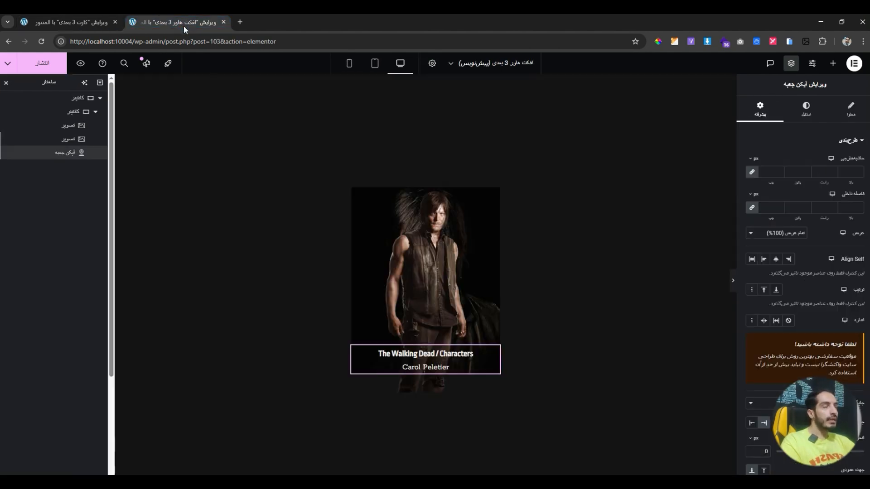
pyautogui.moveTo(497, 195)
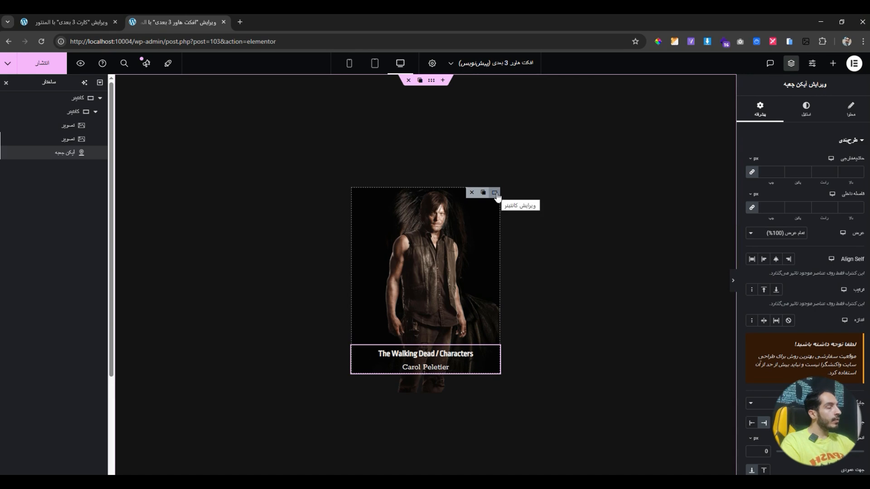
pyautogui.click(495, 193)
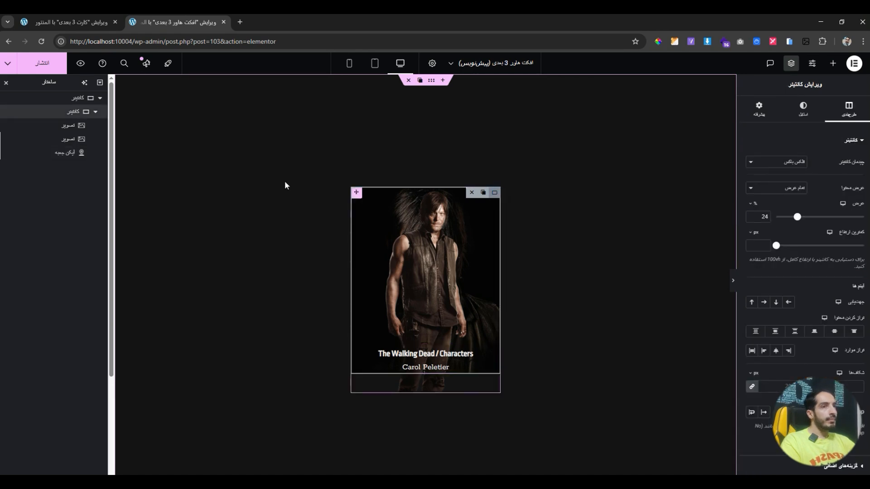
pyautogui.click(754, 105)
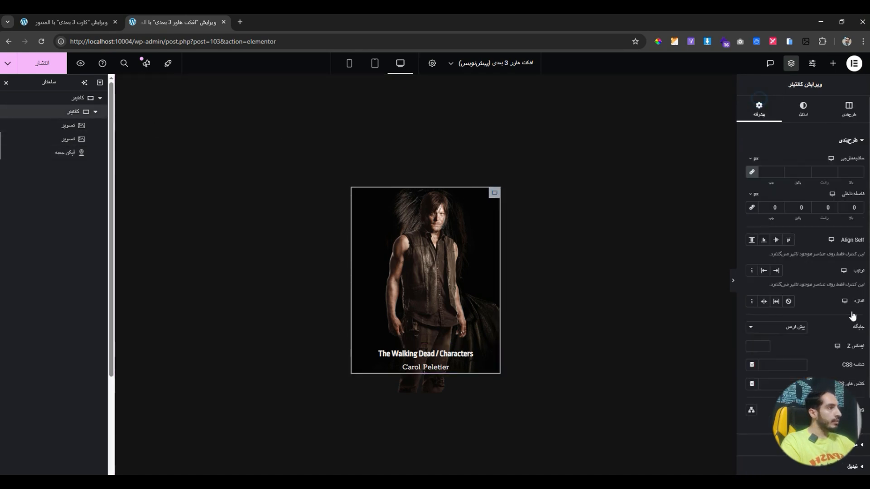
pyautogui.scroll(-3, 742, 314)
pyautogui.click(816, 420)
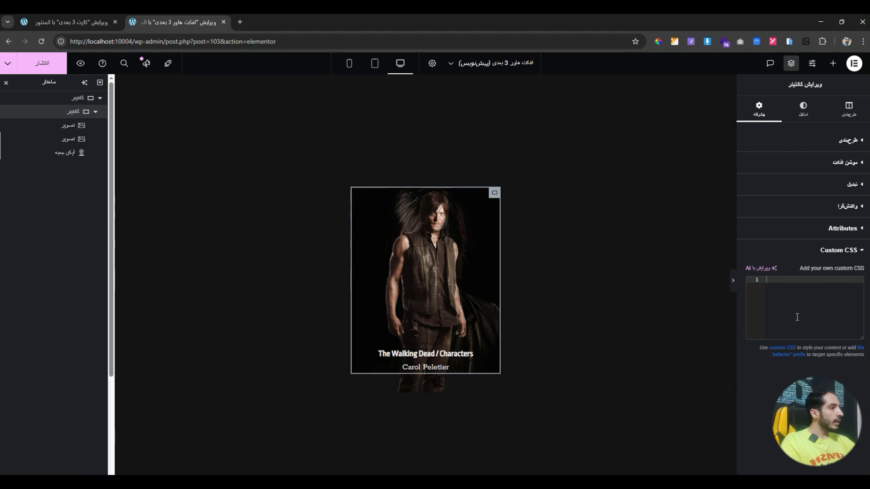
pyautogui.rightClick(793, 284)
pyautogui.click(692, 156)
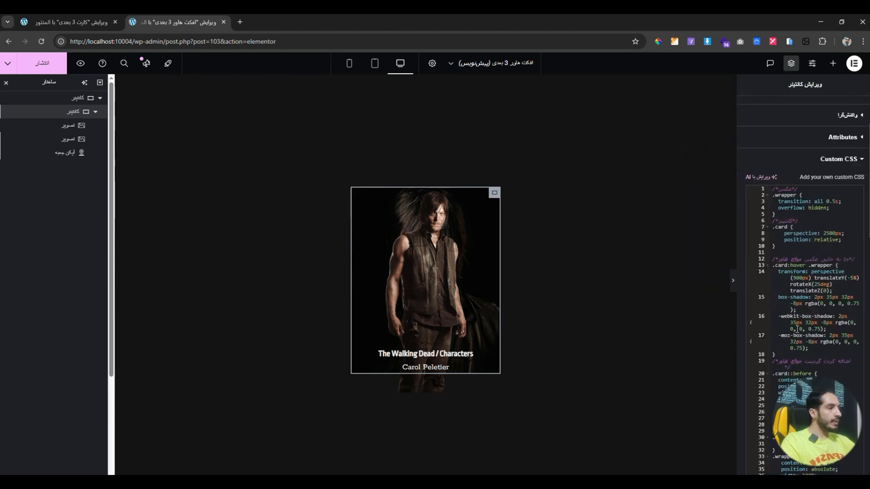
# Copy the class name "wrapper" from the container's custom CSS and assign it as the first image's CSS class.
pyautogui.scroll(-8, 797, 330)
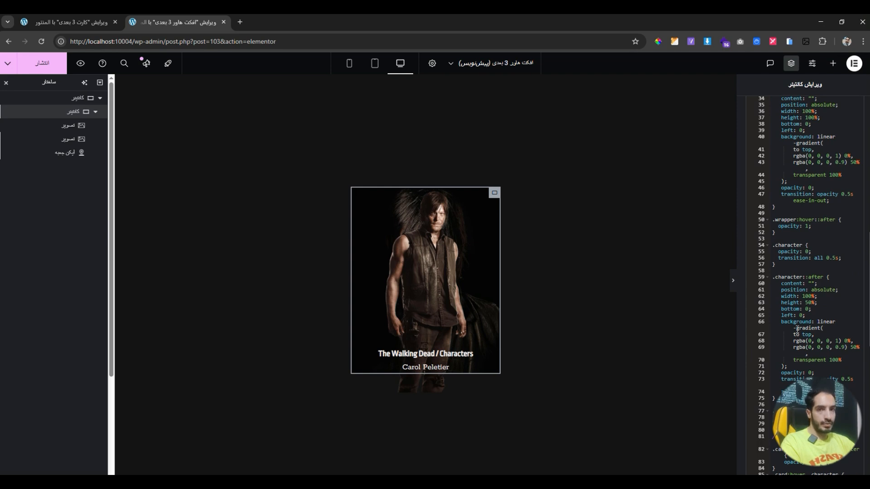
pyautogui.scroll(4, 797, 329)
pyautogui.scroll(3, 797, 330)
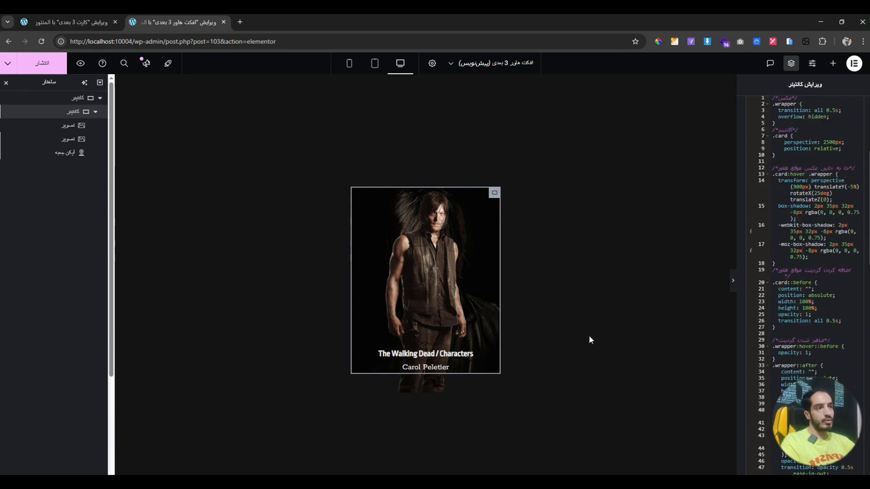
pyautogui.scroll(4, 778, 291)
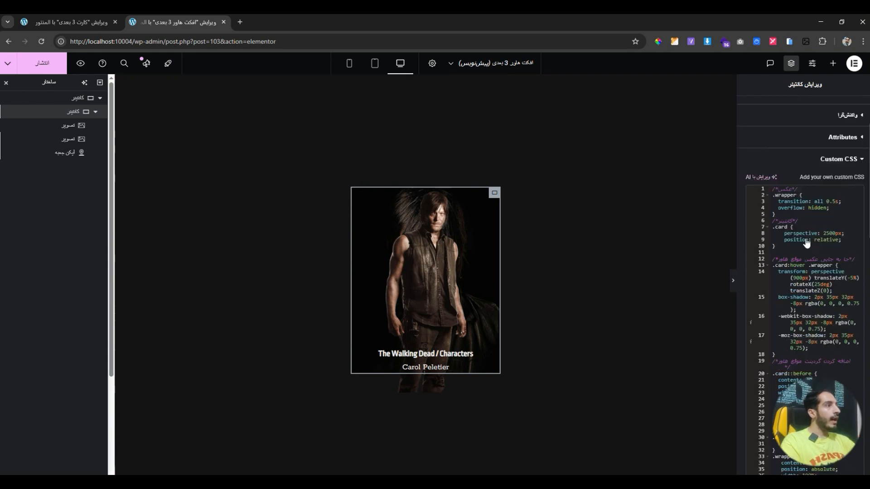
pyautogui.click(782, 288)
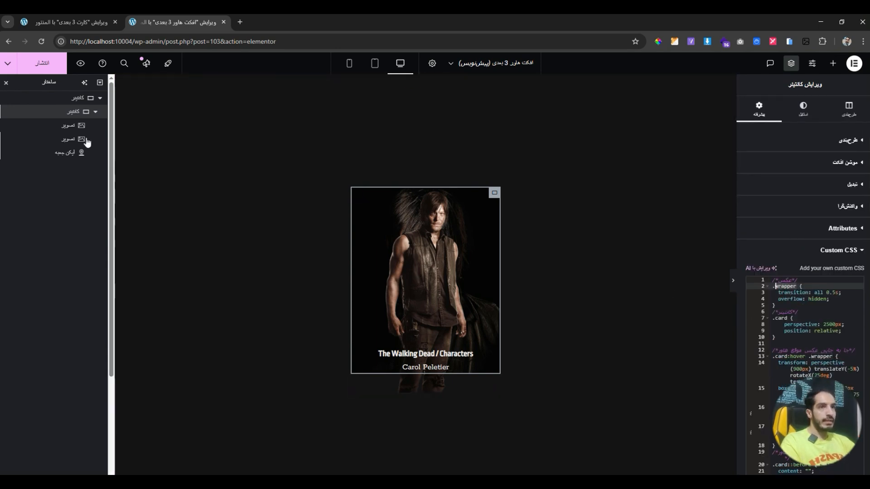
pyautogui.click(72, 126)
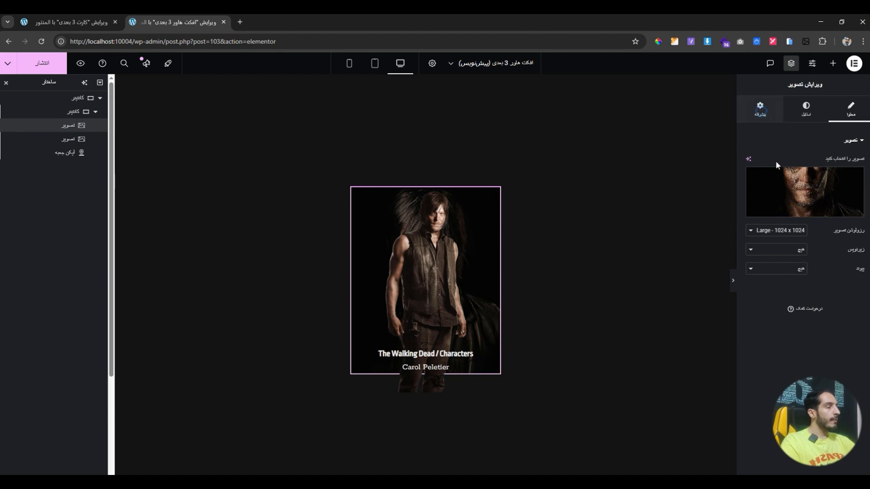
pyautogui.click(760, 109)
pyautogui.rightClick(780, 403)
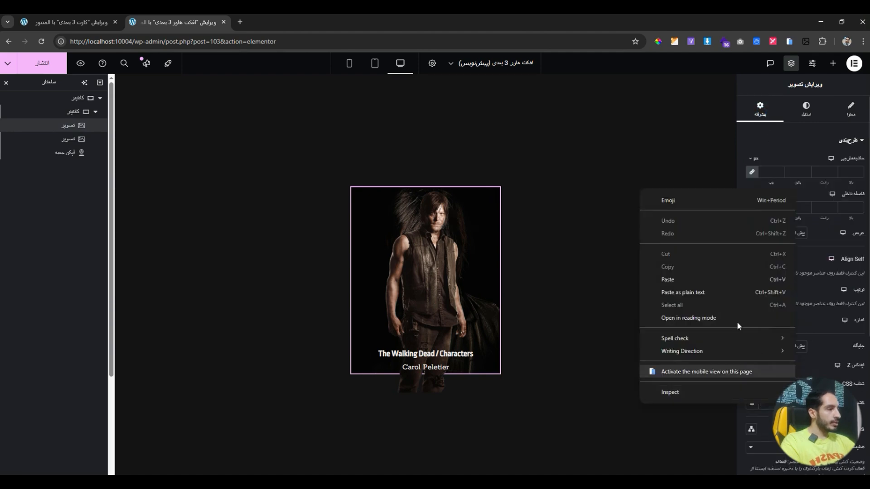
pyautogui.click(711, 281)
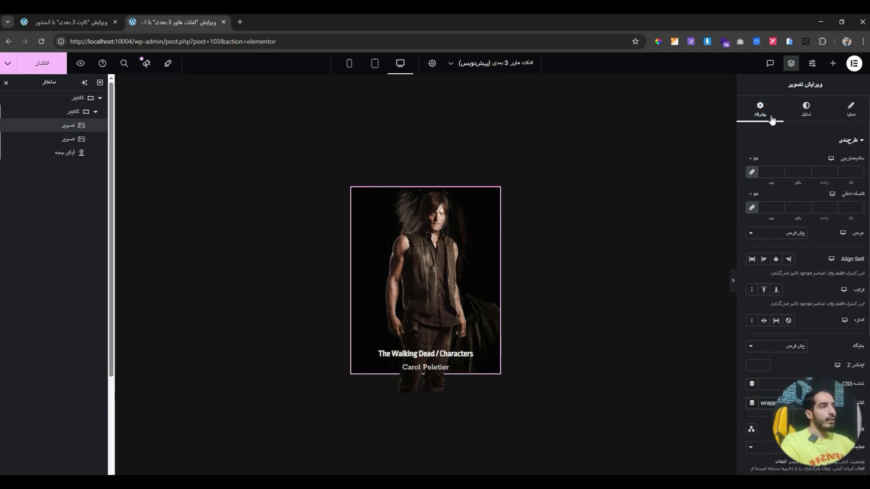
# Copy the class name "card" from the card container's custom CSS and assign it as that container's CSS class.
pyautogui.click(79, 117)
pyautogui.scroll(-3, 817, 364)
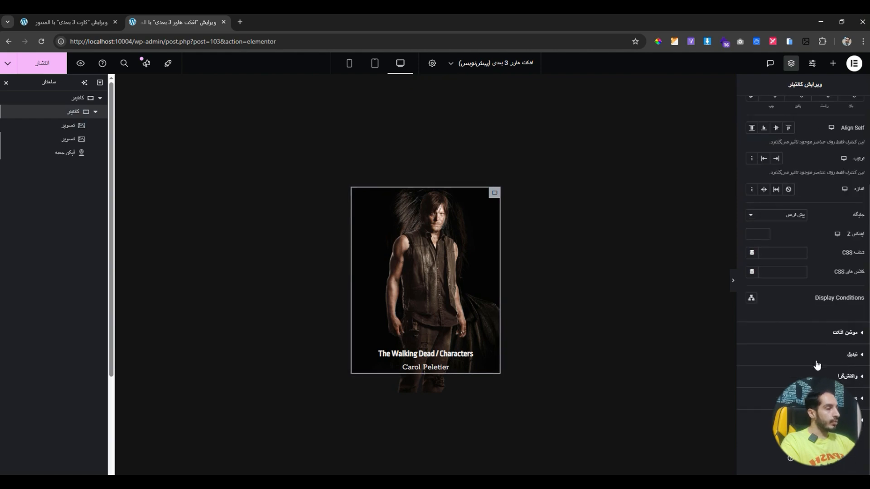
pyautogui.click(819, 420)
pyautogui.click(782, 318)
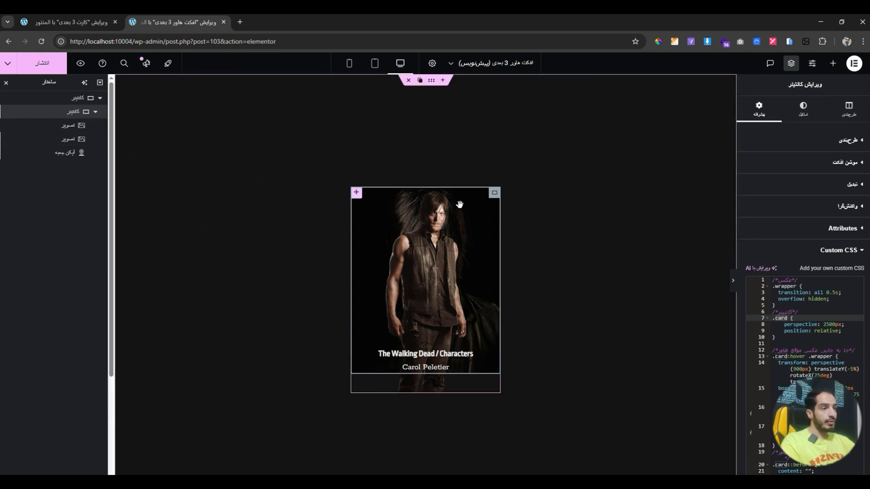
pyautogui.click(825, 141)
pyautogui.rightClick(793, 383)
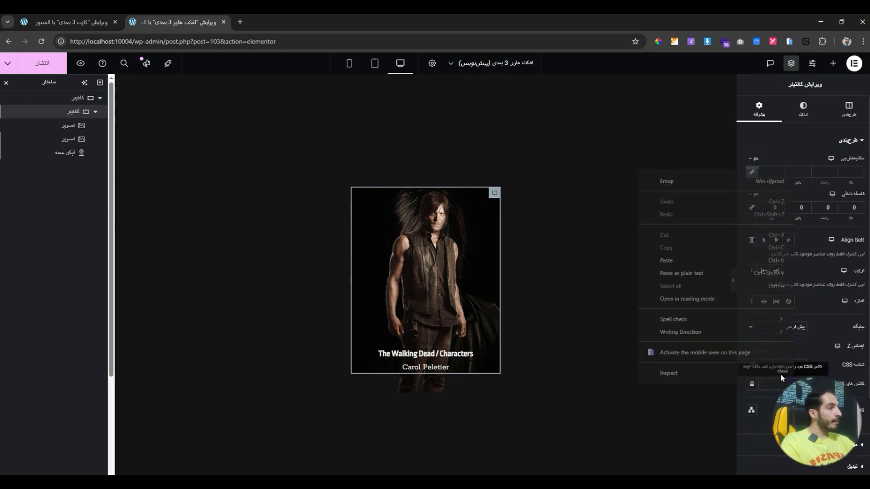
pyautogui.click(678, 263)
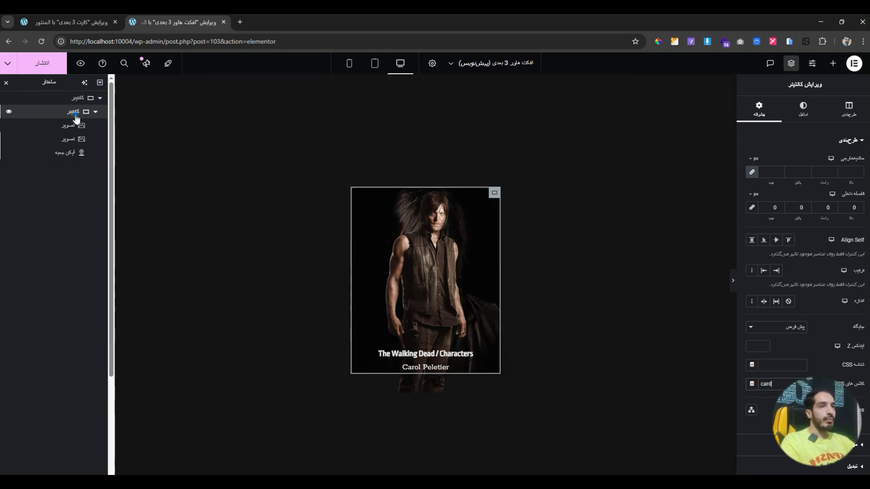
# Copy the class name "character" from the container's custom CSS and assign it as the second image's CSS class.
pyautogui.scroll(-3, 822, 312)
pyautogui.click(821, 418)
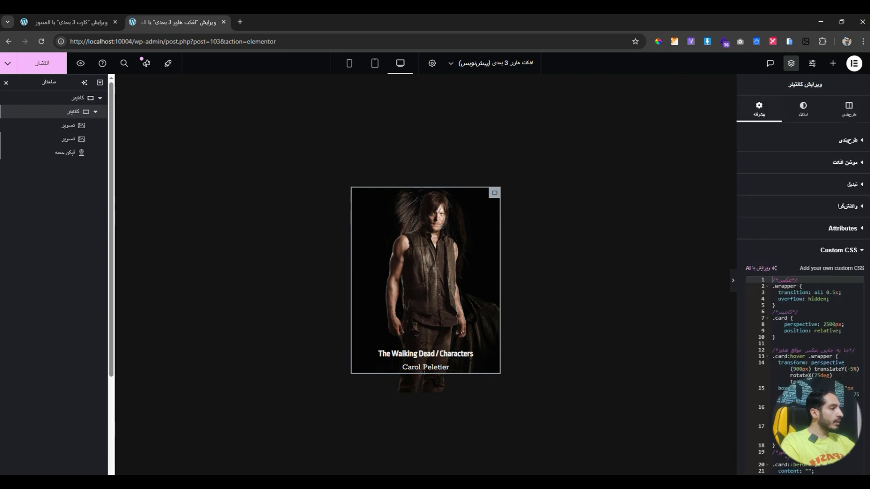
pyautogui.scroll(-6, 819, 376)
pyautogui.scroll(-2, 779, 282)
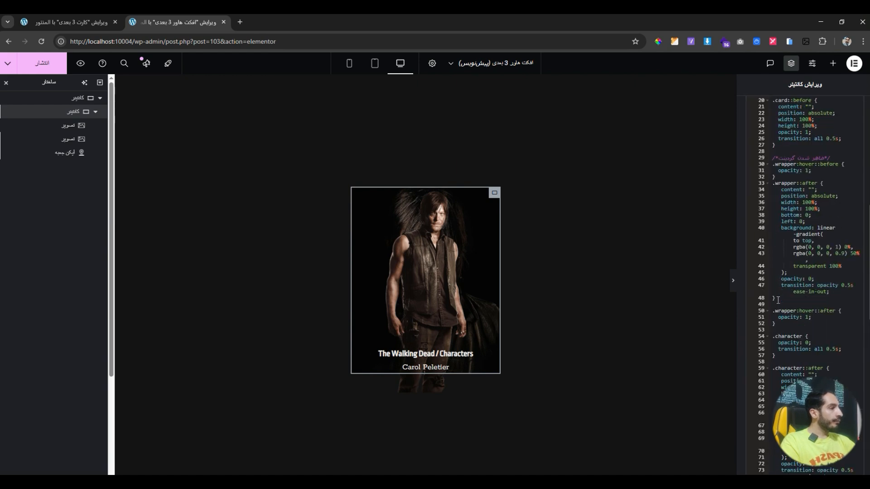
pyautogui.click(791, 336)
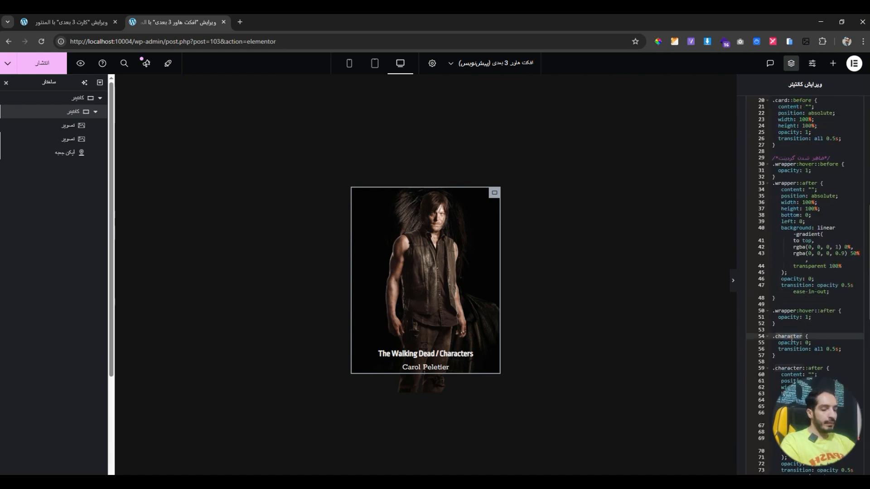
pyautogui.click(52, 140)
pyautogui.scroll(-4, 789, 318)
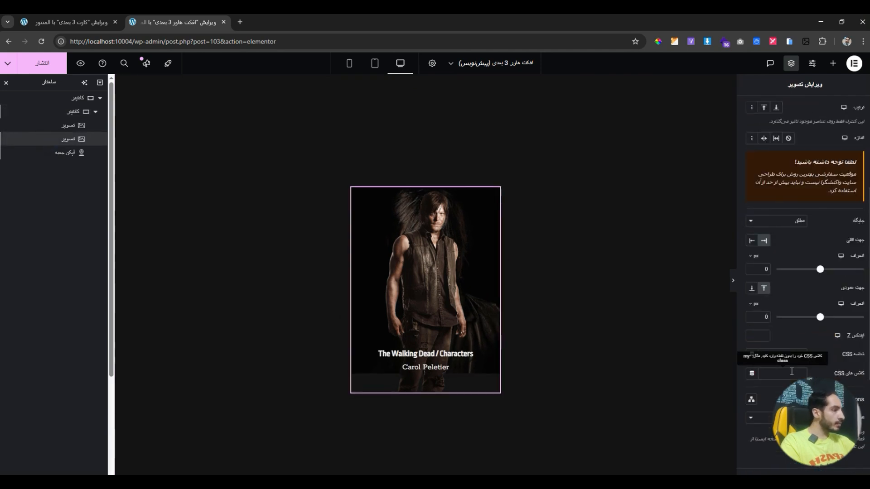
pyautogui.rightClick(791, 371)
pyautogui.click(698, 248)
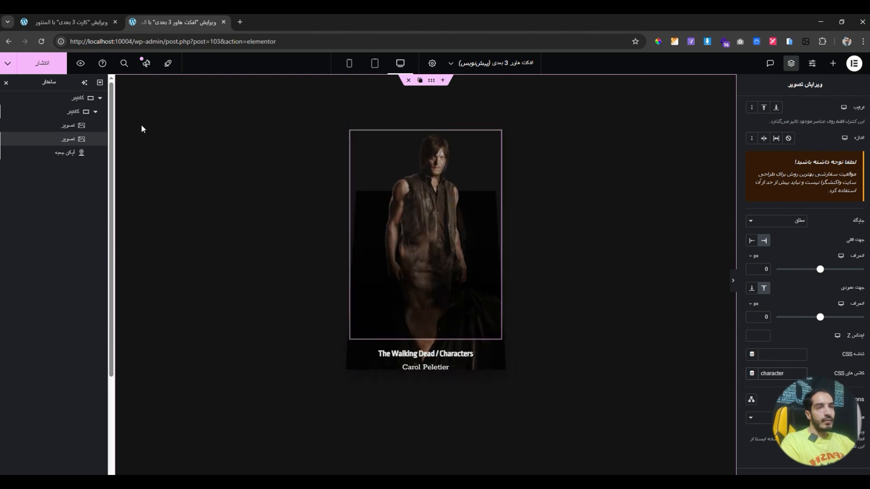
# Copy the class name "title" from the container's custom CSS and assign it as the icon box's CSS class.
pyautogui.click(73, 112)
pyautogui.scroll(-5, 820, 227)
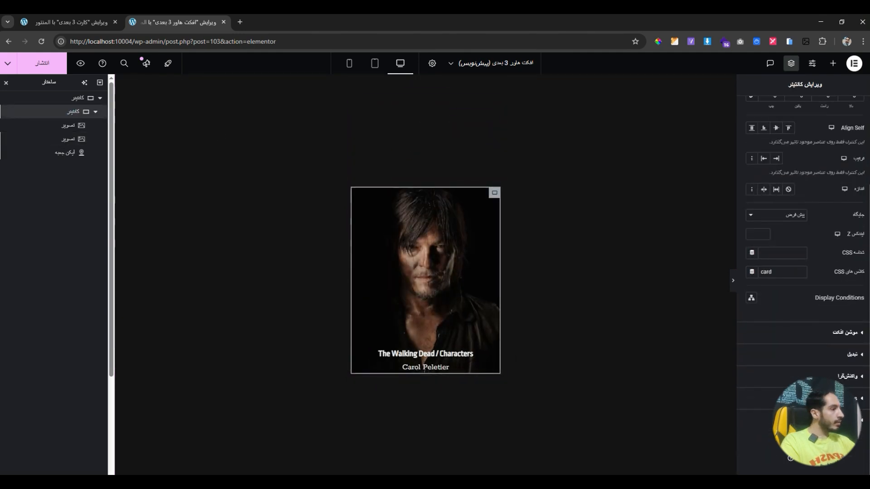
pyautogui.scroll(-15, 817, 330)
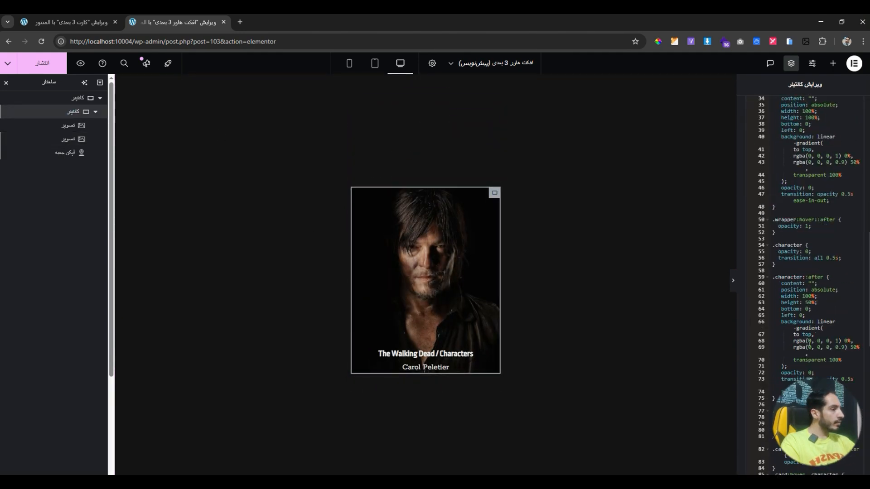
pyautogui.scroll(-5, 809, 343)
pyautogui.doubleClick(783, 324)
pyautogui.press('super+c')
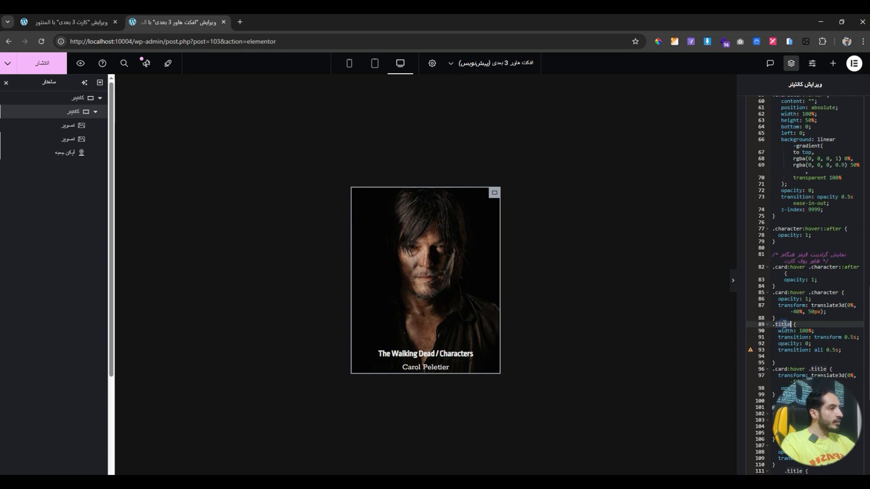
pyautogui.click(425, 360)
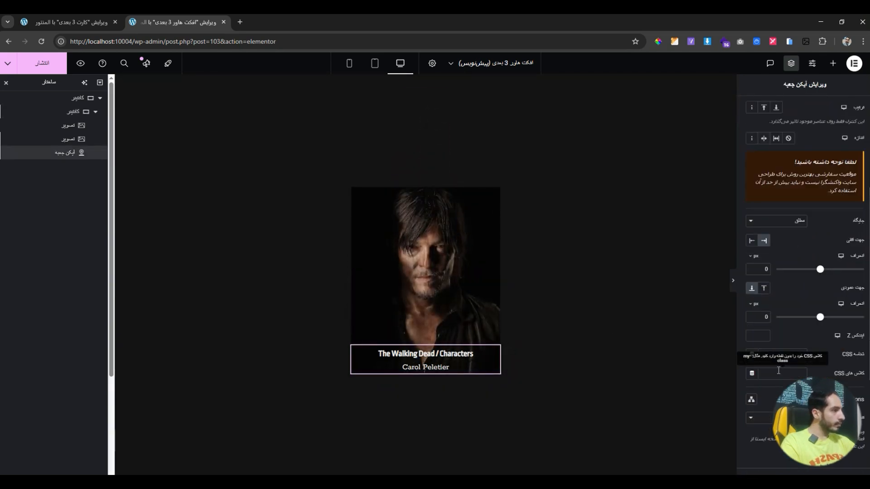
pyautogui.rightClick(780, 374)
pyautogui.click(722, 250)
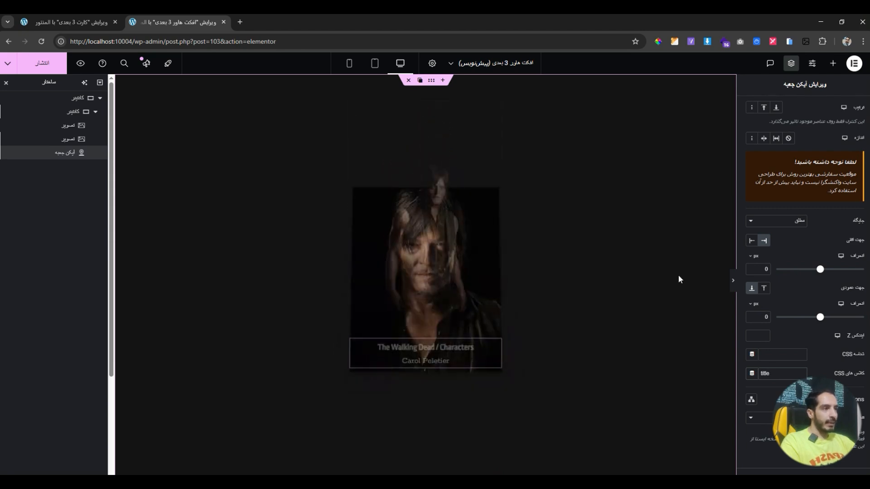
# Preview the card's 3D hover effect with the editing panels hidden, and restore the panels.
pyautogui.click(732, 281)
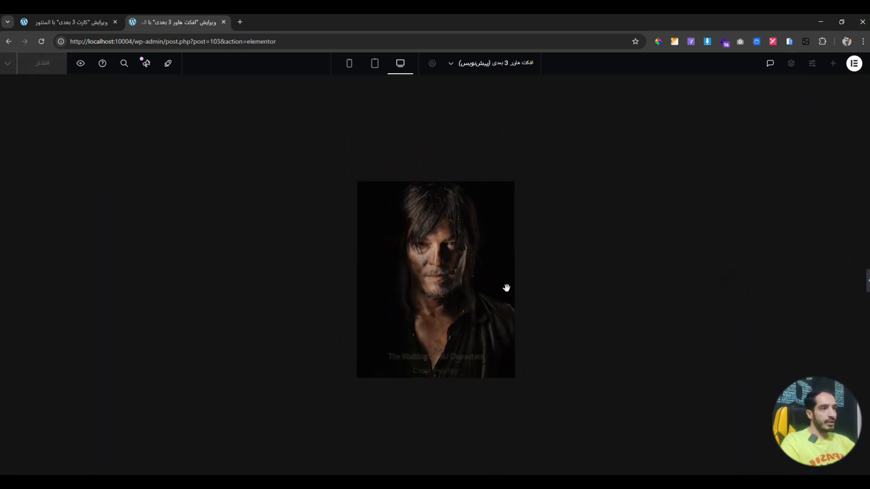
pyautogui.click(868, 281)
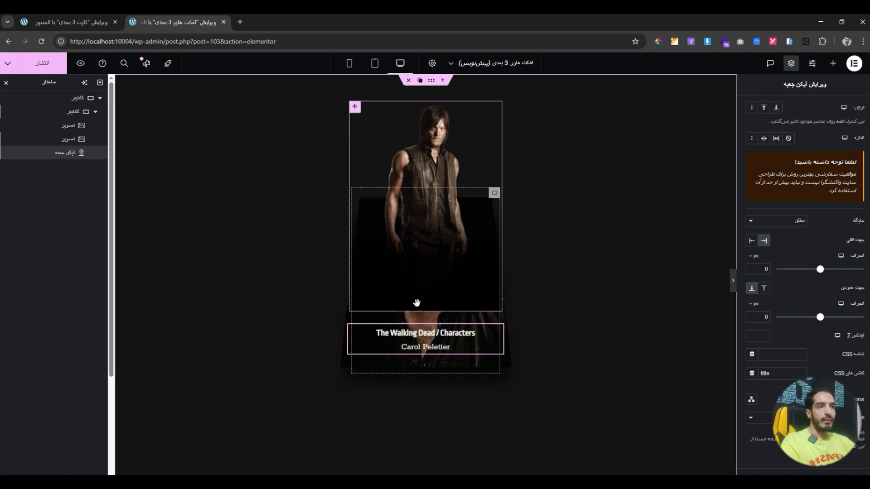
pyautogui.click(734, 290)
pyautogui.click(866, 285)
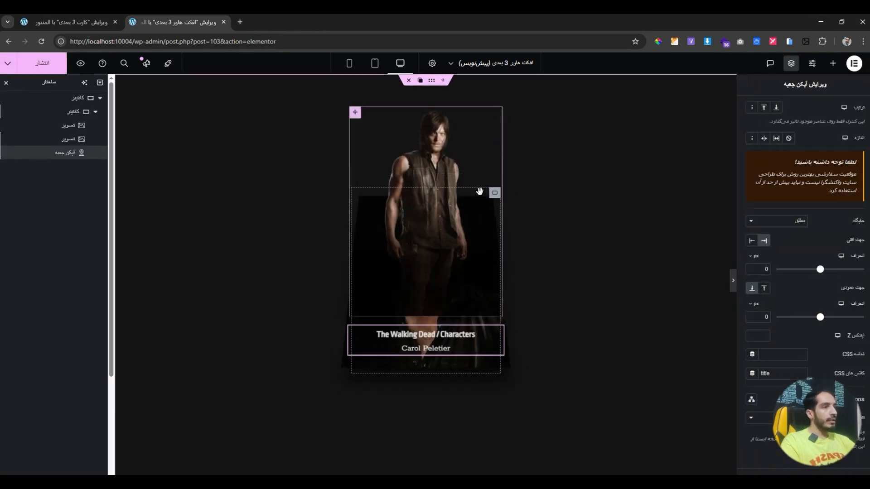
# Duplicate the card container five times to build a row of six cards.
pyautogui.click(485, 194)
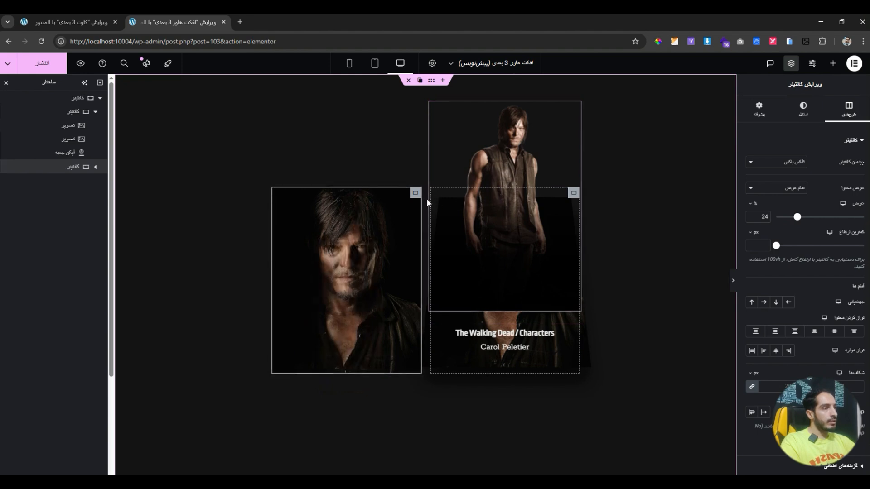
pyautogui.click(405, 194)
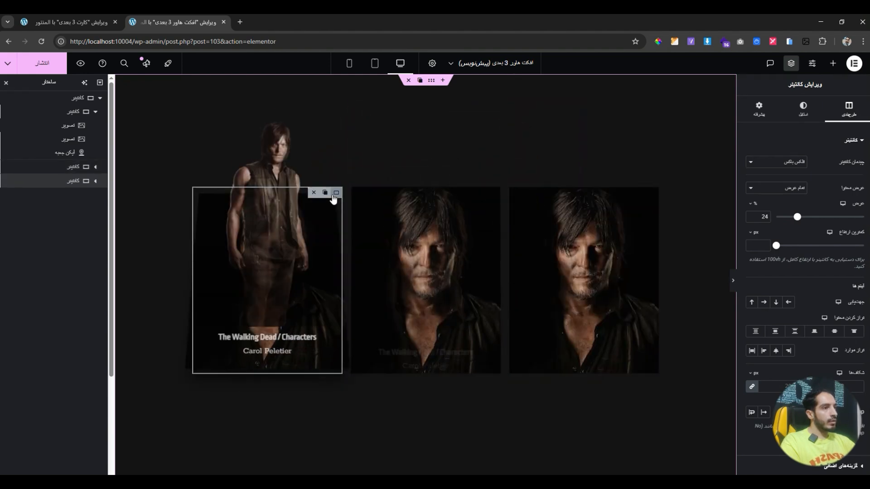
pyautogui.click(325, 193)
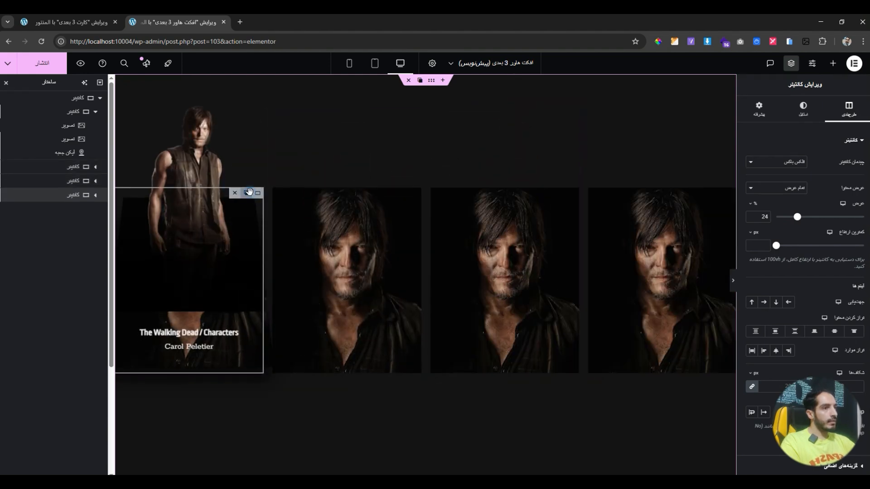
pyautogui.click(246, 194)
pyautogui.click(222, 218)
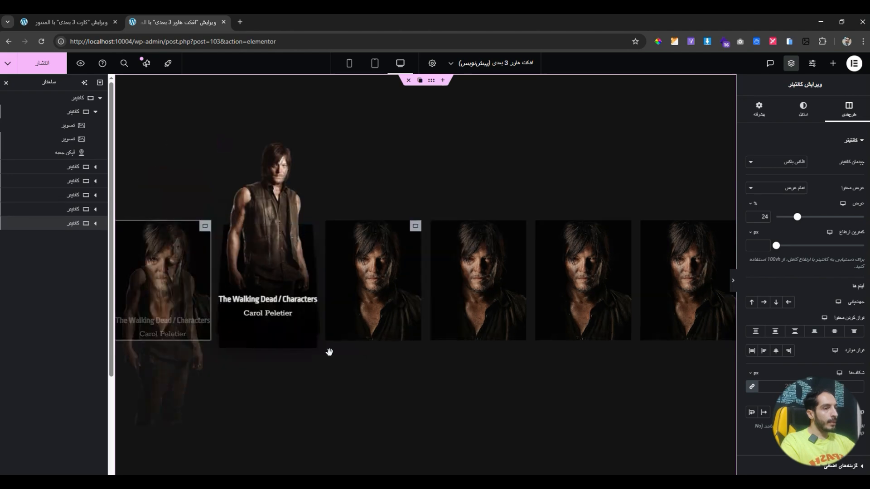
# Check the hover effect across the card row with the editing panels hidden, and reduce the row to five cards.
pyautogui.click(732, 281)
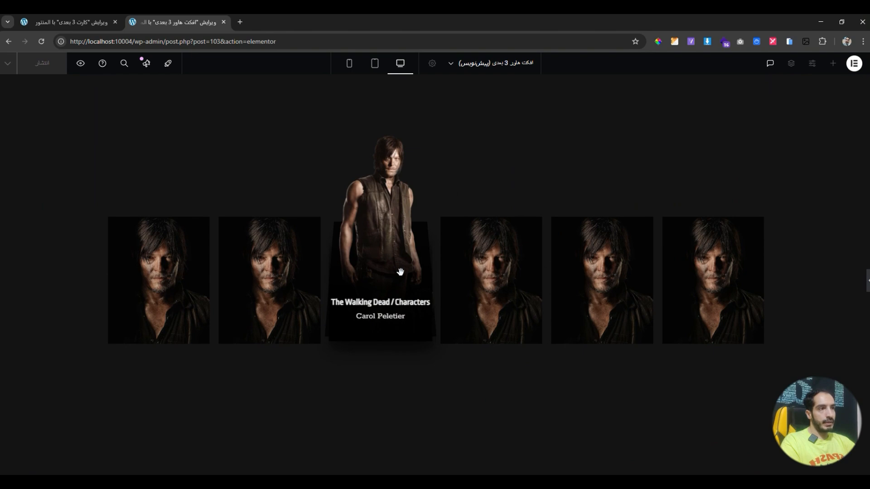
pyautogui.click(867, 283)
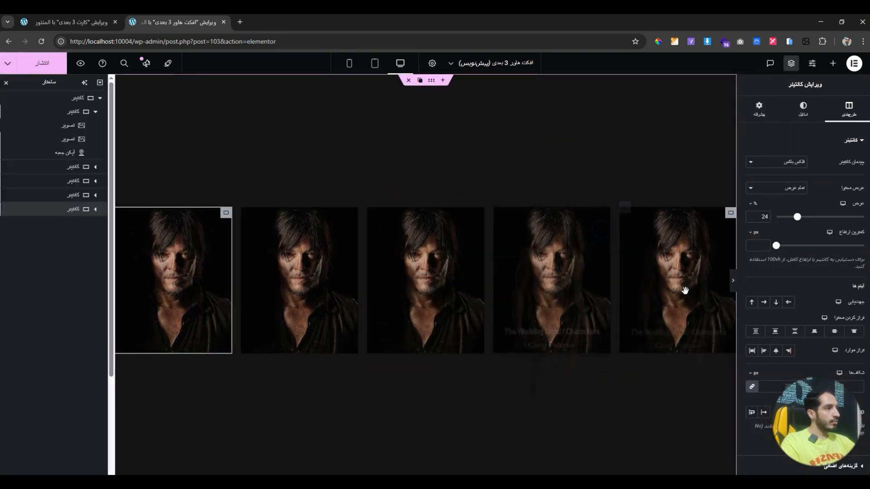
pyautogui.click(733, 290)
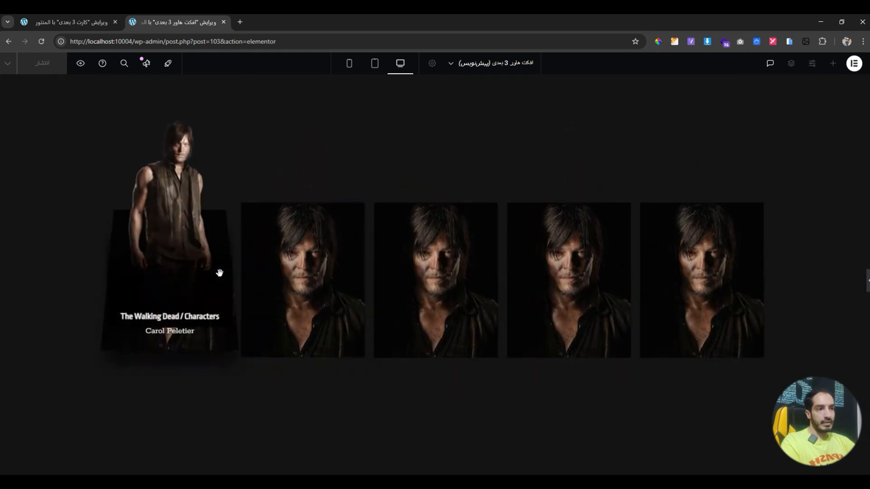
pyautogui.click(867, 281)
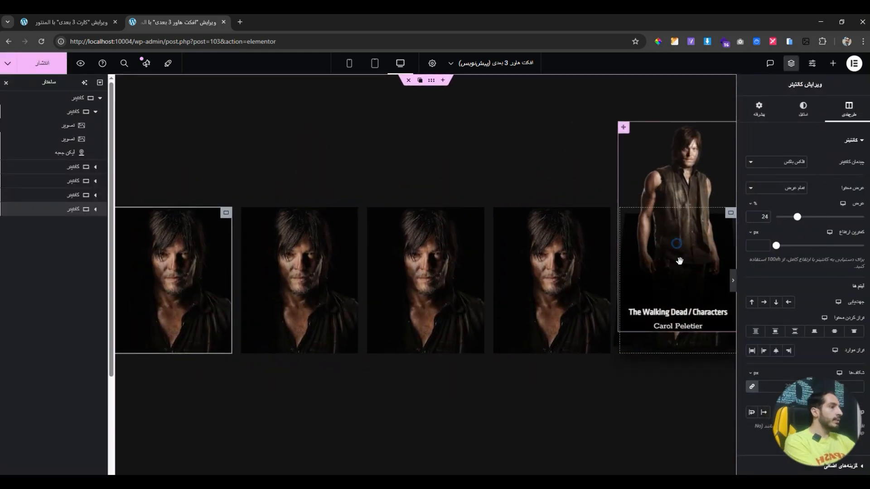
# Set the first card's character image to a vertical offset of 50 px and copy that image.
pyautogui.click(679, 256)
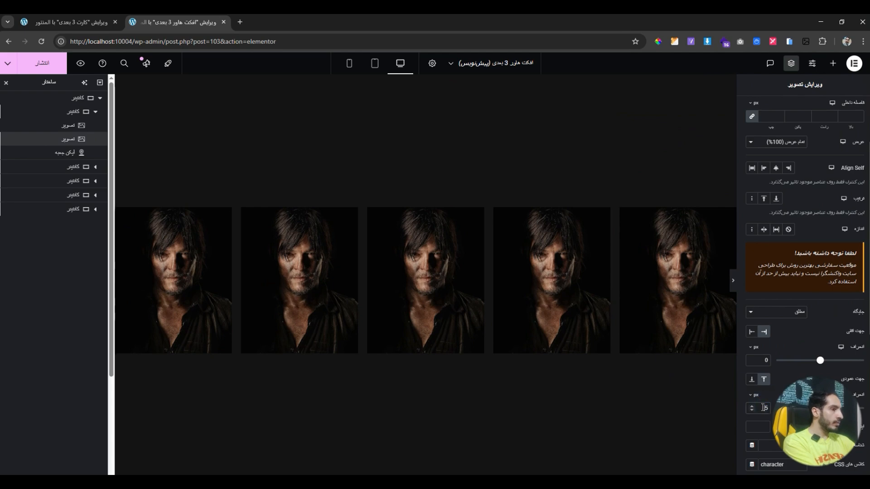
pyautogui.rightClick(680, 276)
pyautogui.click(658, 317)
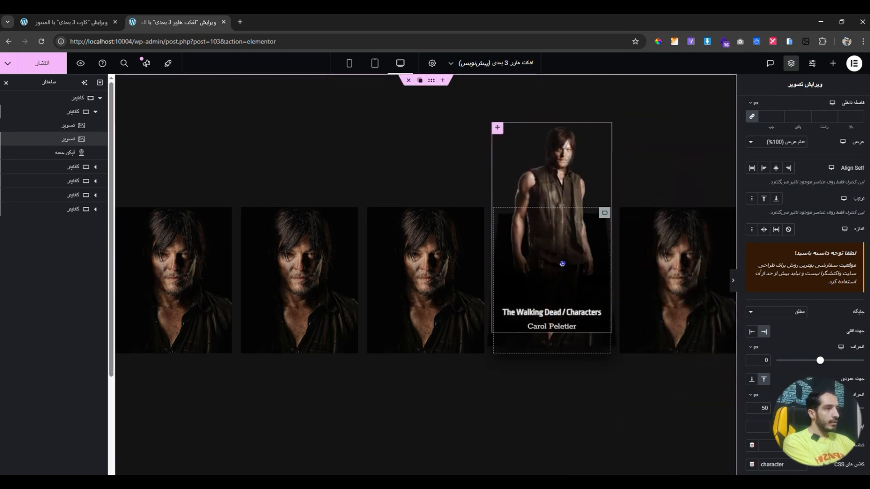
# Paste the copied image style onto the character images of the other four cards.
pyautogui.rightClick(562, 263)
pyautogui.click(538, 346)
pyautogui.rightClick(390, 330)
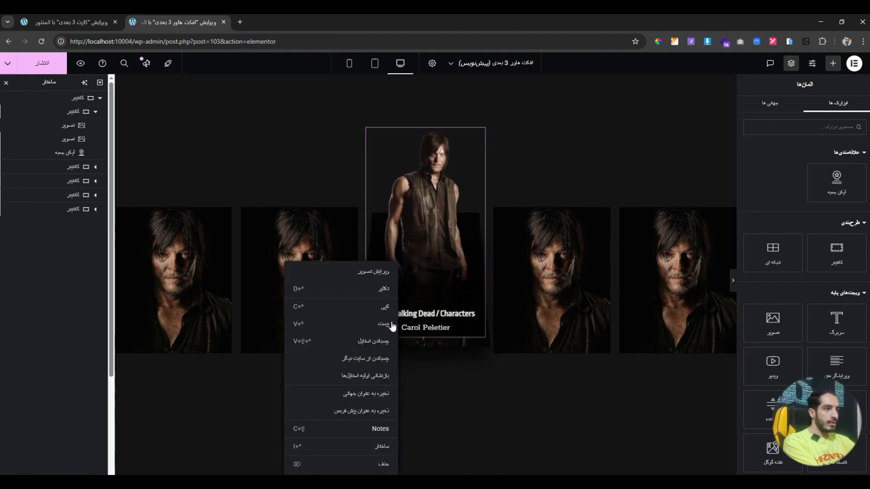
pyautogui.click(386, 341)
pyautogui.rightClick(290, 267)
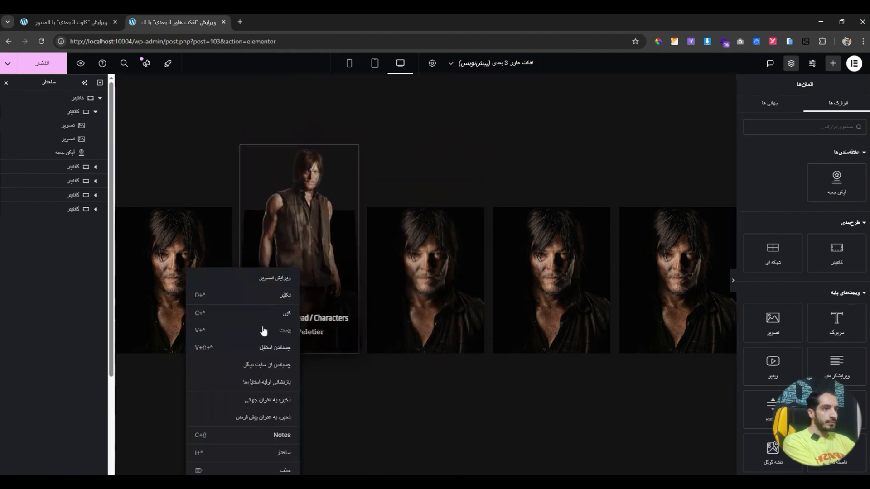
pyautogui.click(262, 346)
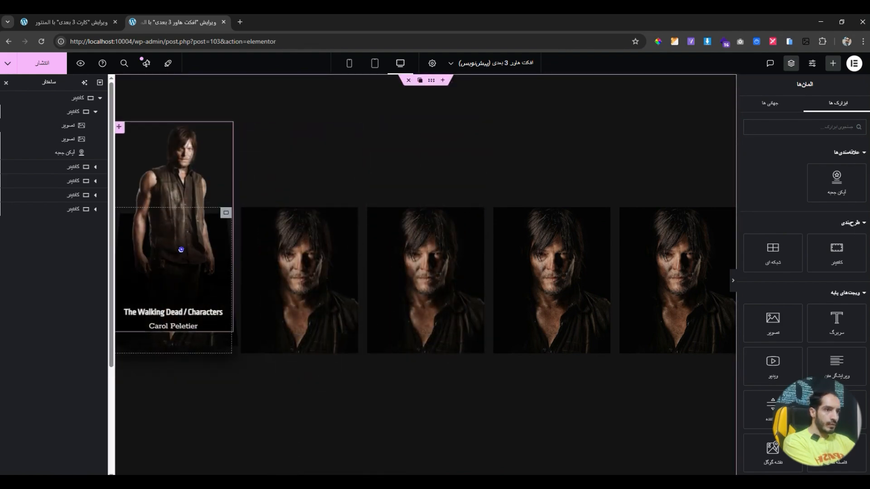
pyautogui.rightClick(194, 254)
pyautogui.click(171, 322)
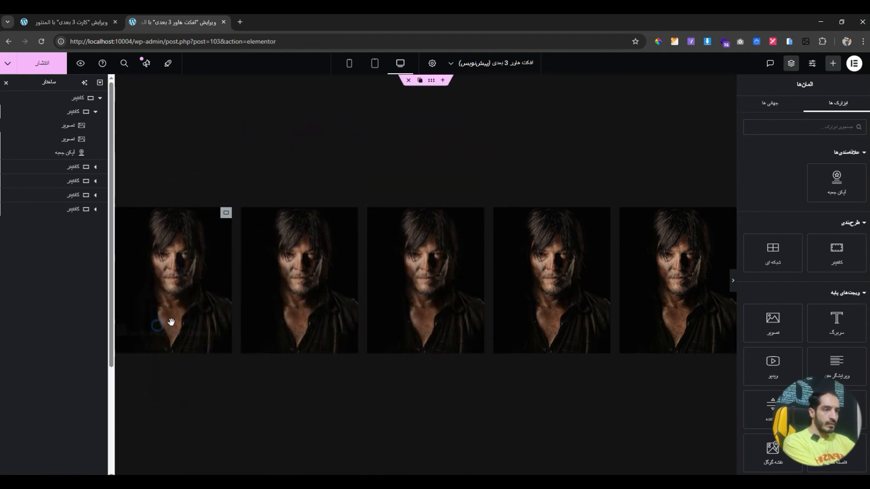
# Preview the five cards on desktop with the editing panels hidden, and inspect their layout in tablet view.
pyautogui.click(733, 280)
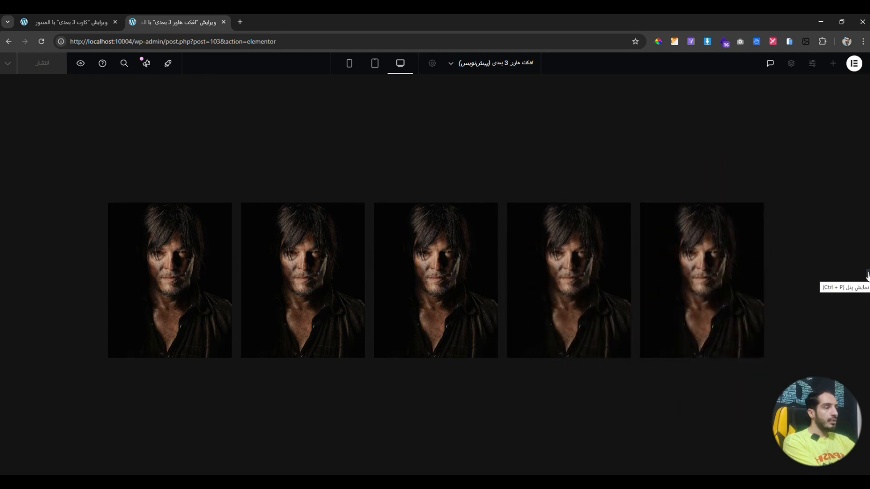
pyautogui.click(370, 68)
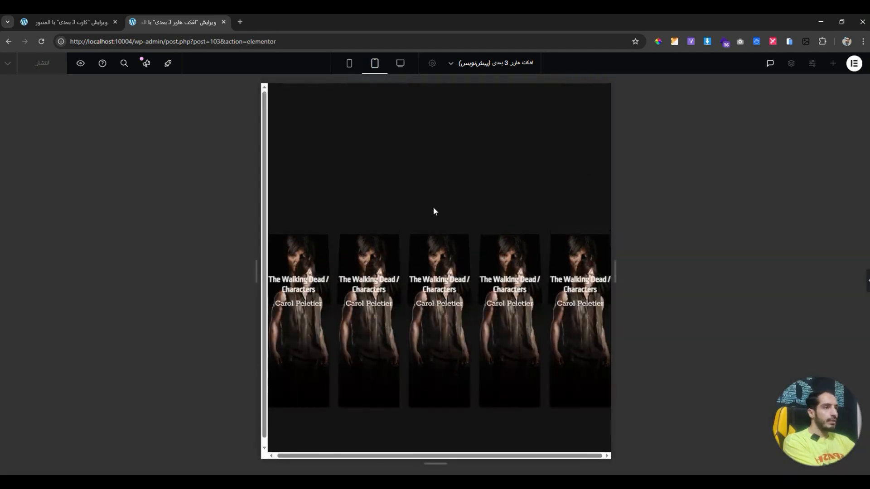
pyautogui.scroll(-1, 457, 382)
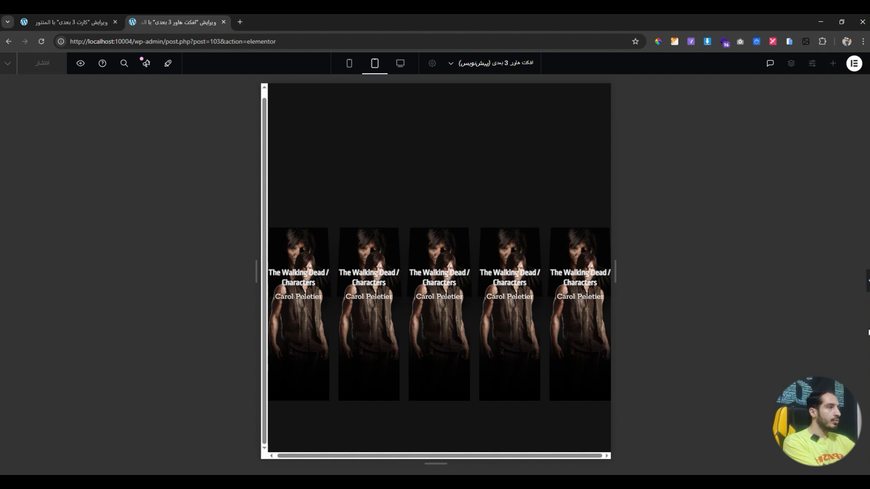
pyautogui.click(867, 280)
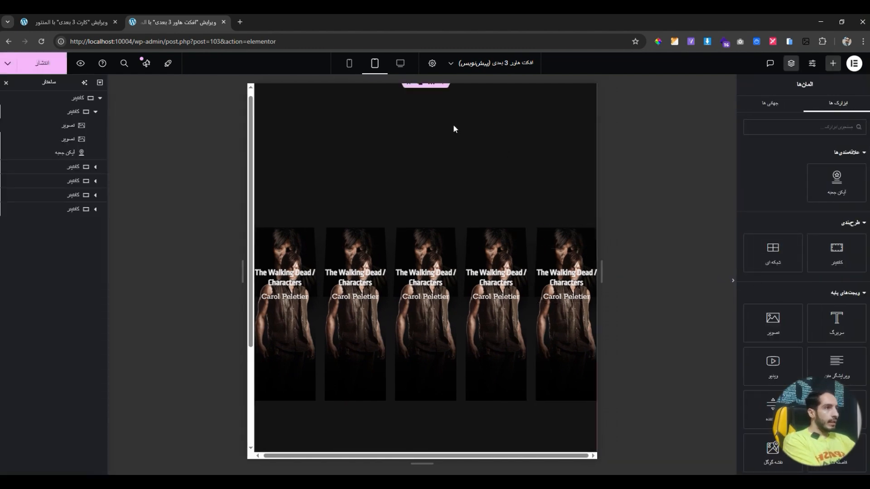
# Set the parent container's tablet padding to 24 px on all sides.
pyautogui.click(429, 90)
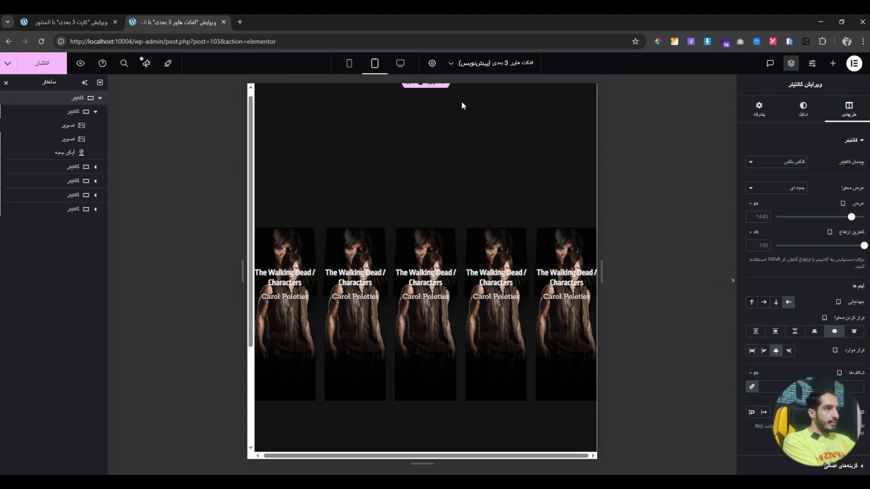
pyautogui.click(760, 115)
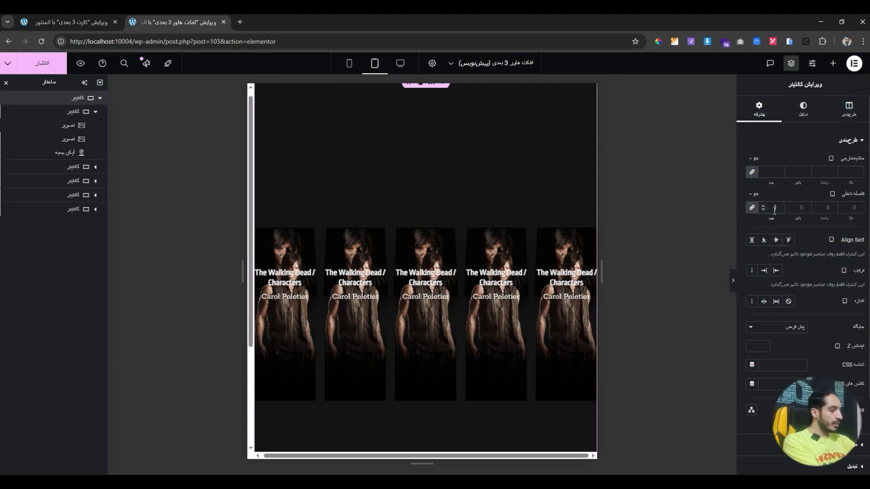
pyautogui.write('24')
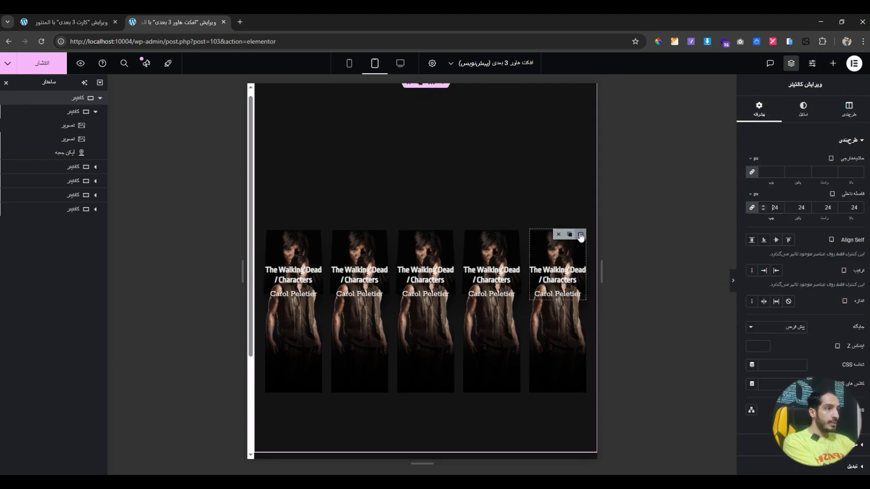
# Examine the tablet layout settings of a card container and its parent container in the reference 3D card page.
pyautogui.click(569, 233)
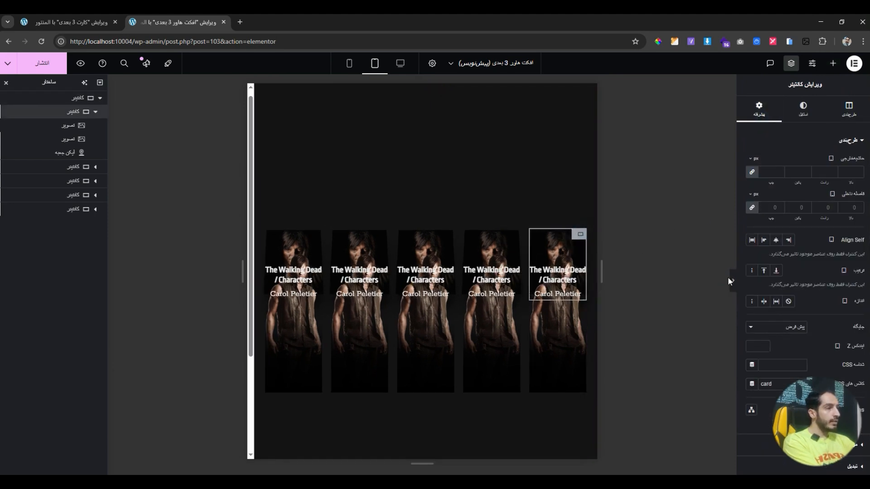
pyautogui.click(79, 23)
pyautogui.click(397, 63)
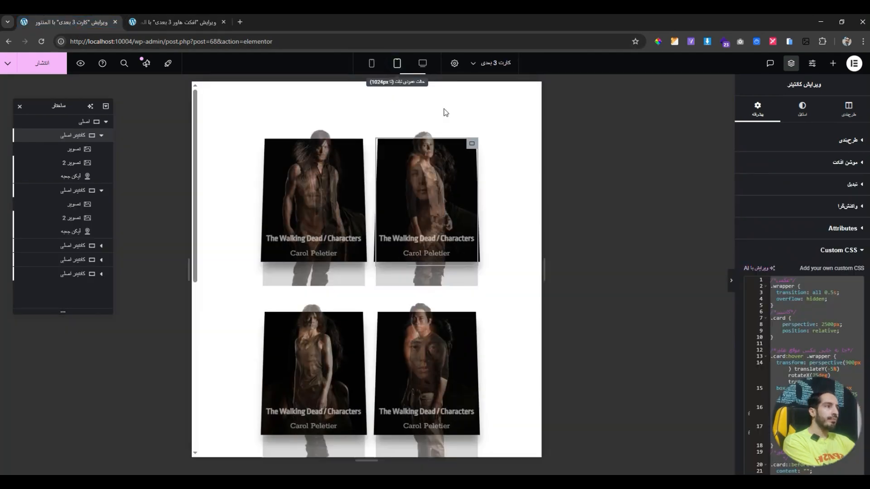
pyautogui.click(849, 111)
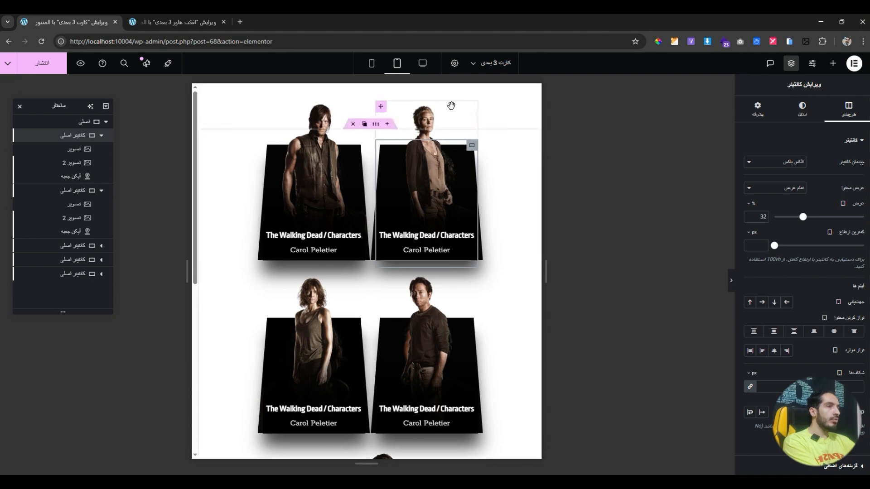
pyautogui.click(376, 129)
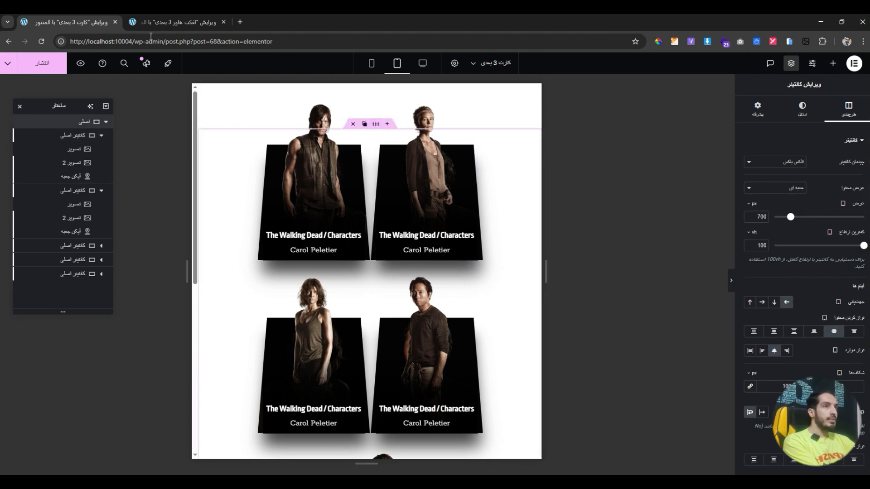
# Set the first card container's tablet width to 32% in the hover effect page and copy that container.
pyautogui.click(165, 23)
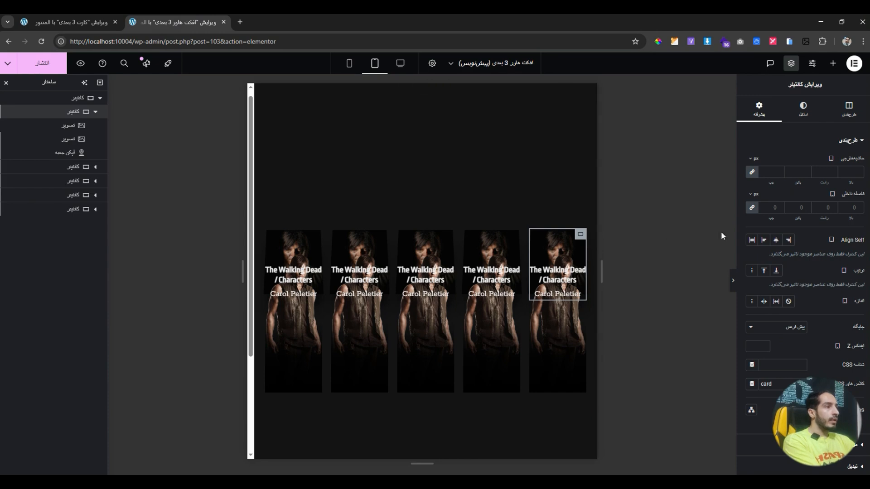
pyautogui.click(841, 119)
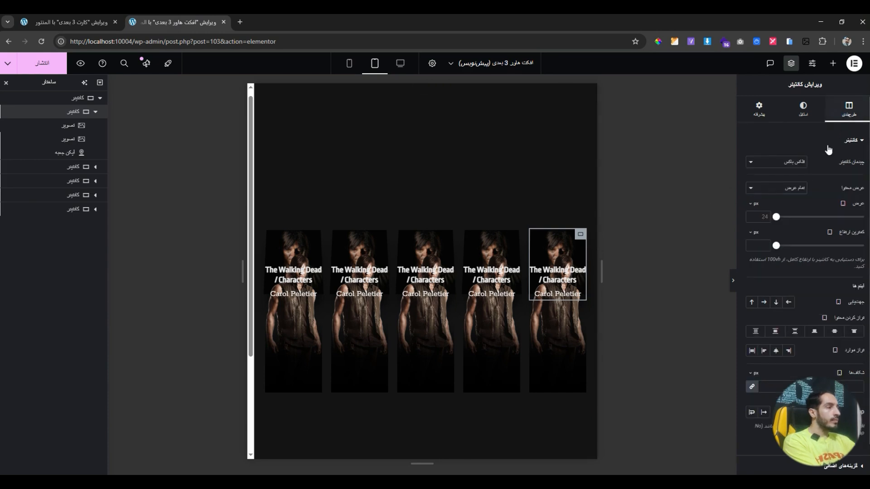
pyautogui.click(756, 218)
pyautogui.click(765, 217)
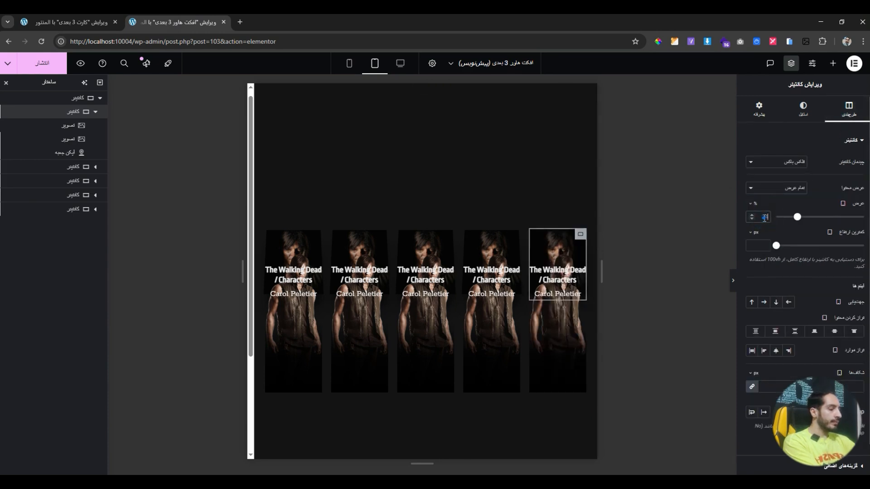
pyautogui.write('32')
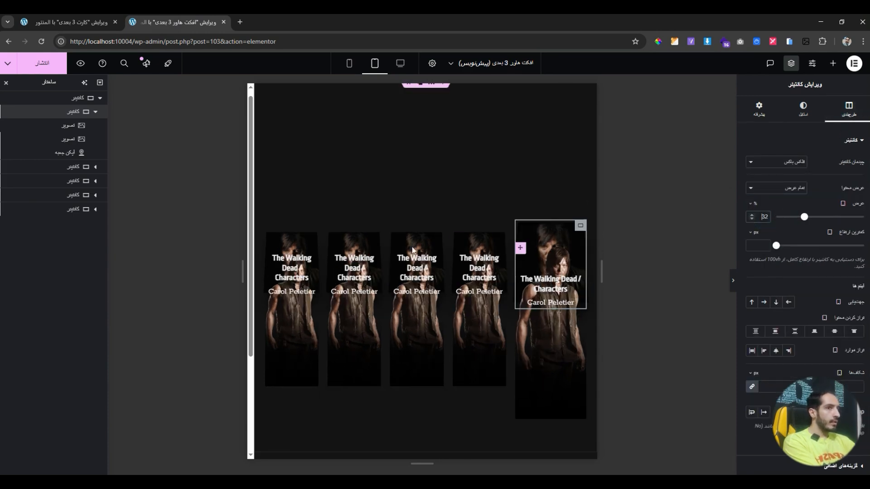
pyautogui.rightClick(87, 114)
pyautogui.click(81, 161)
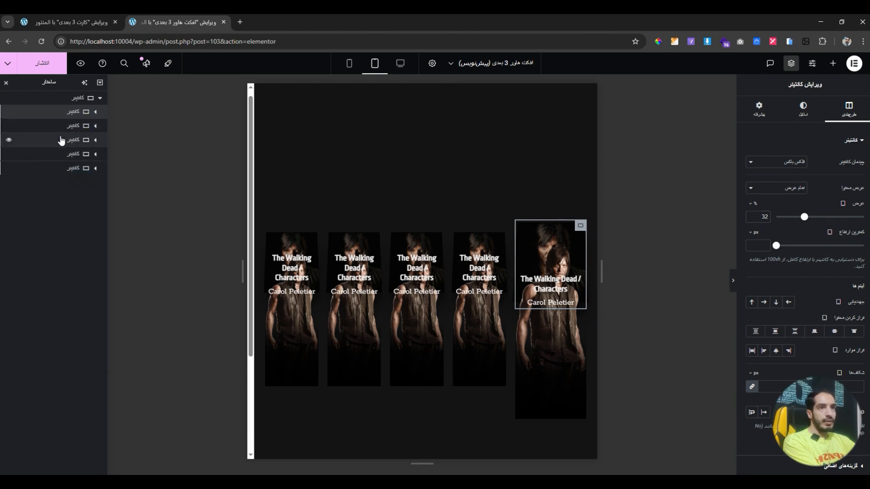
# Paste the copied container style onto the other four card containers.
pyautogui.rightClick(59, 128)
pyautogui.click(69, 232)
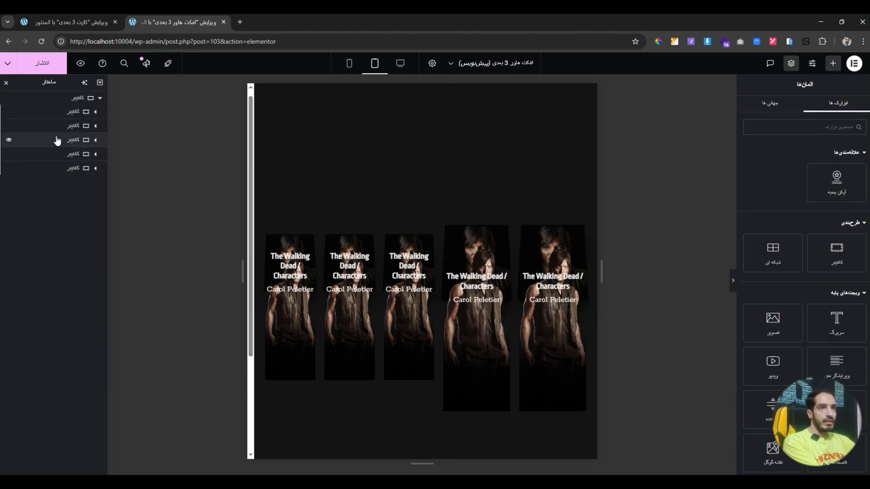
pyautogui.rightClick(55, 136)
pyautogui.click(62, 234)
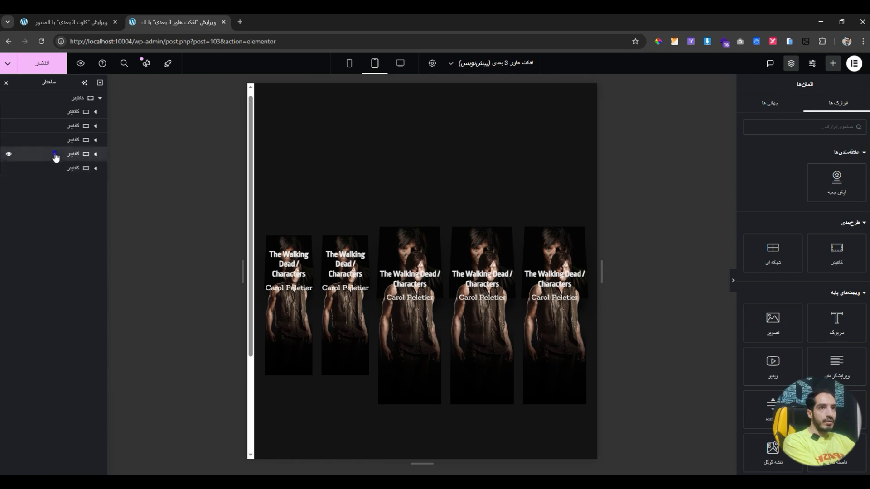
pyautogui.rightClick(56, 154)
pyautogui.click(58, 253)
pyautogui.rightClick(54, 169)
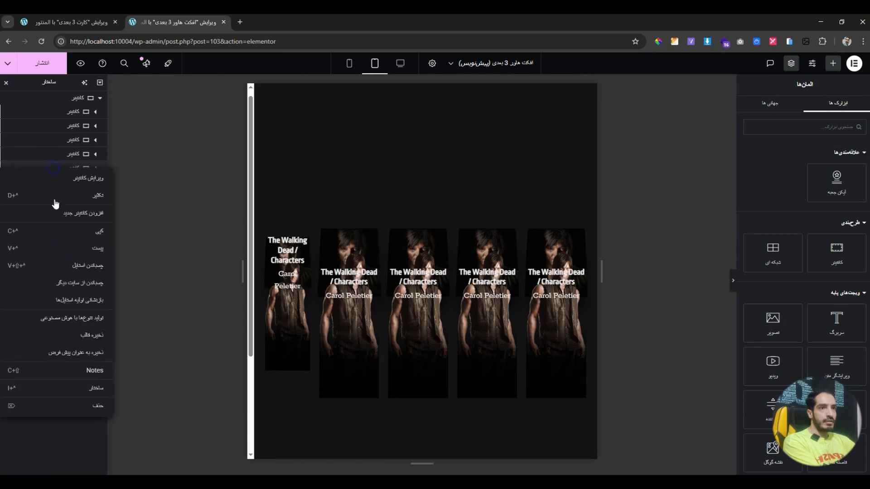
pyautogui.click(65, 263)
# Enable wrapping of the cards in the parent container for tablet view.
pyautogui.click(68, 99)
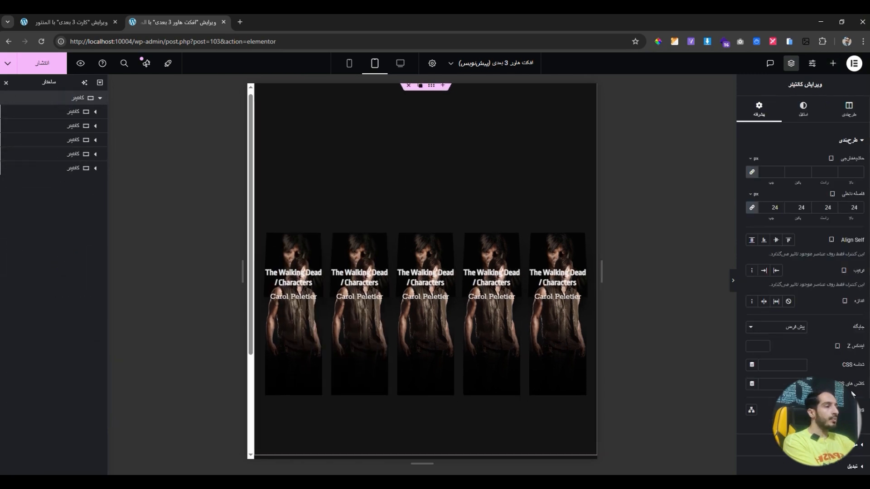
pyautogui.click(841, 120)
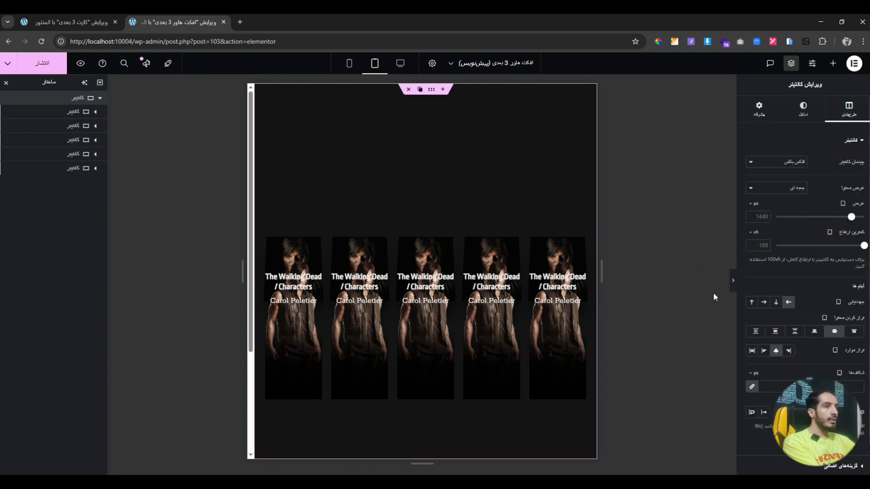
pyautogui.click(752, 412)
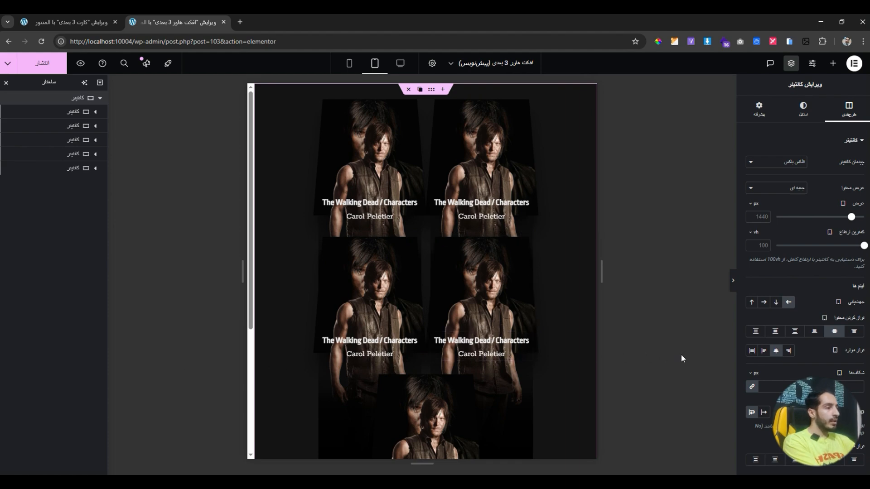
# Consult the reference page's gaps, then set the parent container's tablet row gap to 100 px and column gap to 20 px.
pyautogui.click(77, 27)
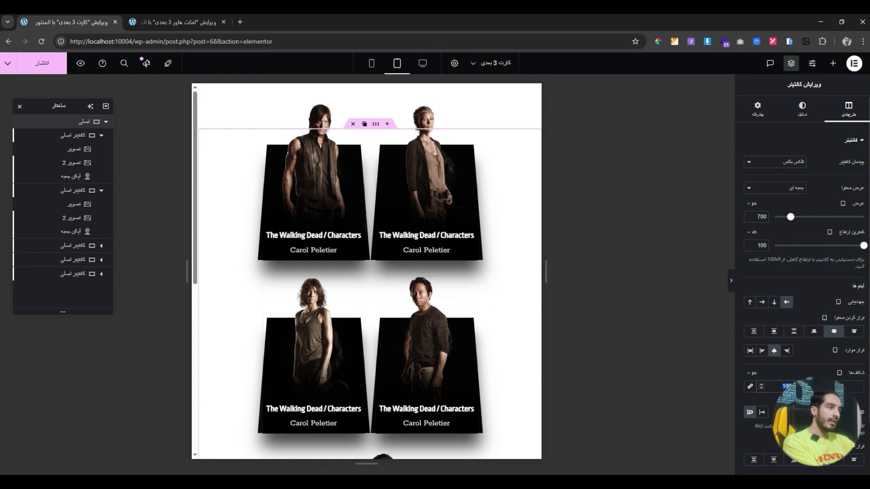
pyautogui.click(181, 29)
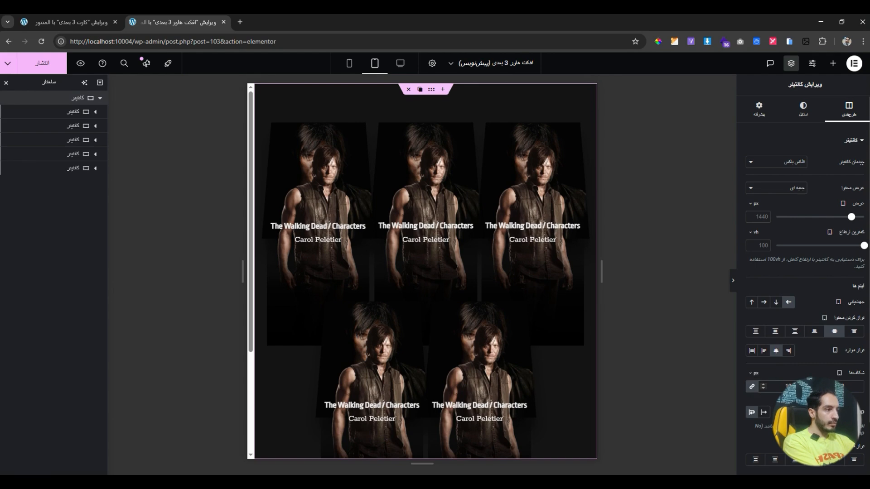
pyautogui.write('0')
pyautogui.hotkey('ctrl', 'z')
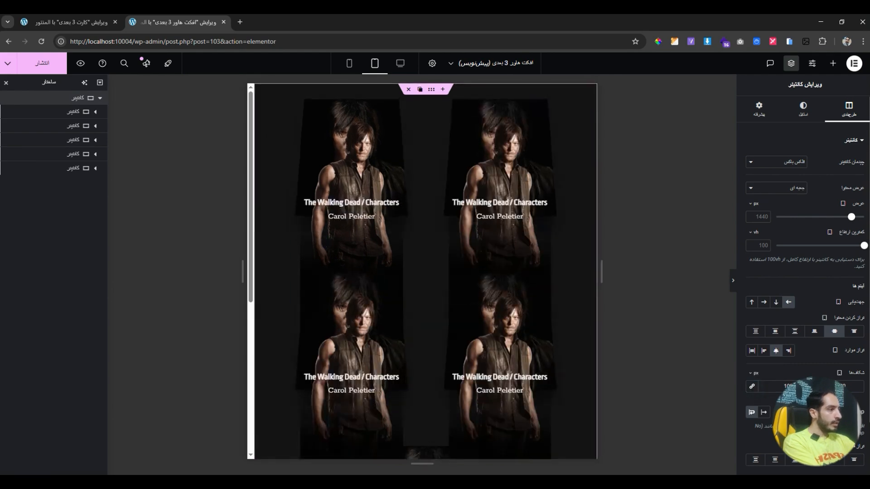
pyautogui.write('20')
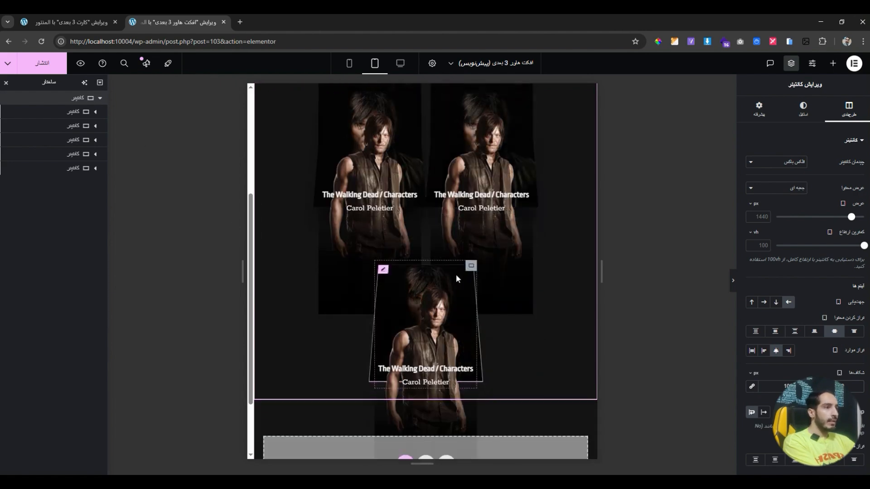
pyautogui.scroll(-3, 456, 273)
pyautogui.scroll(2, 456, 273)
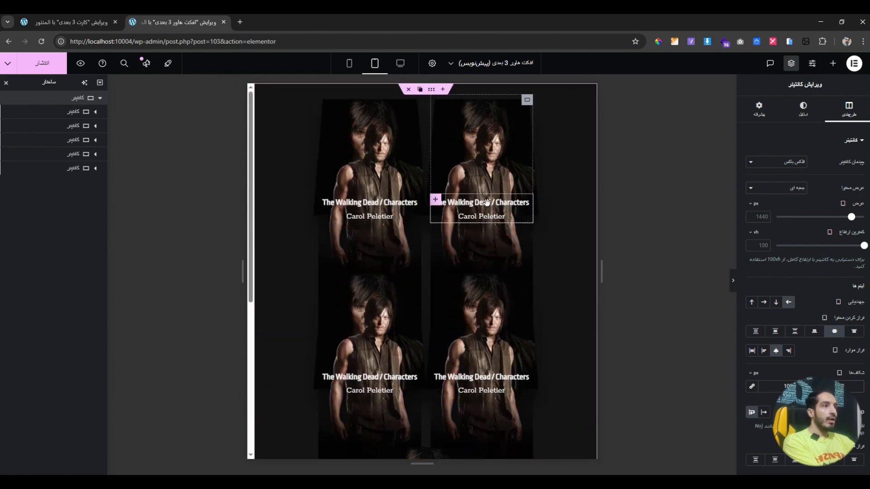
# Check the character image's tablet width in the reference 3D card page.
pyautogui.click(78, 27)
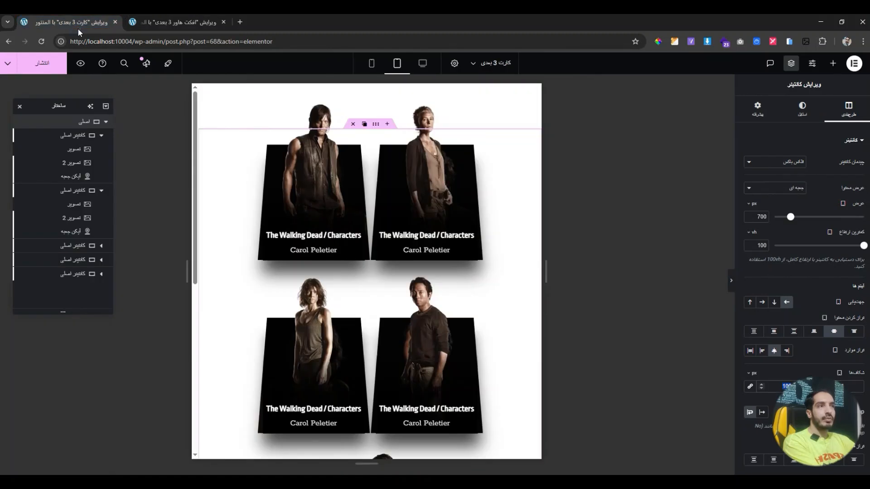
pyautogui.click(431, 176)
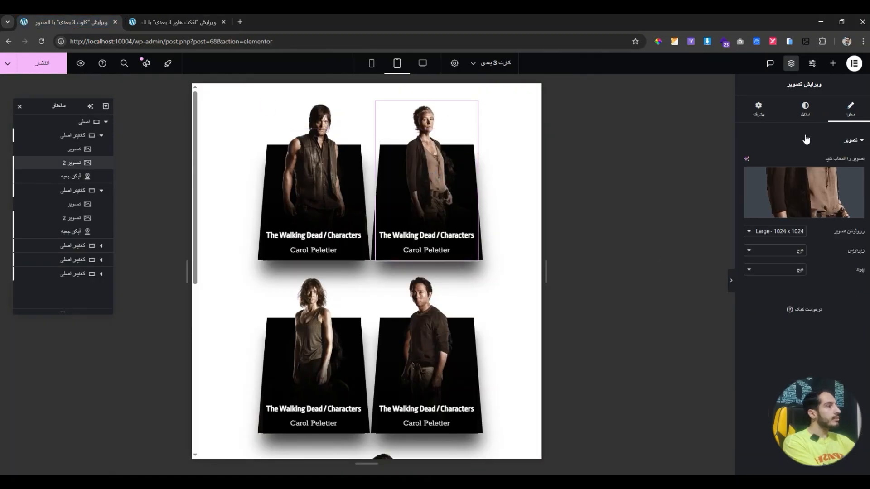
pyautogui.click(800, 119)
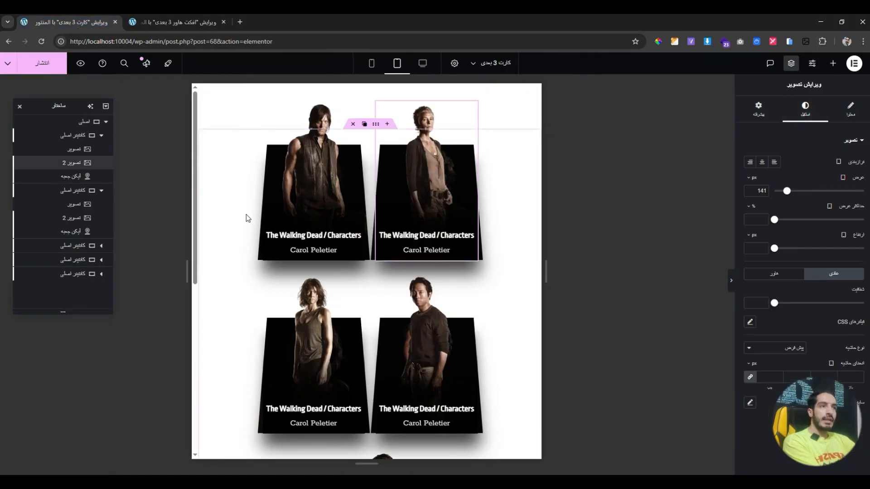
# Set the first card's character image to a tablet width of 141 px and preview it with the editing panels hidden.
pyautogui.click(179, 21)
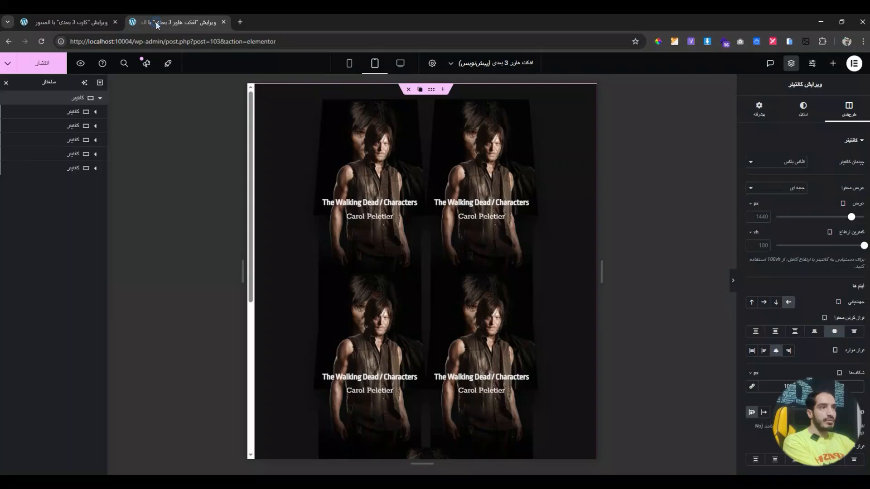
pyautogui.click(455, 153)
pyautogui.click(806, 108)
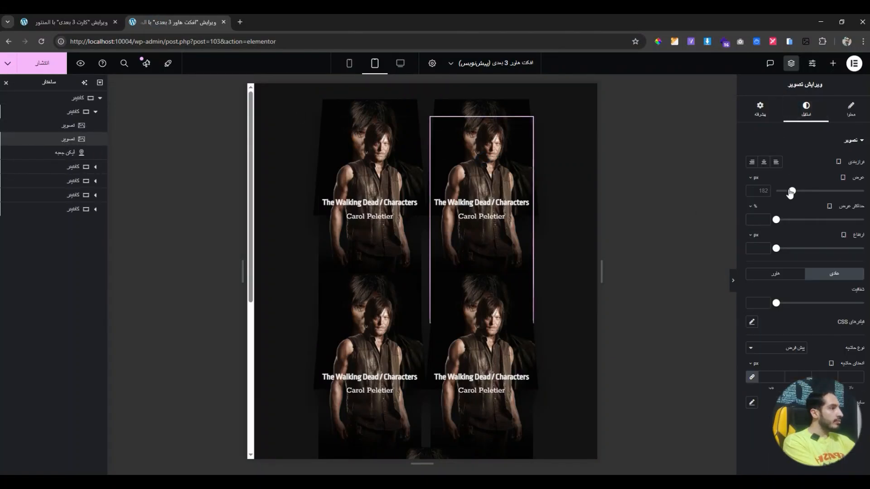
pyautogui.click(766, 191)
pyautogui.write('14')
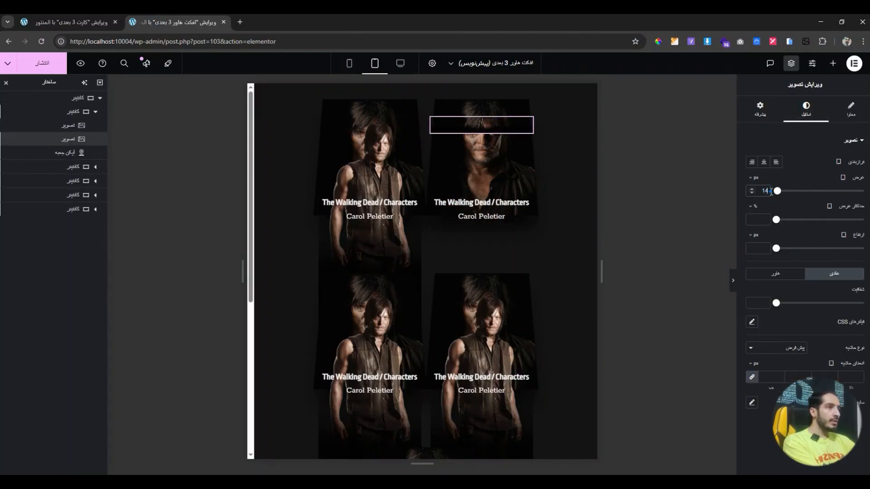
pyautogui.write('41')
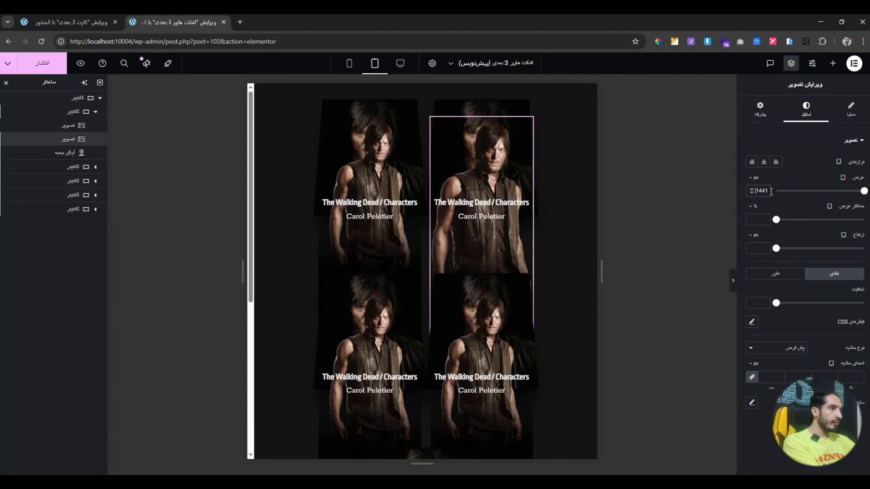
pyautogui.write('141')
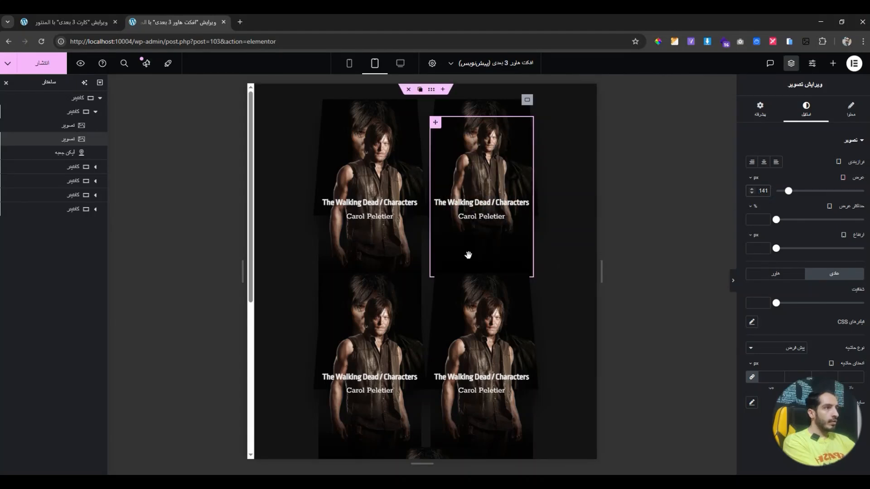
pyautogui.click(730, 281)
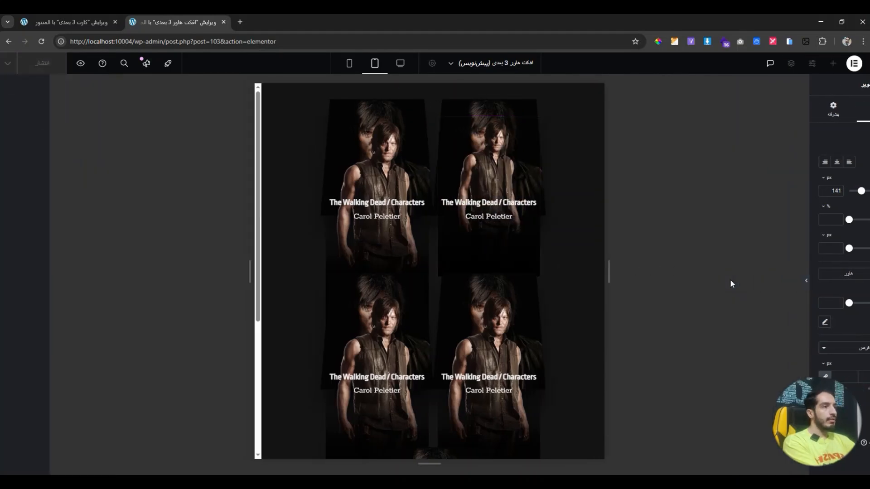
pyautogui.hotkey('ctrl', 'p')
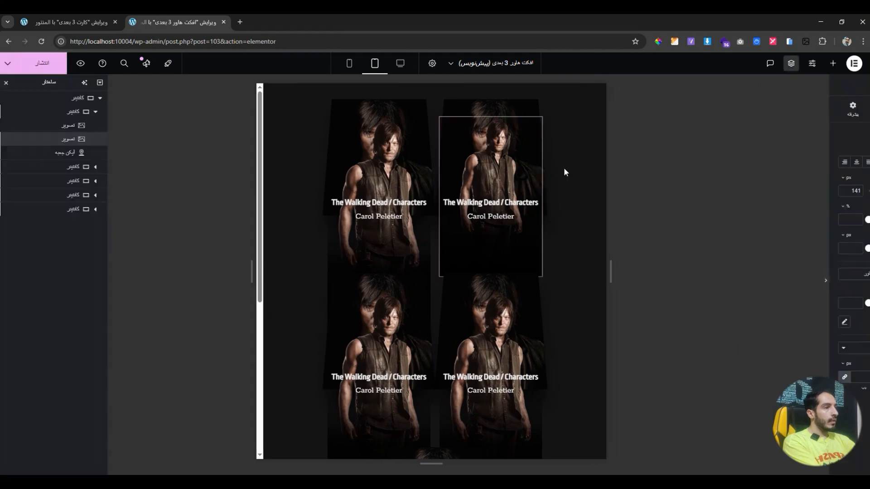
# Copy the first card's character image and paste its style onto the character images of the other four cards.
pyautogui.rightClick(501, 167)
pyautogui.click(485, 215)
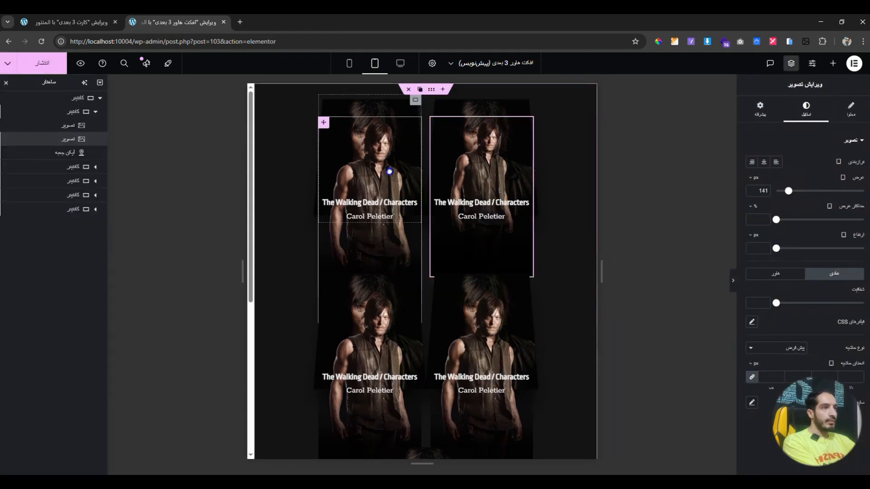
pyautogui.rightClick(390, 171)
pyautogui.click(366, 251)
pyautogui.rightClick(501, 309)
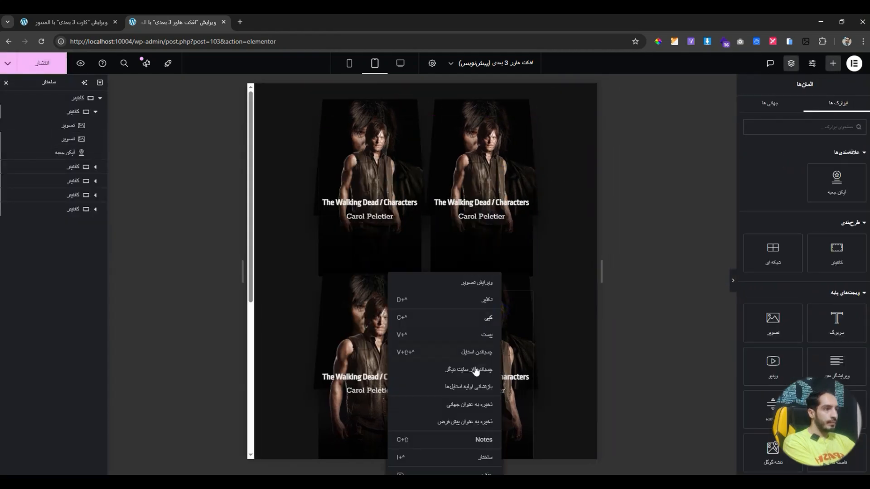
pyautogui.click(474, 352)
pyautogui.rightClick(349, 347)
pyautogui.click(349, 353)
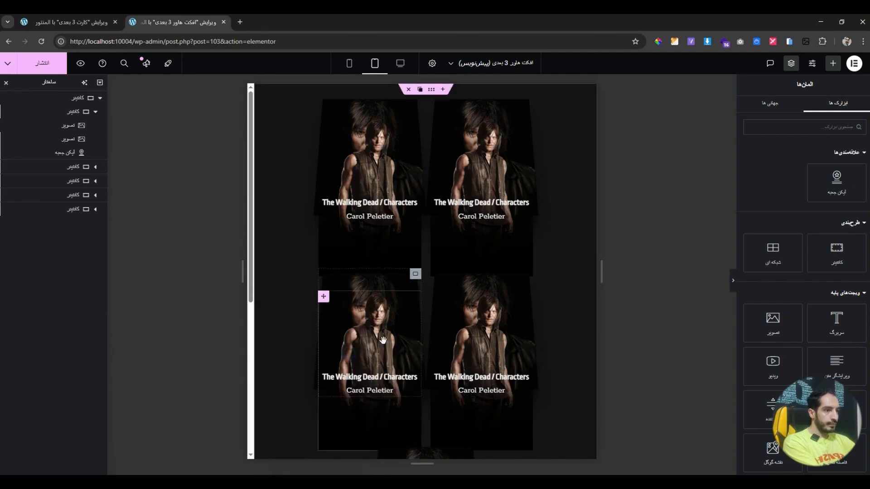
pyautogui.scroll(-2, 421, 272)
pyautogui.rightClick(420, 317)
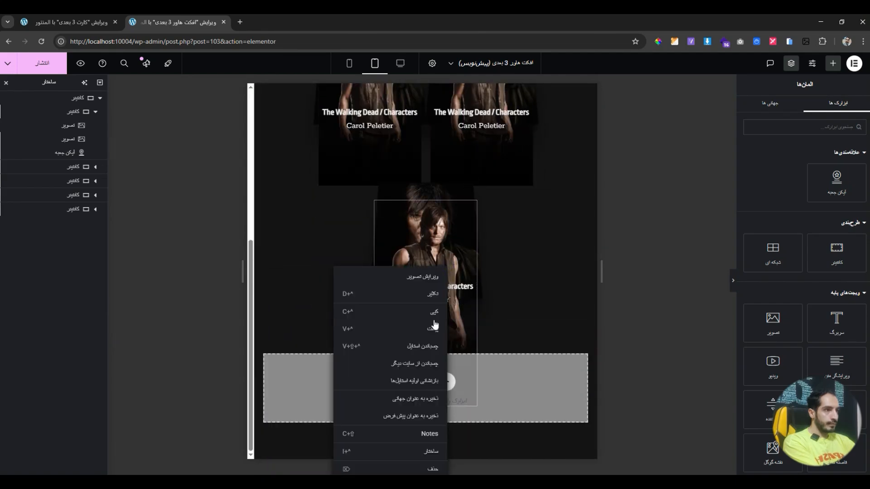
pyautogui.click(423, 346)
pyautogui.scroll(2, 430, 286)
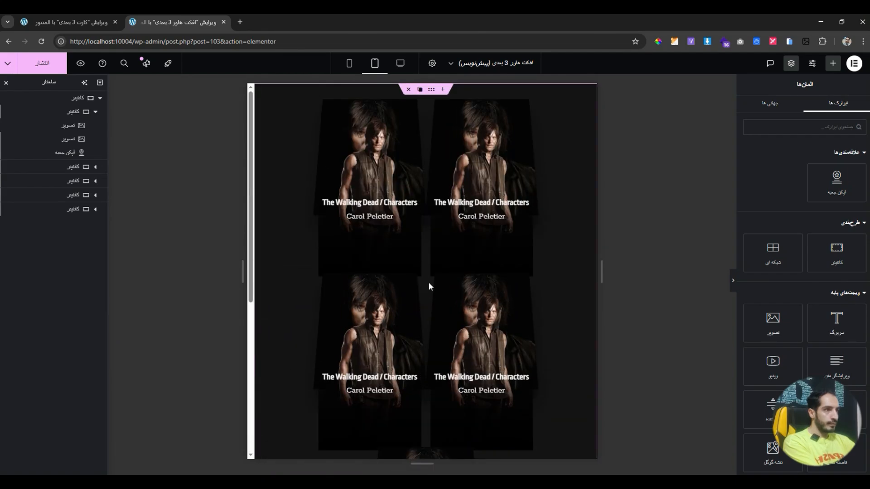
# Review the stacked cards in the mobile preview and try a slightly wider preview.
pyautogui.click(349, 63)
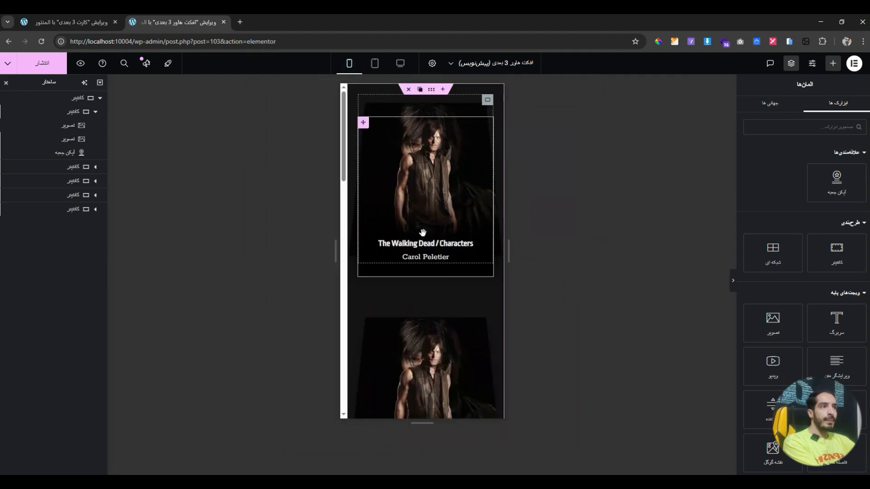
pyautogui.scroll(-4, 422, 233)
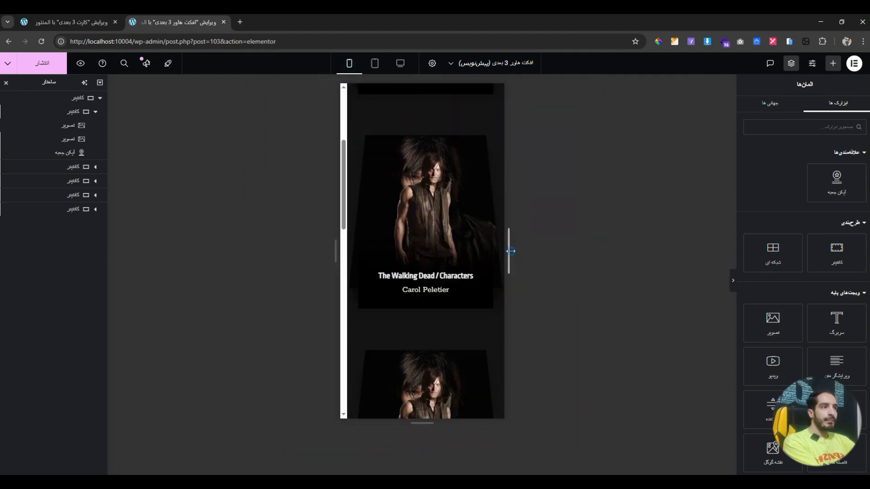
pyautogui.moveTo(511, 251); pyautogui.dragTo(532, 250)
# Set the parent container's content width to 700 px in tablet view and widen the preview to check the layout.
pyautogui.click(375, 63)
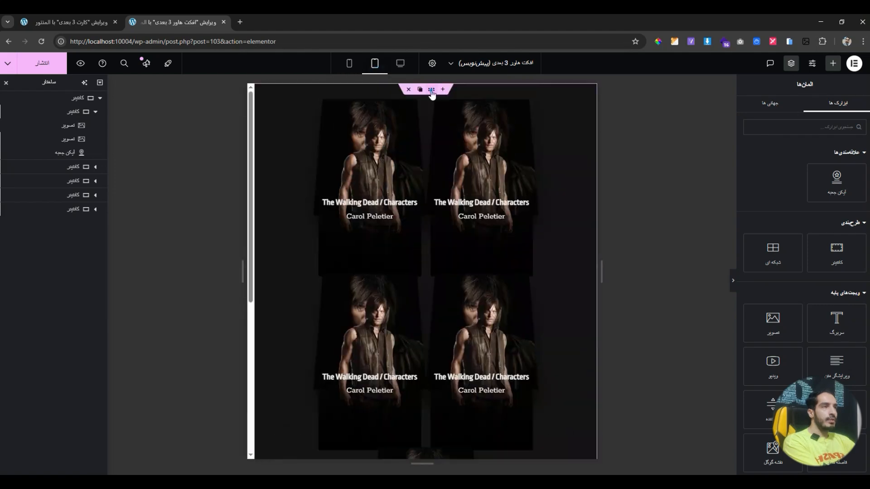
pyautogui.click(432, 90)
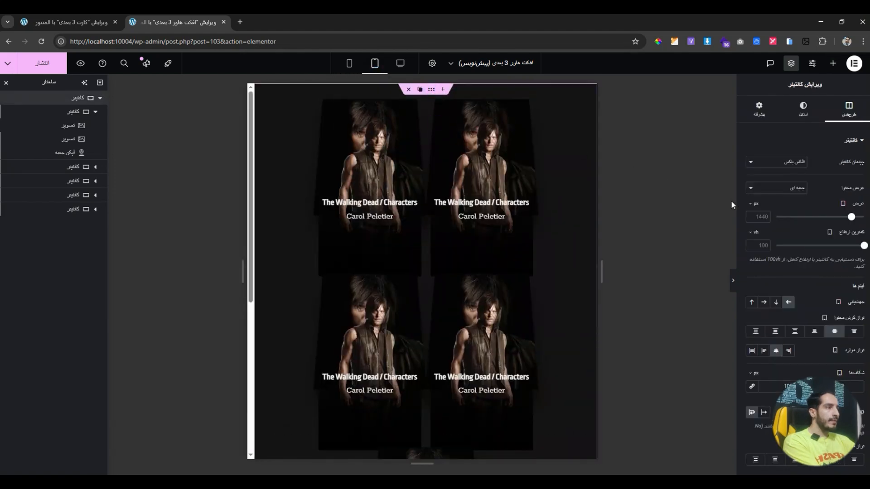
pyautogui.click(757, 216)
pyautogui.write('700')
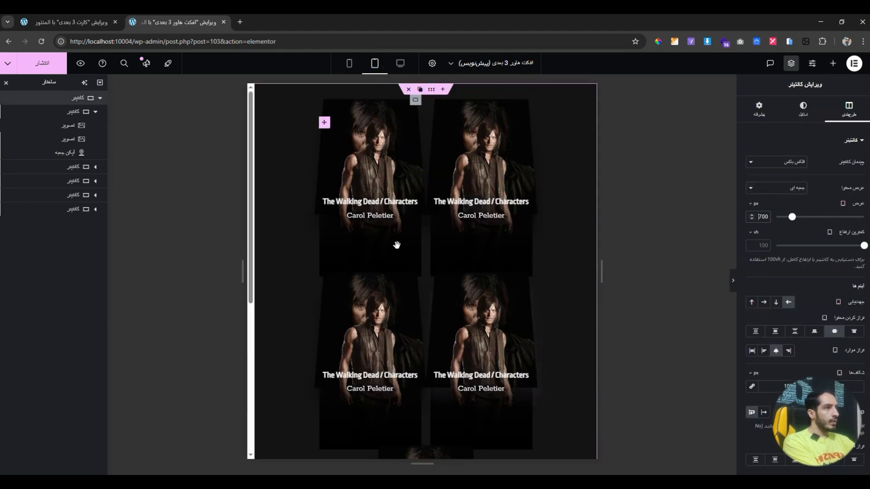
pyautogui.moveTo(602, 273); pyautogui.dragTo(650, 273)
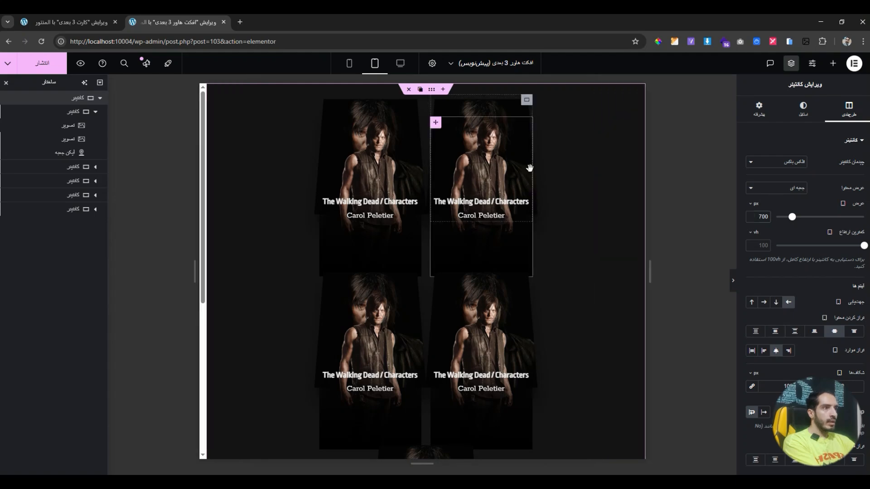
# Set the tablet vertical offset of the first card's character image to -85 px.
pyautogui.click(529, 168)
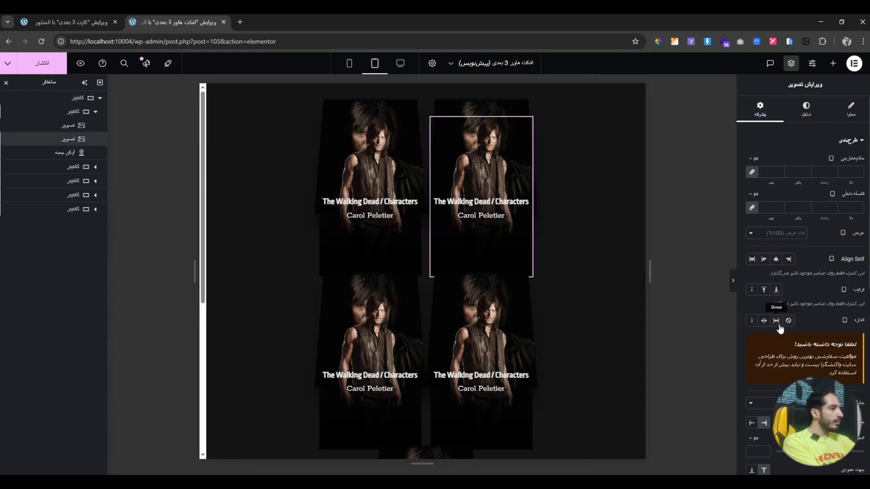
pyautogui.scroll(-2, 773, 382)
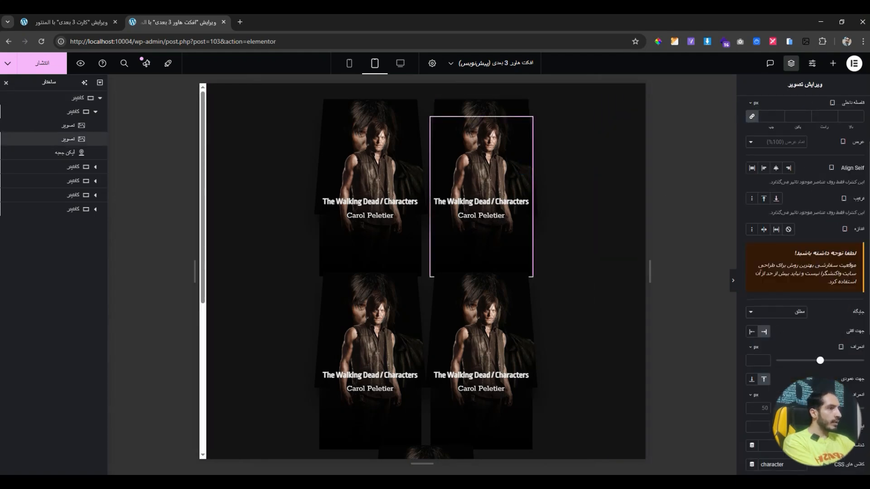
pyautogui.write('-74')
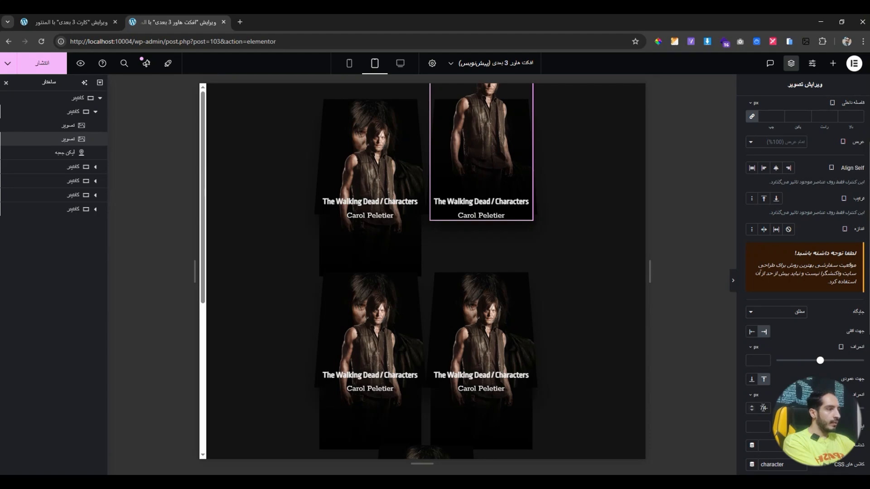
pyautogui.write('85')
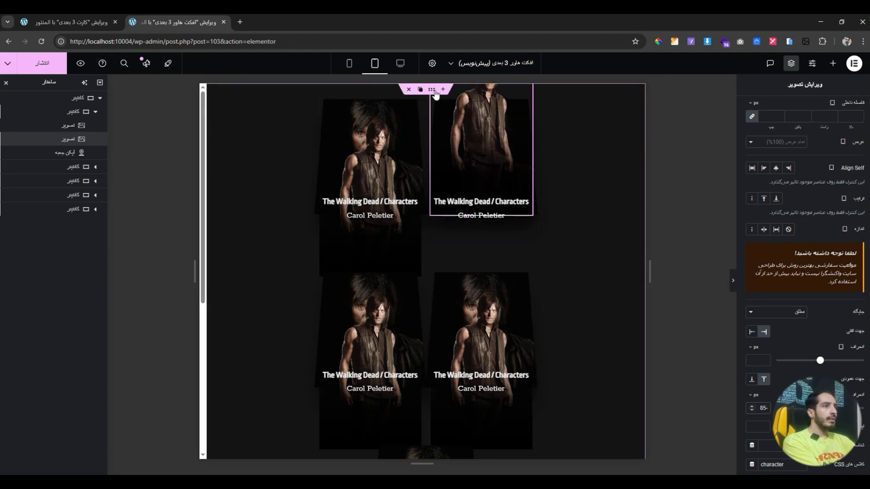
# Unlink the parent container's tablet margins and set the top margin to 100 px.
pyautogui.click(431, 90)
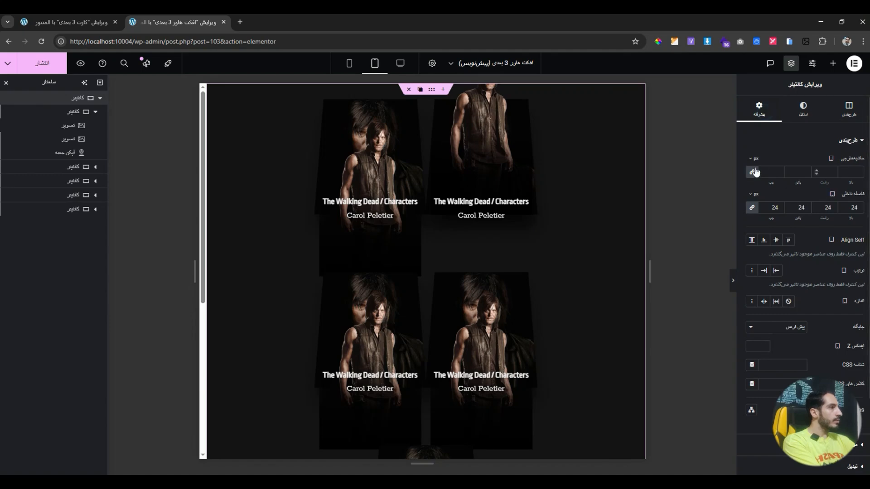
pyautogui.click(750, 174)
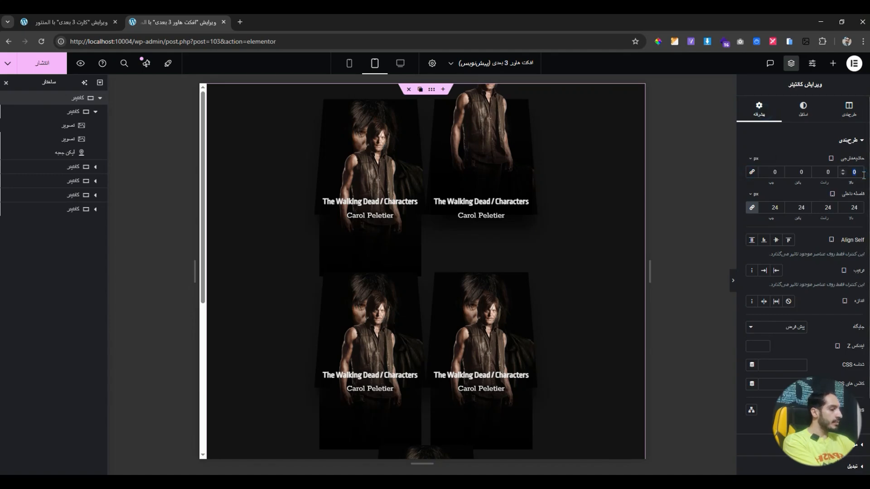
pyautogui.write('100')
pyautogui.click(802, 172)
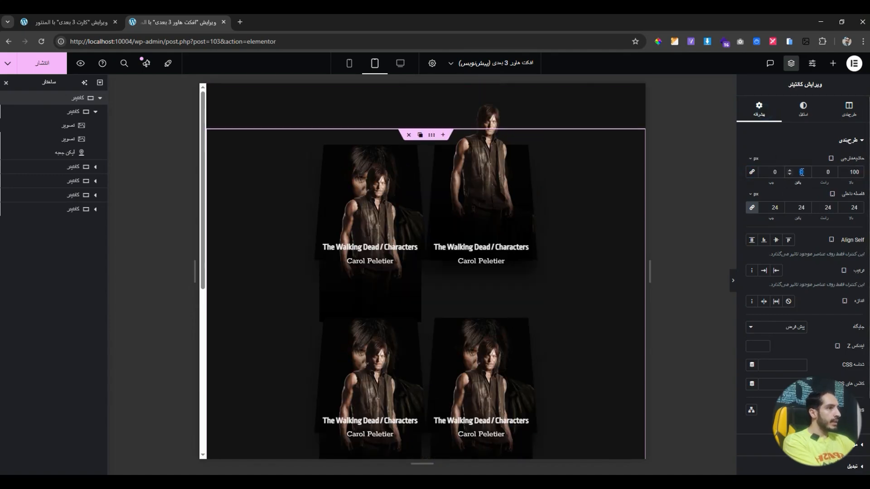
pyautogui.click(802, 172)
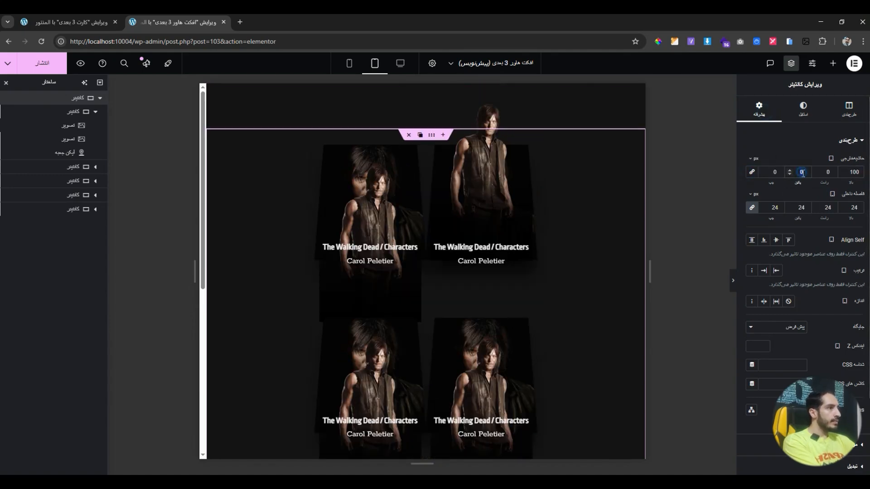
# Copy the raised character image of the first card and paste its style with the new vertical offset onto the other four character images.
pyautogui.click(485, 198)
pyautogui.scroll(-2, 803, 296)
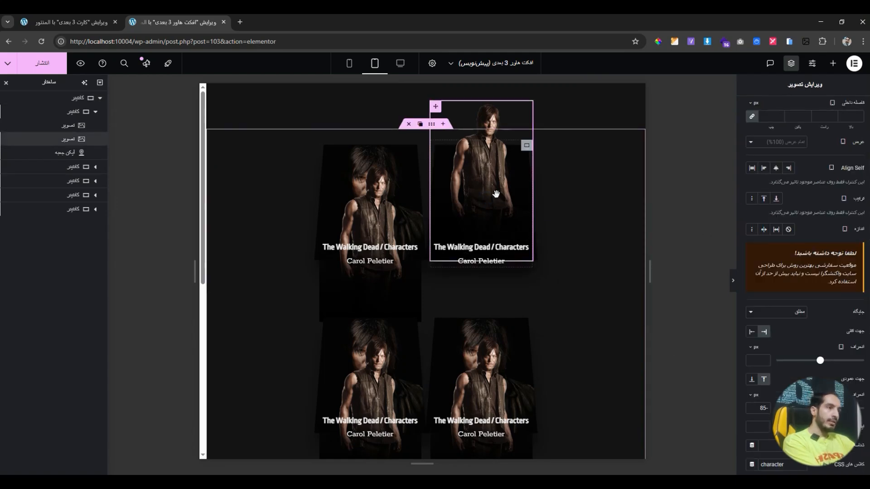
pyautogui.rightClick(480, 240)
pyautogui.click(403, 226)
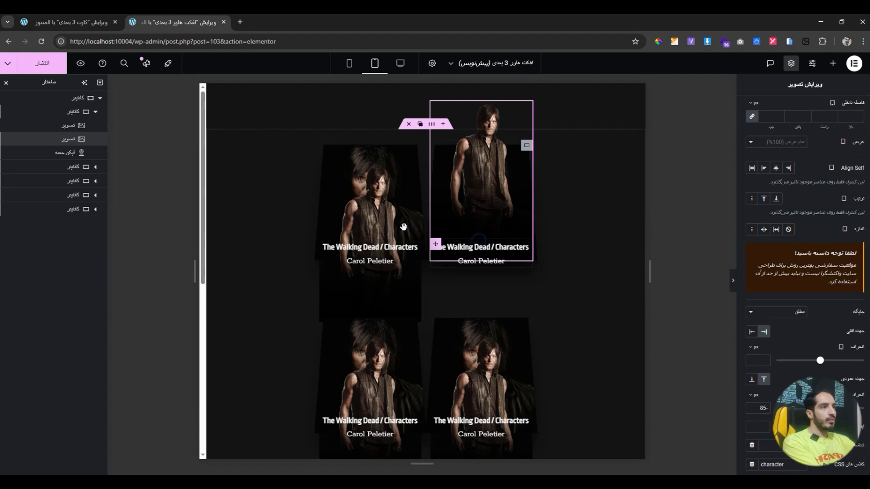
pyautogui.rightClick(378, 212)
pyautogui.click(352, 295)
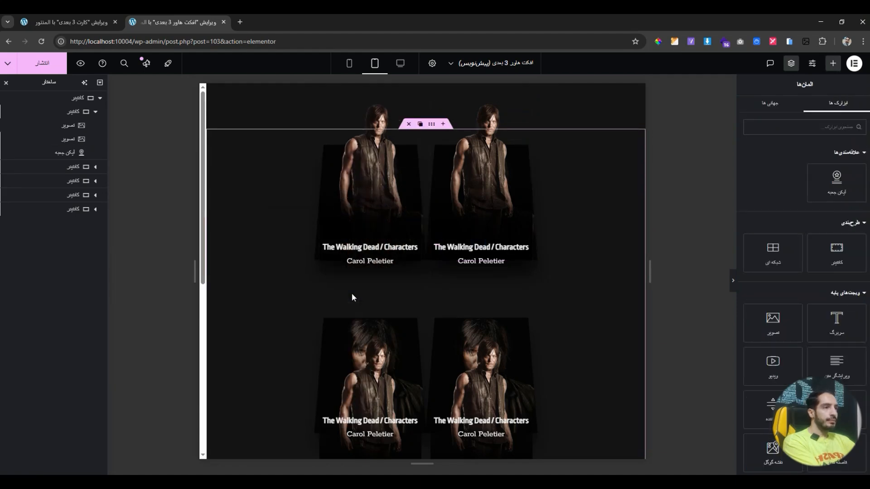
pyautogui.scroll(-2, 353, 296)
pyautogui.rightClick(492, 274)
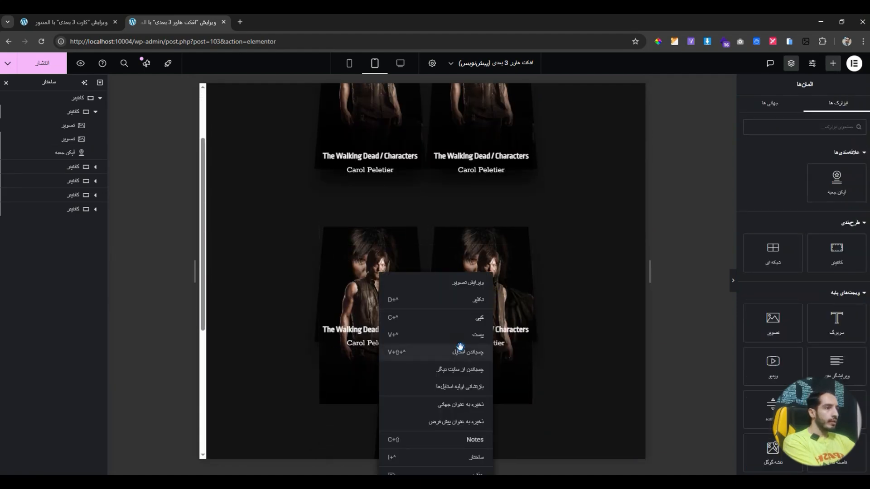
pyautogui.click(461, 348)
pyautogui.rightClick(370, 273)
pyautogui.click(352, 349)
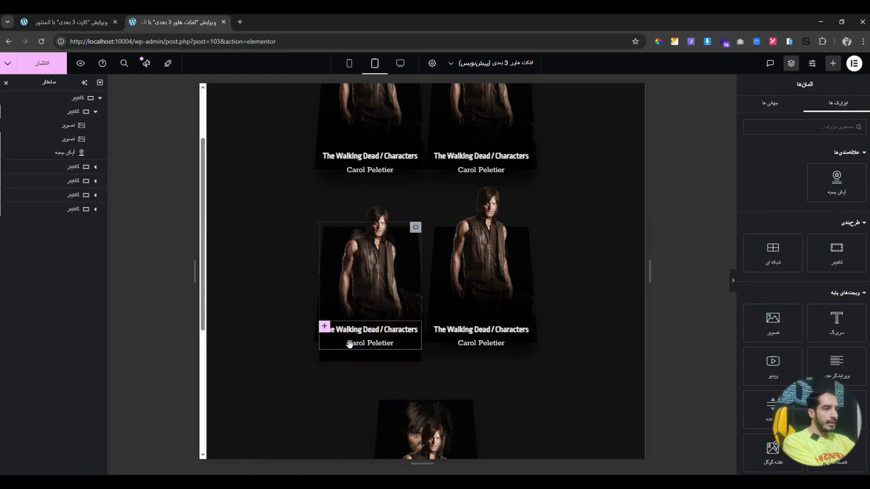
pyautogui.scroll(-2, 354, 344)
pyautogui.rightClick(427, 351)
pyautogui.click(399, 353)
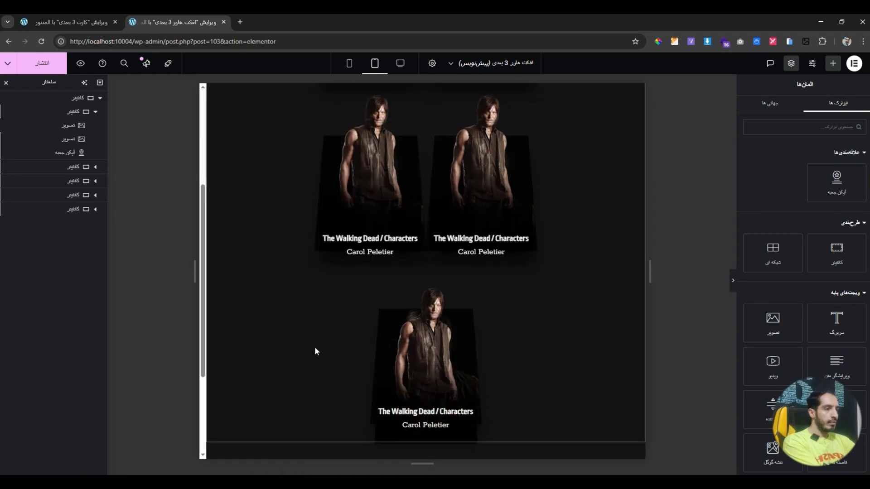
pyautogui.scroll(2, 462, 344)
pyautogui.scroll(2, 463, 343)
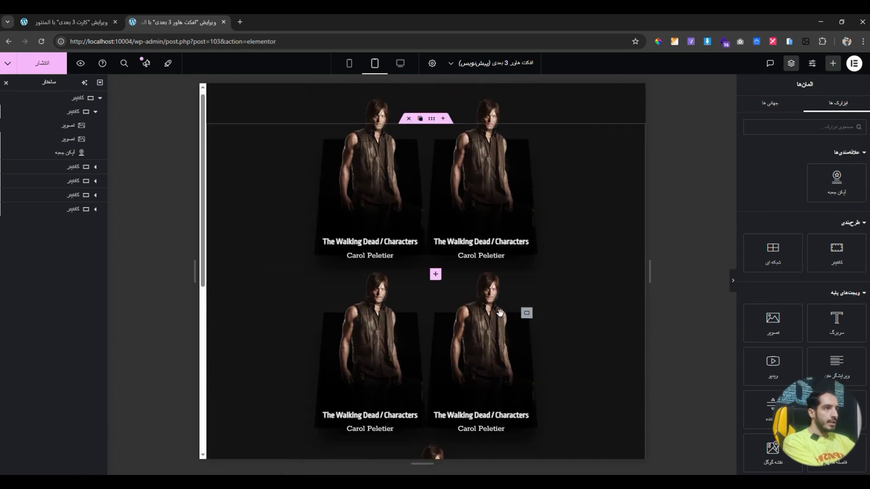
# Set the tablet vertical offset of the first card's icon box title to 24 px, with the preview widened slightly.
pyautogui.moveTo(651, 271)
pyautogui.mouseDown()
pyautogui.moveTo(610, 289)
pyautogui.moveTo(579, 290)
pyautogui.moveTo(689, 277)
pyautogui.moveTo(645, 274)
pyautogui.mouseUp()
pyautogui.click(504, 250)
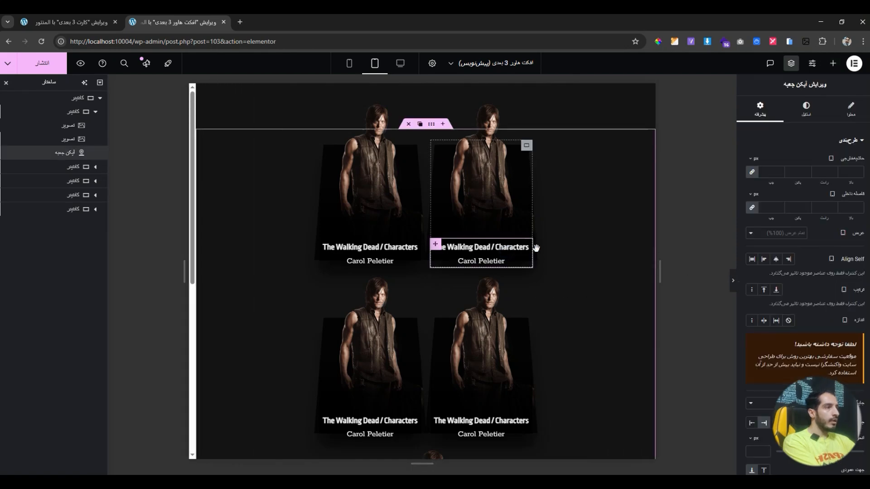
pyautogui.click(764, 111)
pyautogui.scroll(-5, 771, 338)
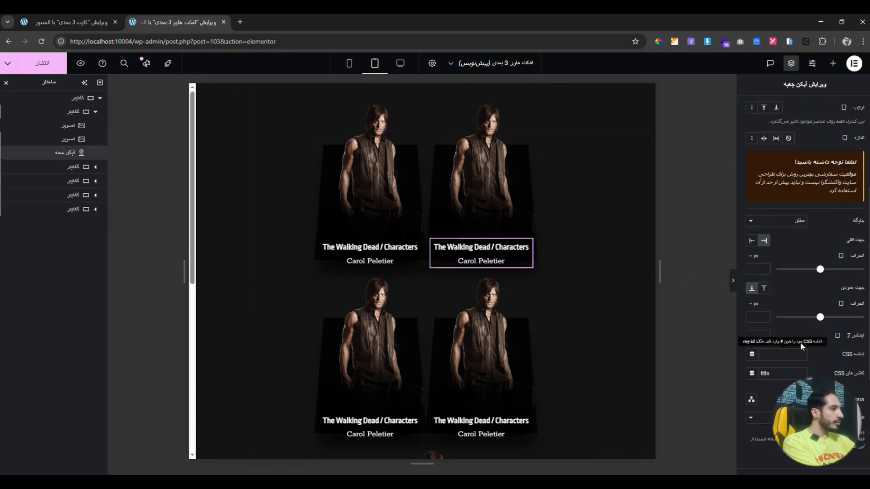
pyautogui.click(820, 317)
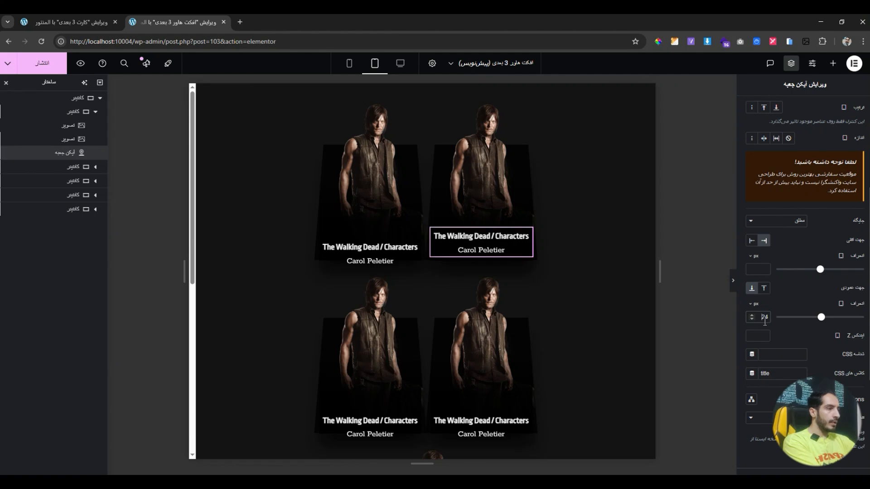
# Copy the first card's icon box and paste its style onto the icon boxes of the other four cards.
pyautogui.rightClick(492, 252)
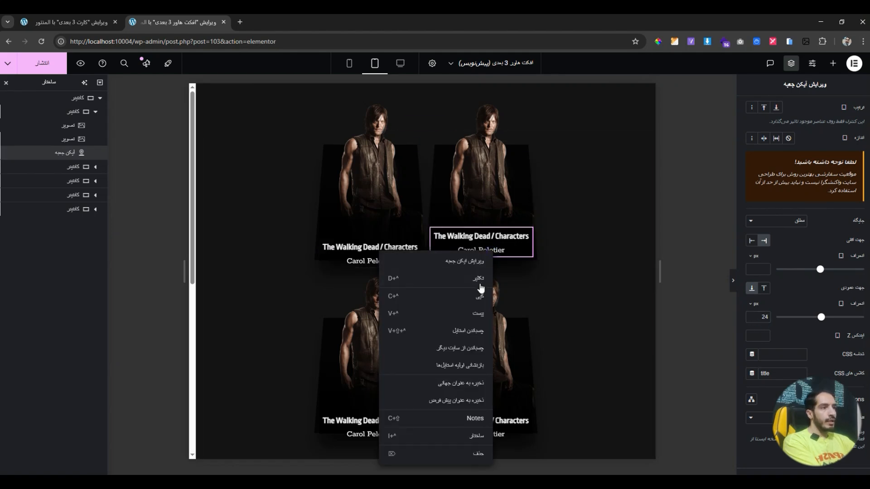
pyautogui.click(482, 296)
pyautogui.rightClick(396, 252)
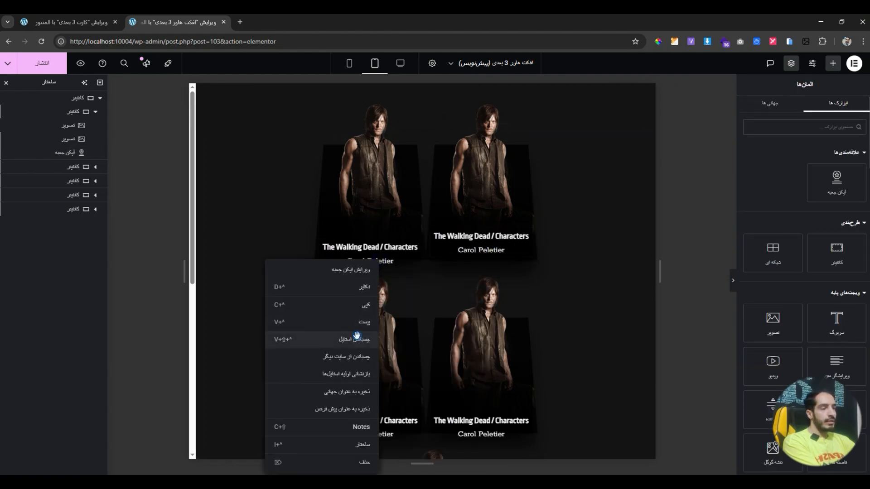
pyautogui.click(358, 333)
pyautogui.scroll(-2, 445, 341)
pyautogui.rightClick(472, 346)
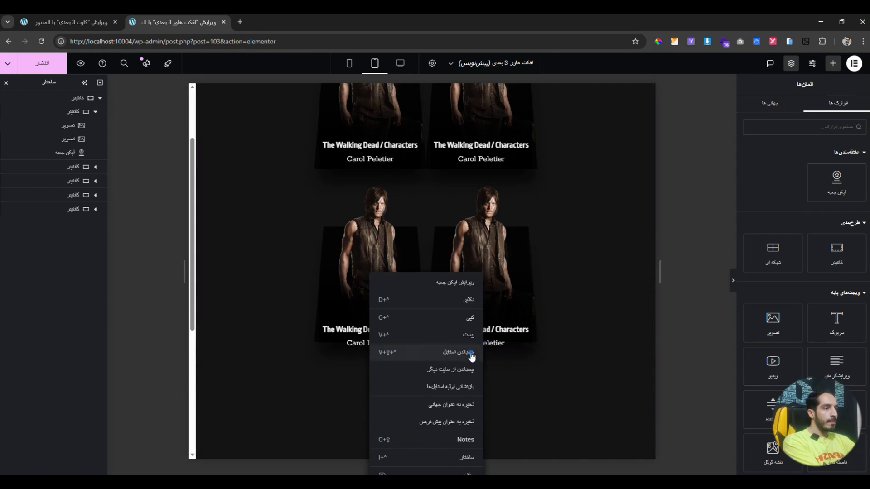
pyautogui.click(471, 356)
pyautogui.rightClick(380, 332)
pyautogui.click(359, 354)
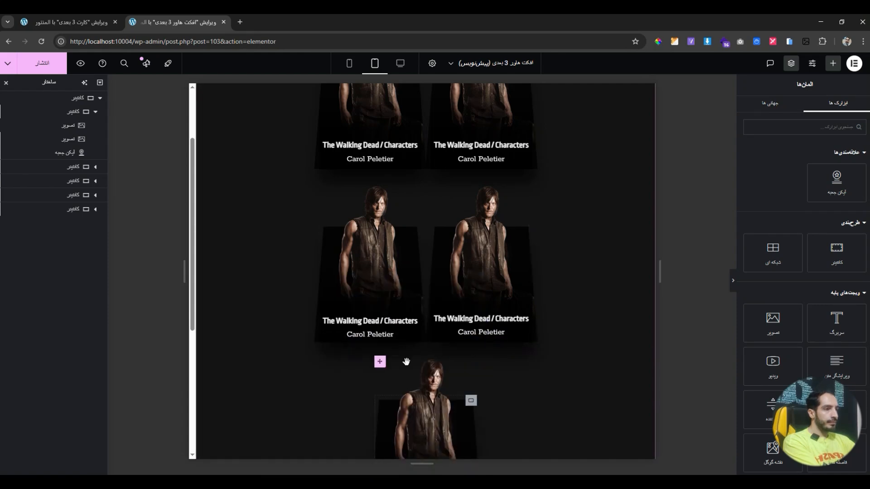
pyautogui.scroll(-2, 413, 358)
pyautogui.rightClick(437, 418)
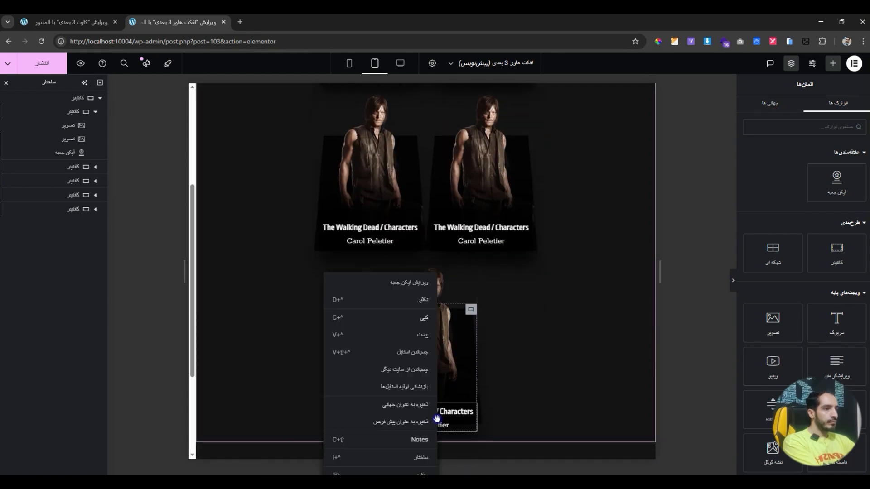
pyautogui.click(388, 357)
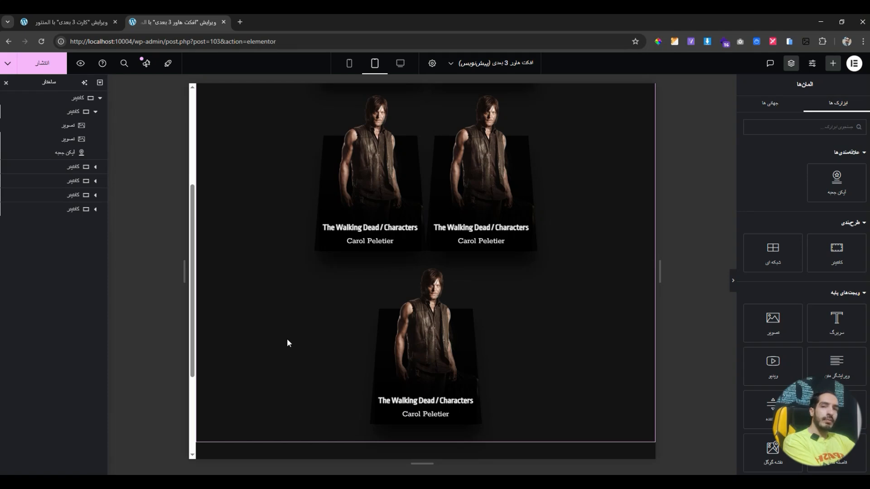
# Switch to the mobile preview, set the first card's character image width to 180 px, and check the card without the editing panels.
pyautogui.scroll(4, 373, 331)
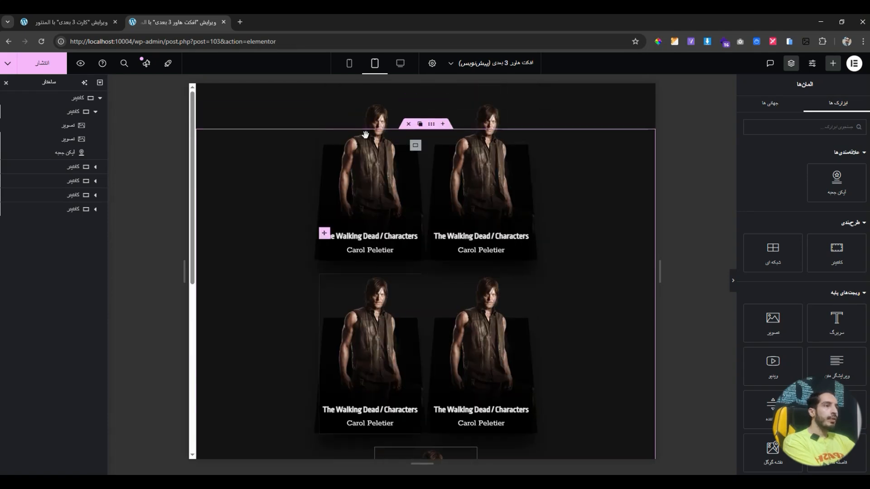
pyautogui.click(350, 65)
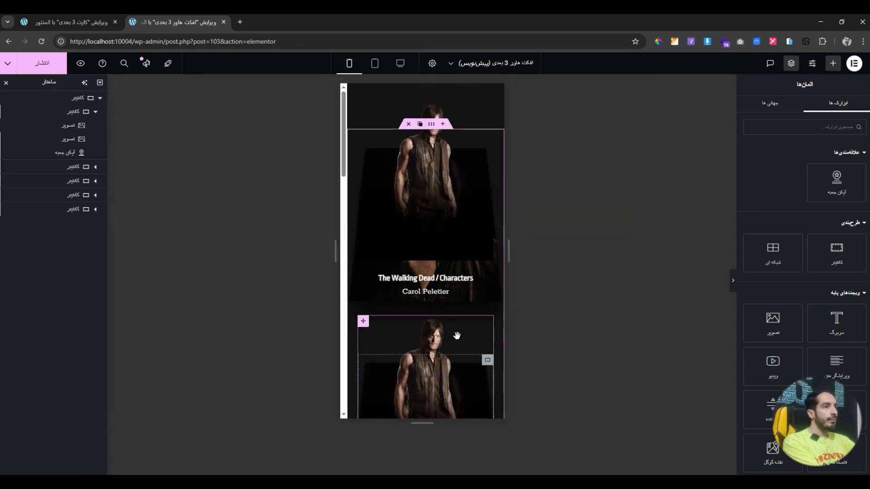
pyautogui.click(425, 212)
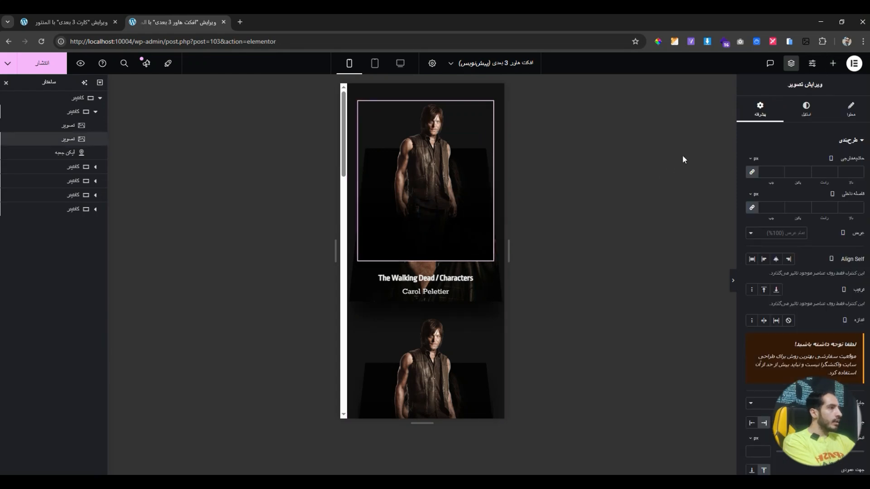
pyautogui.click(806, 111)
pyautogui.moveTo(788, 193); pyautogui.dragTo(792, 193)
pyautogui.doubleClick(768, 190)
pyautogui.write('180')
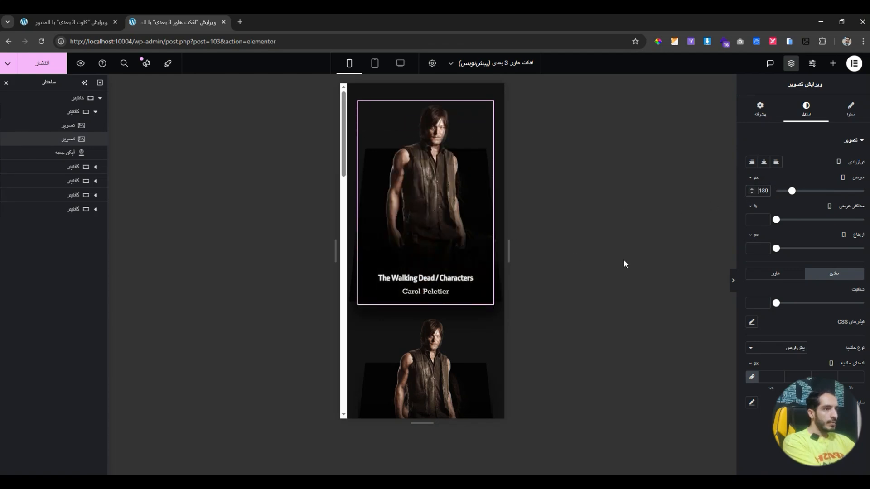
pyautogui.click(729, 280)
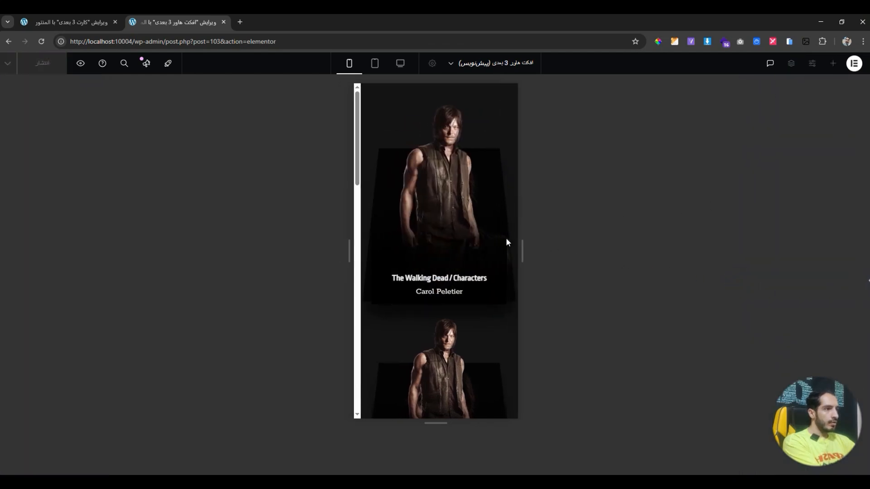
pyautogui.click(869, 281)
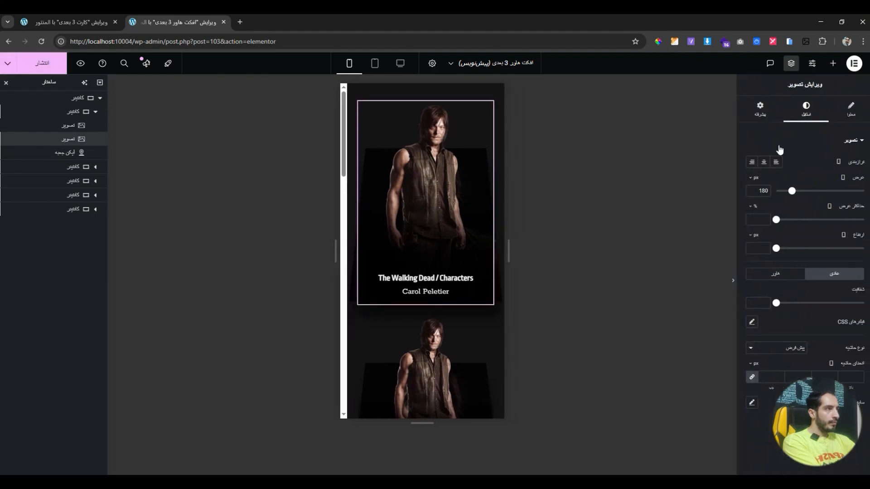
# Set the mobile vertical offset of the first card's character image to -90 px after trying -95 px, checking each in the clean preview.
pyautogui.scroll(-5, 765, 168)
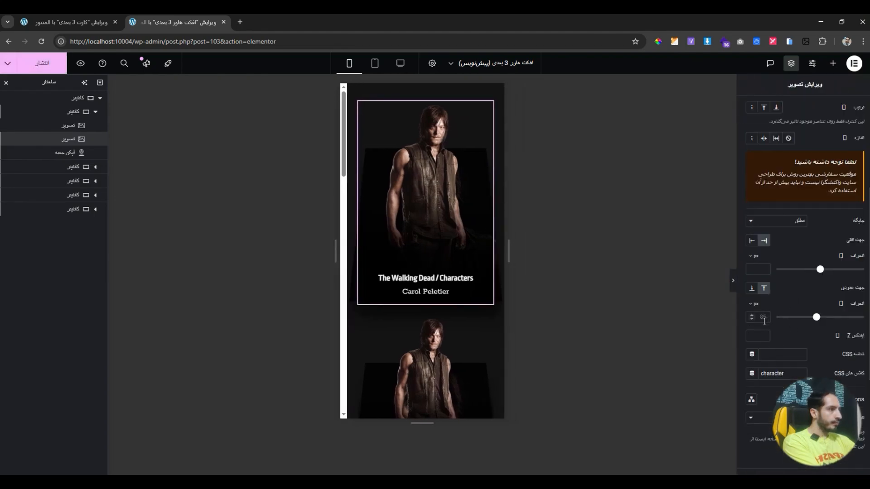
pyautogui.moveTo(816, 320); pyautogui.dragTo(816, 323)
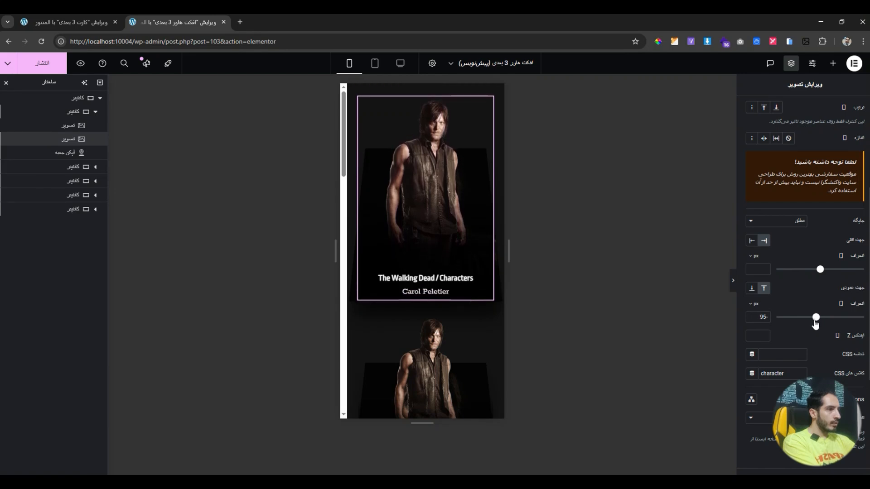
pyautogui.click(733, 281)
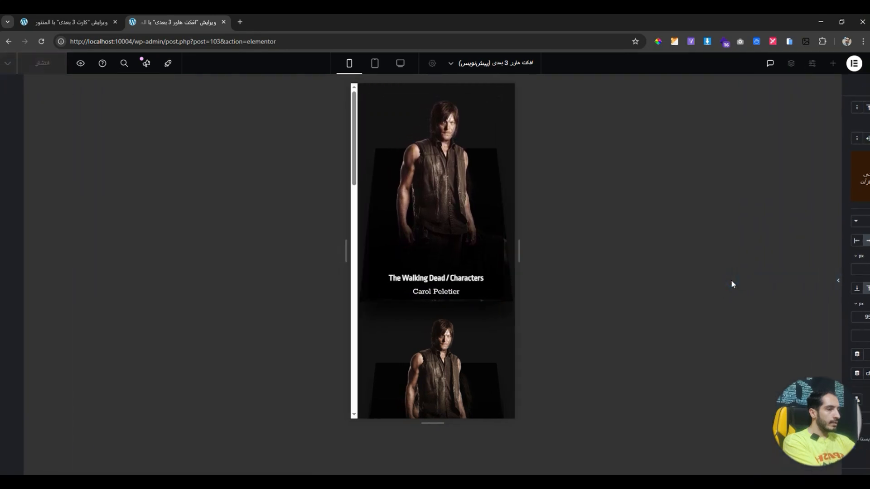
pyautogui.click(867, 282)
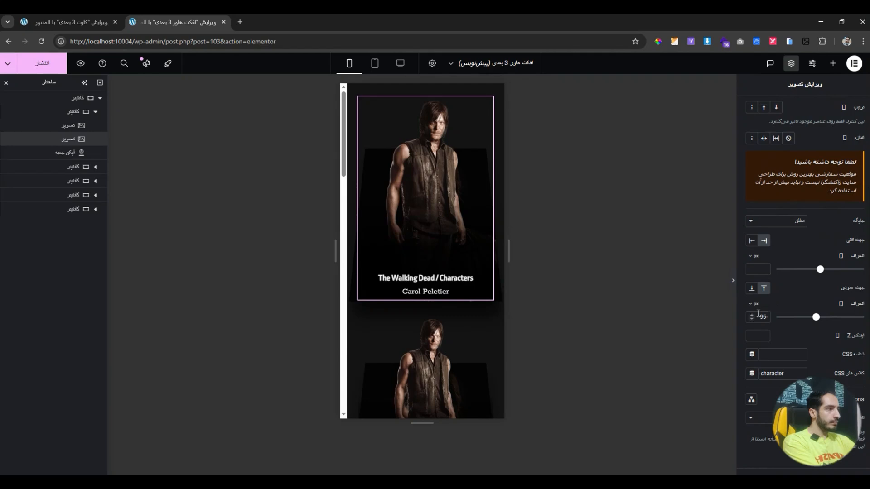
pyautogui.click(753, 317)
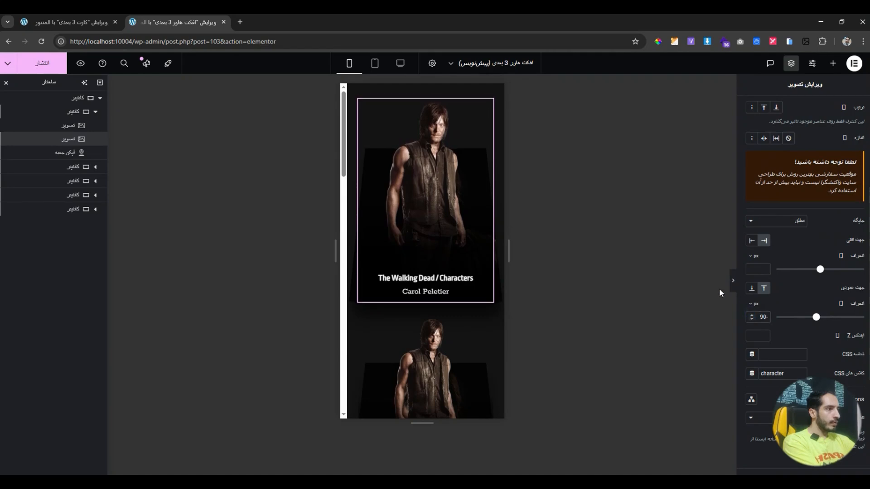
pyautogui.click(731, 281)
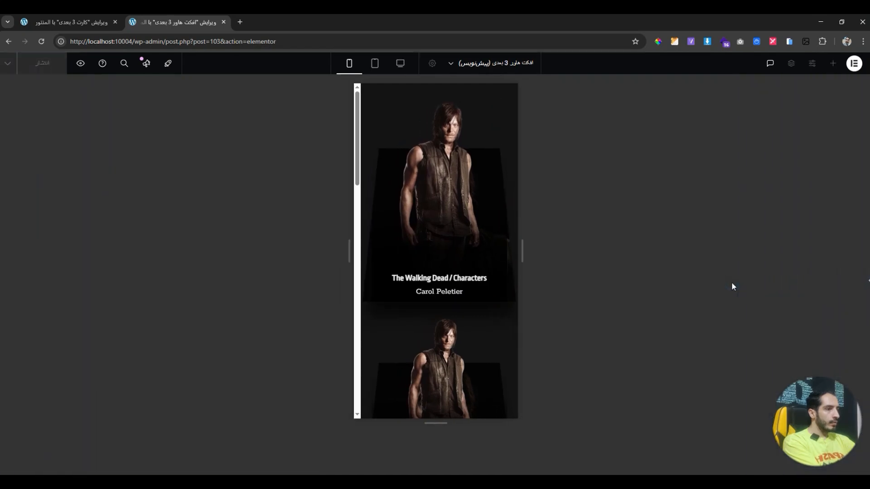
pyautogui.click(866, 280)
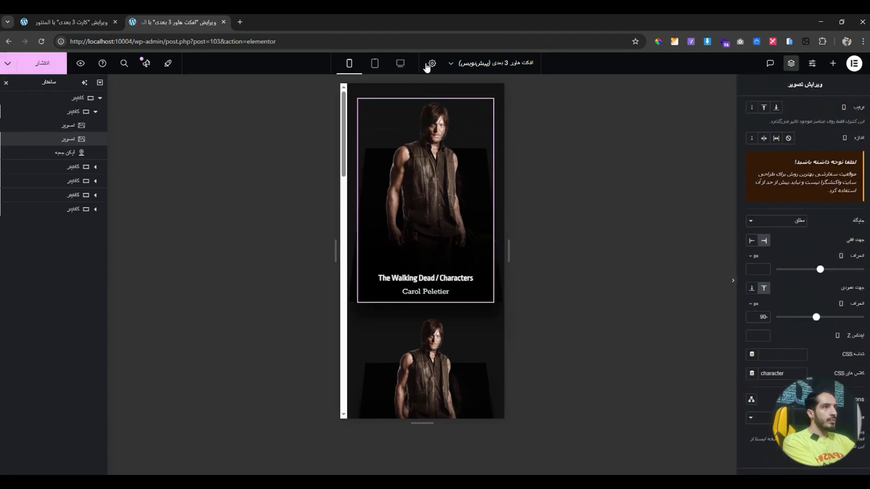
# Change the page body's background colour to near-white in the page settings and check the card in the clean preview.
pyautogui.click(431, 64)
pyautogui.click(796, 113)
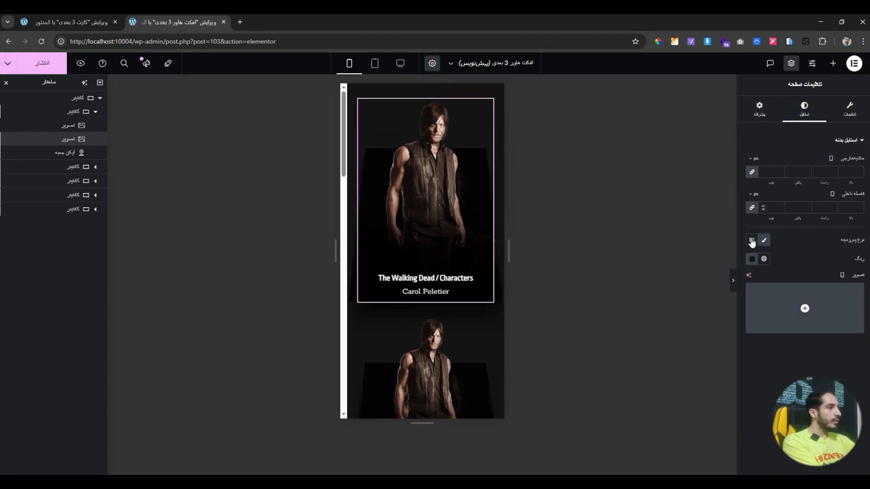
pyautogui.click(750, 262)
pyautogui.click(711, 309)
pyautogui.click(729, 251)
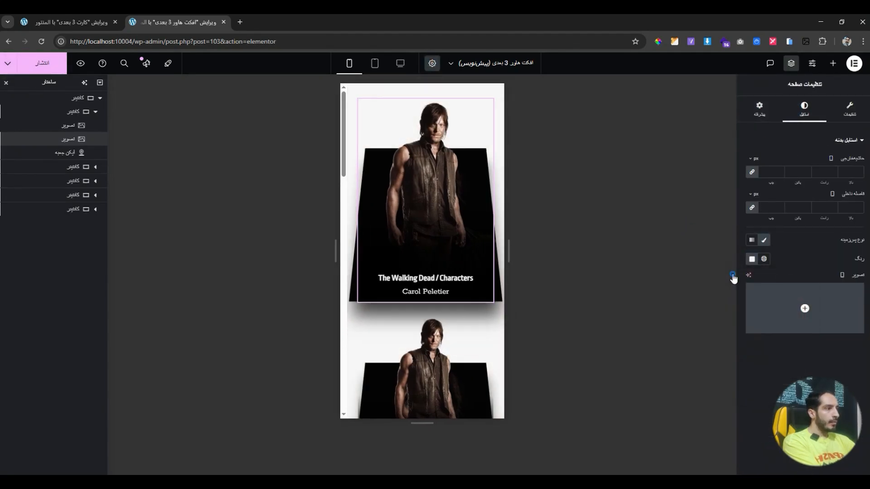
pyautogui.click(732, 274)
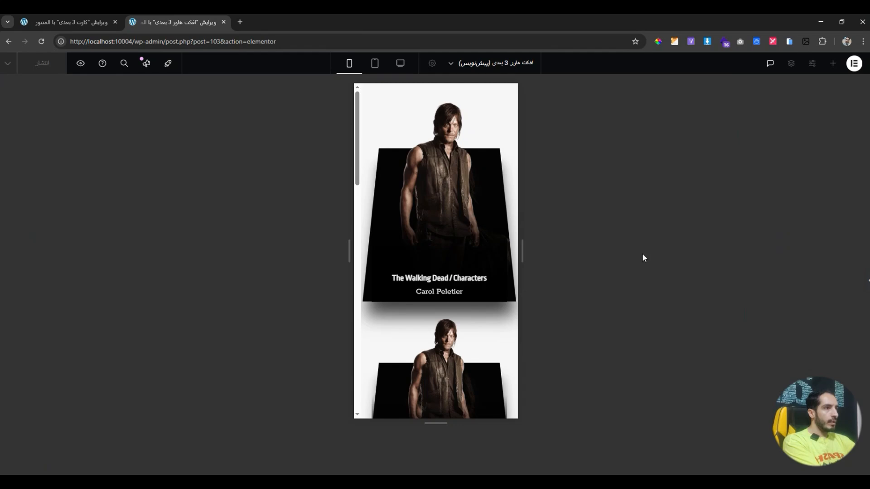
pyautogui.moveTo(526, 246)
pyautogui.mouseDown()
pyautogui.moveTo(651, 247)
pyautogui.moveTo(526, 260)
pyautogui.mouseUp()
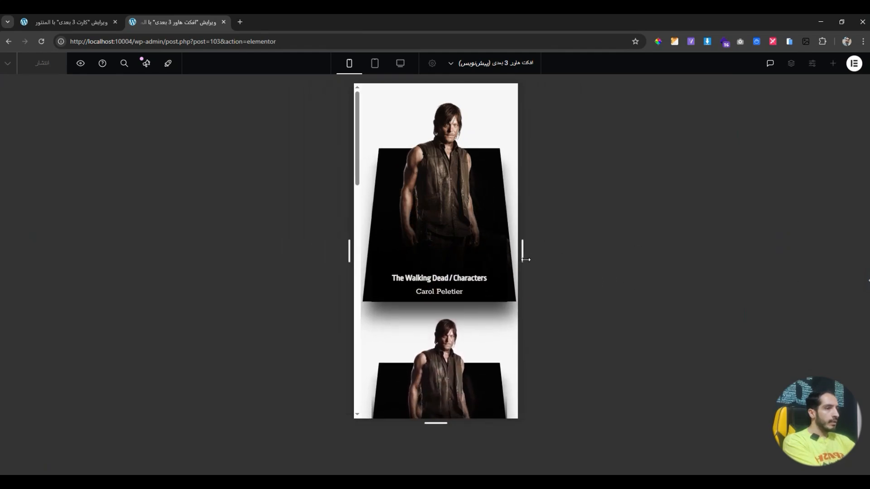
pyautogui.click(868, 280)
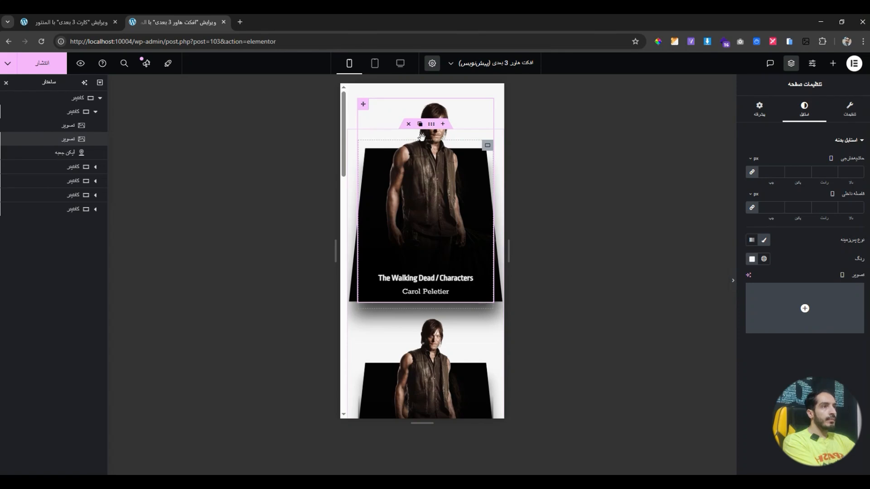
# Set the parent container's mobile width to 320 px after trying 350 px, testing it with the mobile preview widened.
pyautogui.click(432, 128)
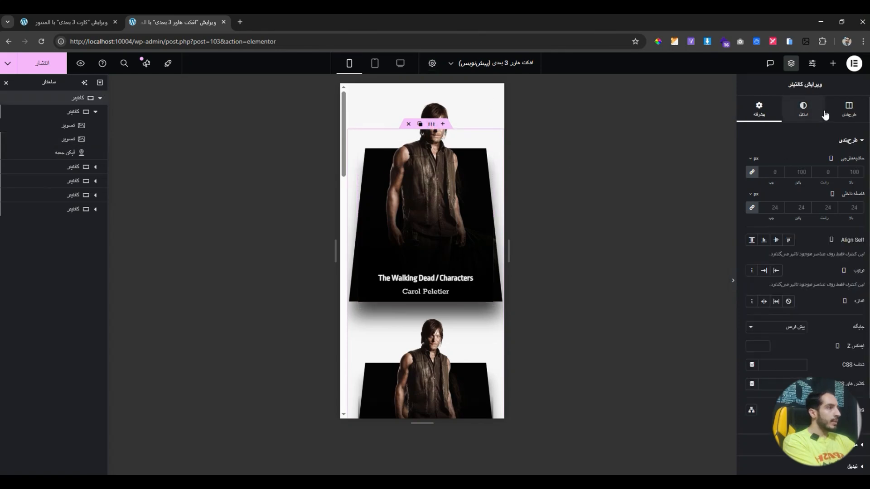
pyautogui.click(807, 111)
pyautogui.click(838, 114)
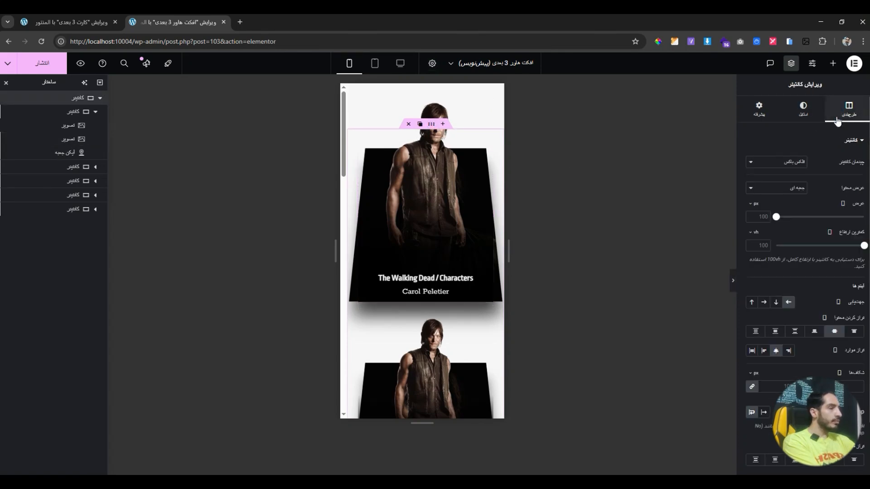
pyautogui.click(765, 217)
pyautogui.write('350')
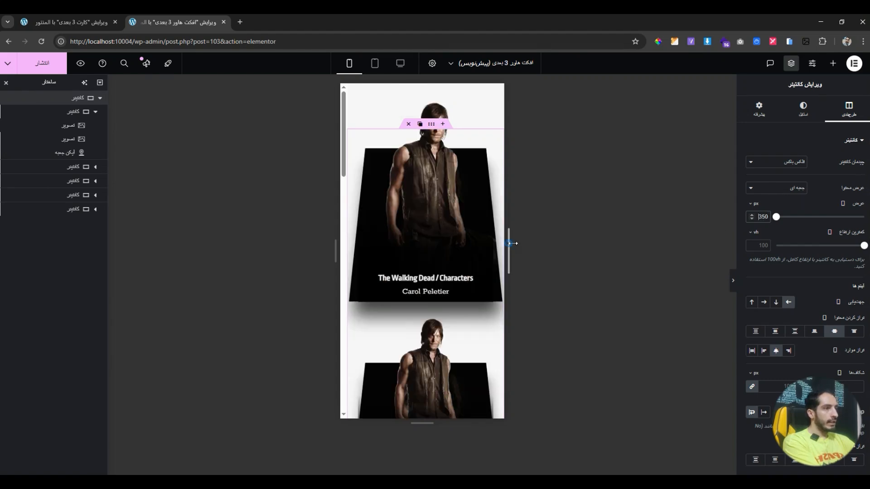
pyautogui.moveTo(512, 243); pyautogui.dragTo(580, 262)
pyautogui.click(455, 218)
pyautogui.doubleClick(763, 216)
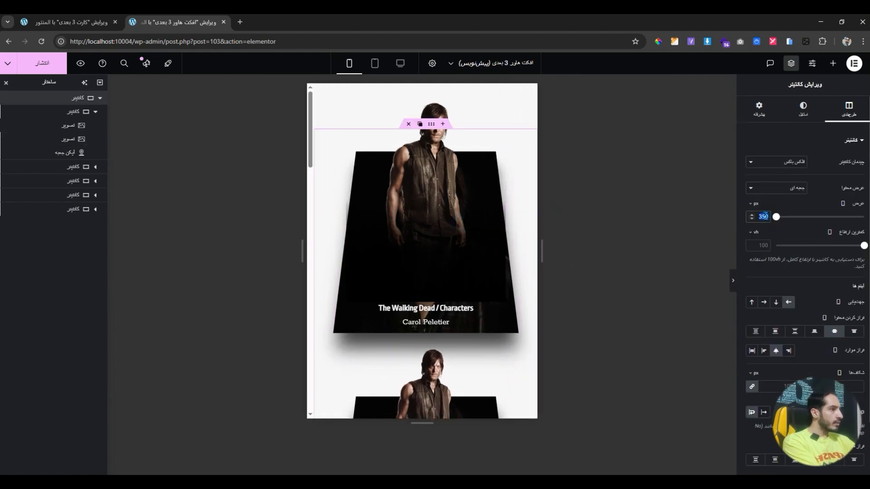
pyautogui.write('320')
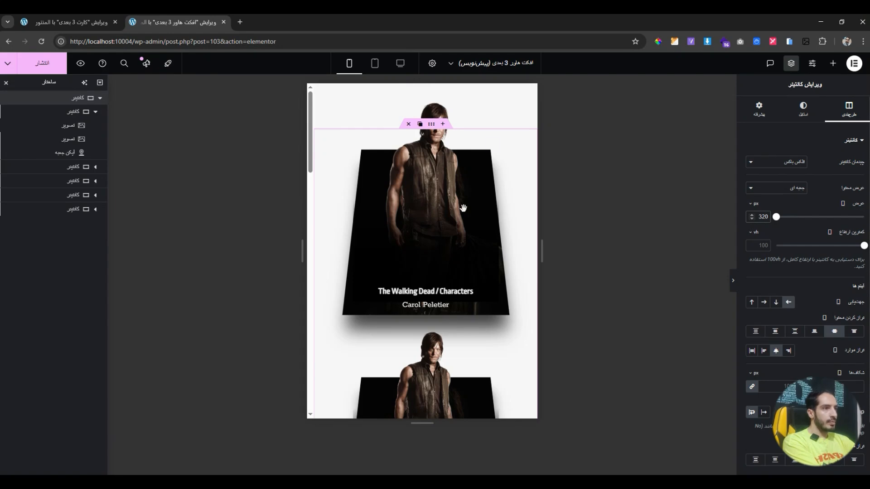
pyautogui.moveTo(533, 260)
pyautogui.mouseDown()
pyautogui.moveTo(501, 249)
pyautogui.moveTo(531, 251)
pyautogui.mouseUp()
# Try a vertical offset of -116 px and a width of 185 px on the first card's character image.
pyautogui.click(441, 213)
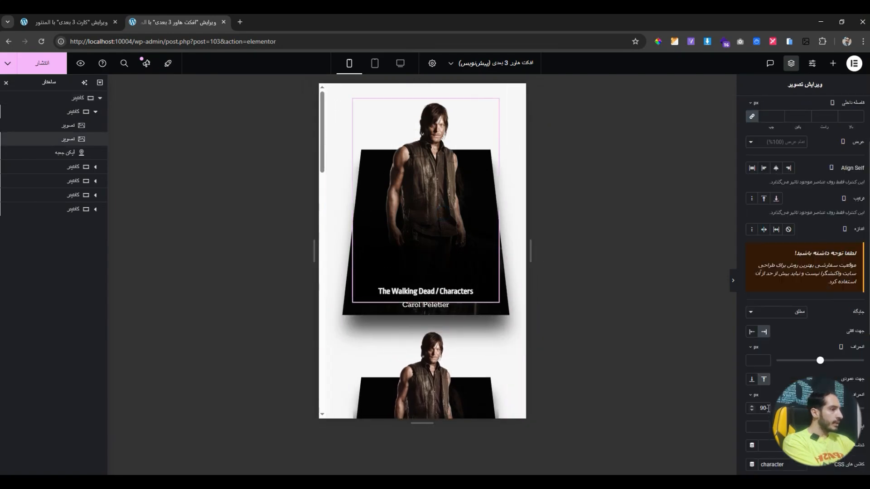
pyautogui.write('116-')
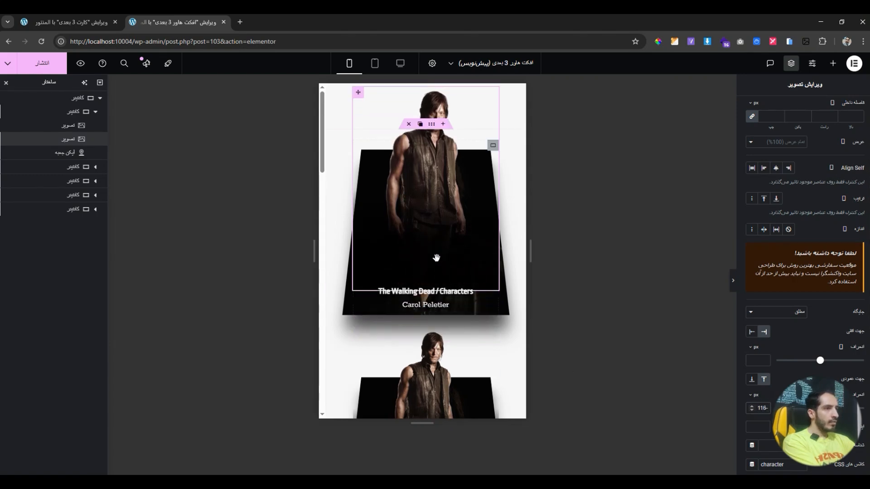
pyautogui.scroll(5, 783, 127)
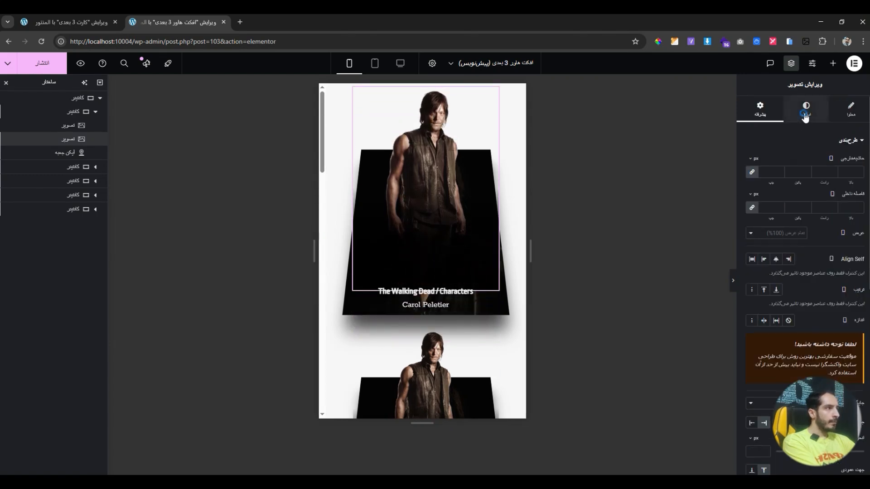
pyautogui.click(806, 108)
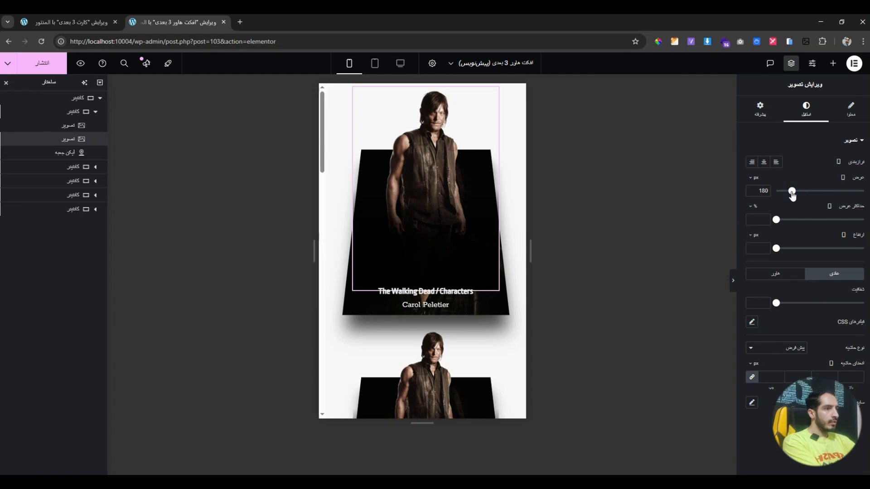
pyautogui.moveTo(792, 193); pyautogui.dragTo(793, 197)
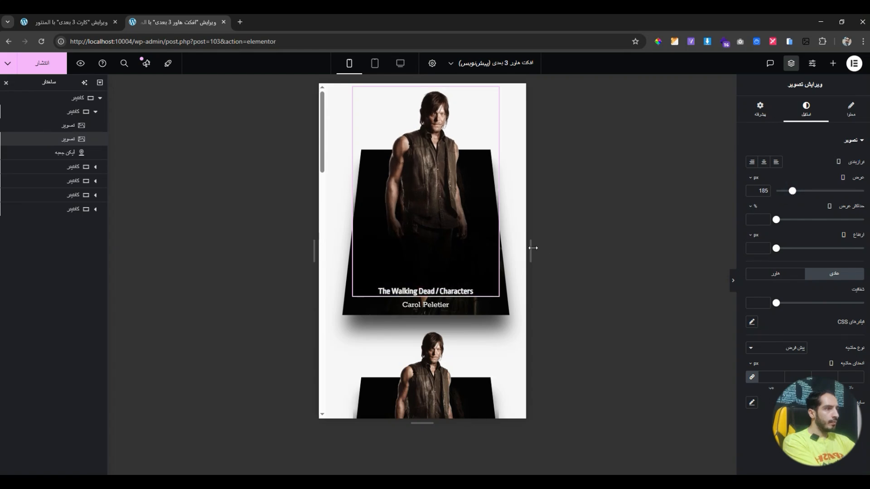
# Set the first card's character image vertical offset to -78 px and check it at narrow and wide mobile preview widths.
pyautogui.moveTo(533, 248); pyautogui.dragTo(485, 295)
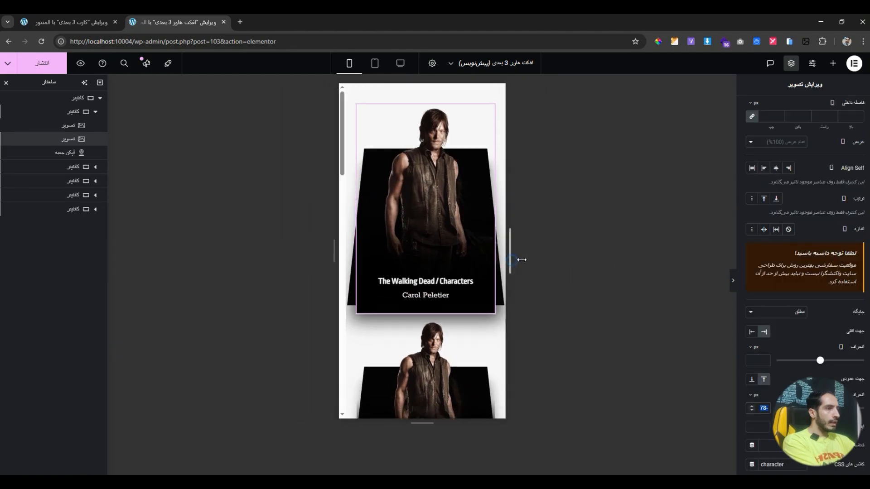
pyautogui.moveTo(520, 260); pyautogui.dragTo(603, 258)
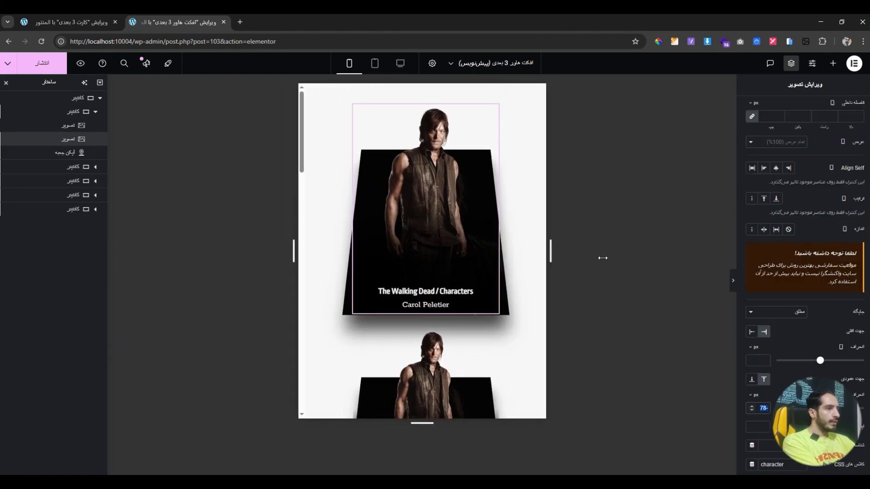
pyautogui.click(732, 280)
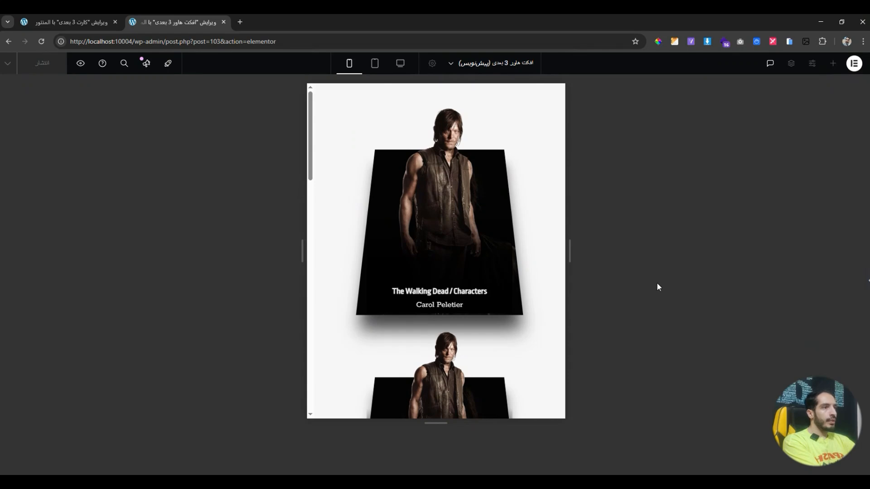
pyautogui.moveTo(561, 263); pyautogui.dragTo(456, 259)
# Reduce the first card's character image width to 169 px and check it with the mobile preview slightly widened.
pyautogui.click(431, 139)
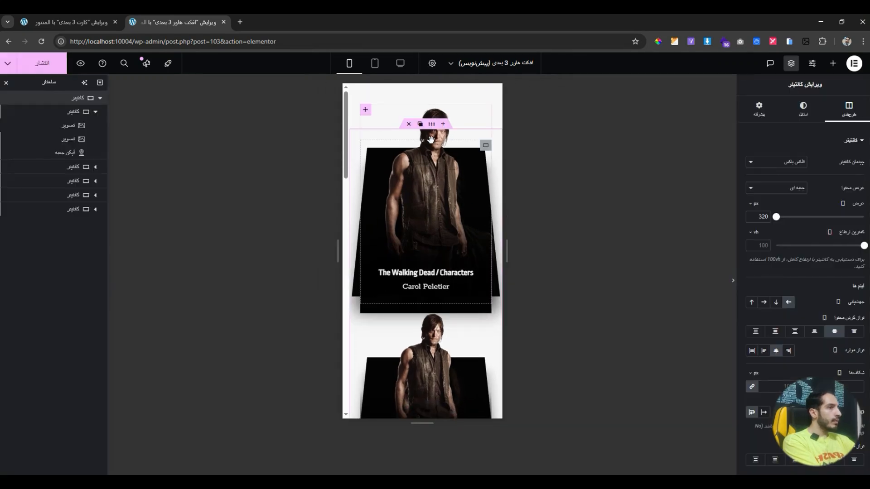
pyautogui.click(435, 187)
pyautogui.click(805, 109)
pyautogui.moveTo(793, 196); pyautogui.dragTo(793, 195)
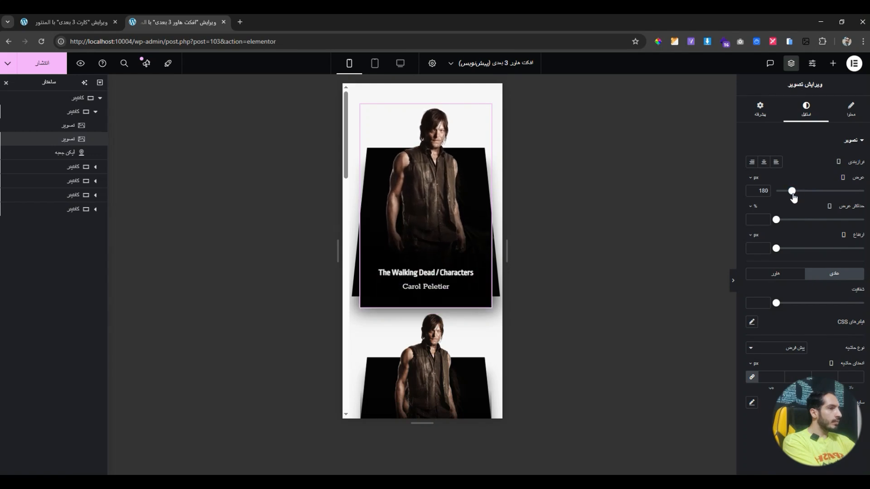
pyautogui.click(752, 193)
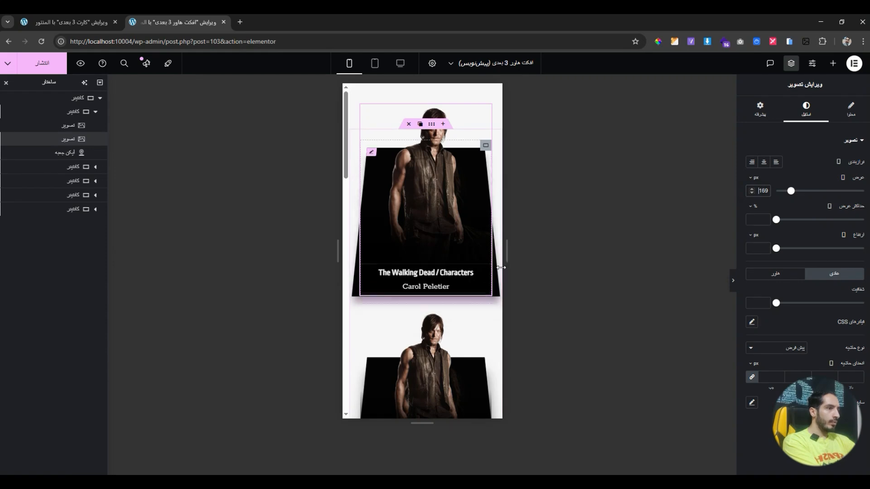
pyautogui.moveTo(507, 251); pyautogui.dragTo(520, 263)
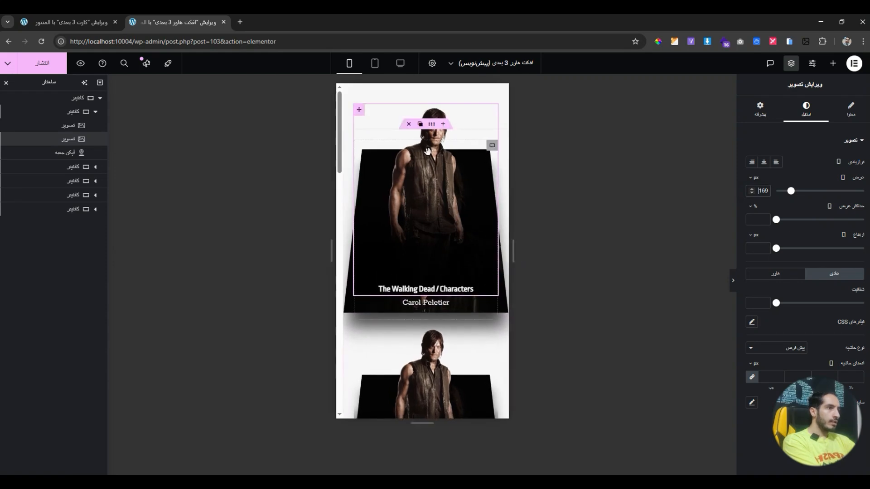
# Set the parent container's mobile width to 300 px and check it with the mobile preview slightly narrowed.
pyautogui.click(434, 131)
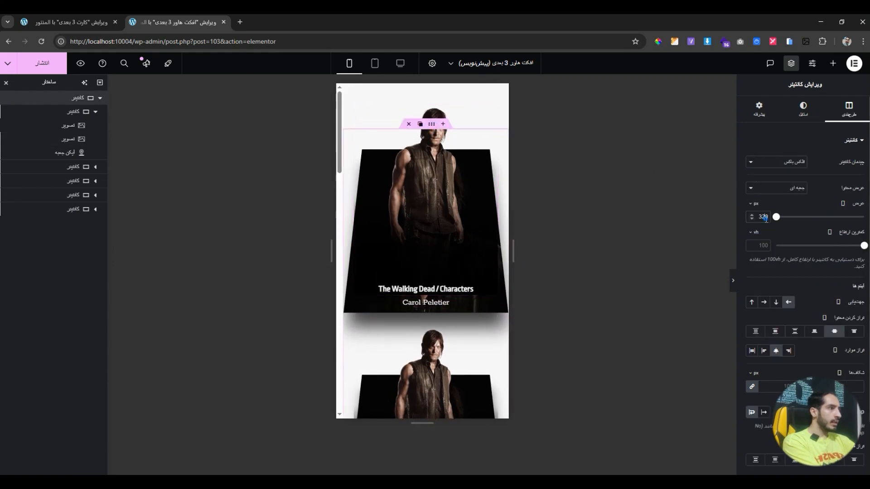
pyautogui.write('300')
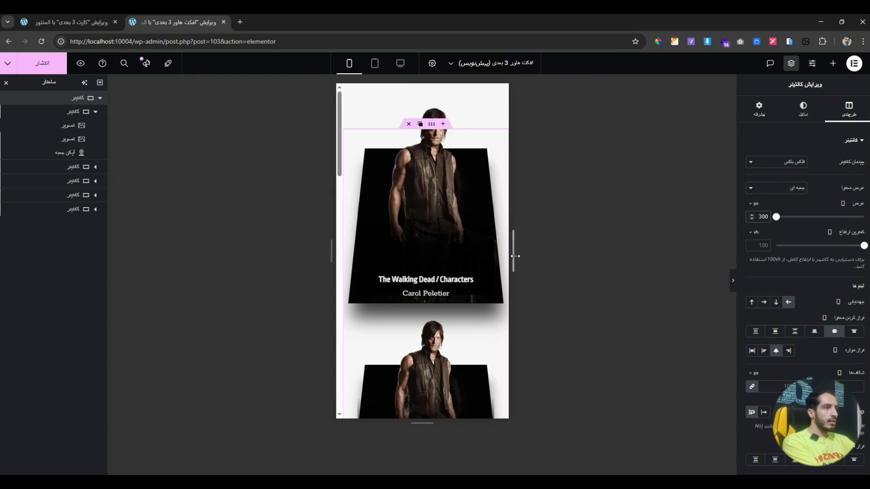
pyautogui.moveTo(515, 256)
pyautogui.mouseDown()
pyautogui.moveTo(546, 252)
pyautogui.moveTo(477, 265)
pyautogui.moveTo(510, 266)
pyautogui.mouseUp()
# Set the first card's character image vertical offset to -61 px on mobile and check the cards in the full-width editor preview.
pyautogui.click(449, 230)
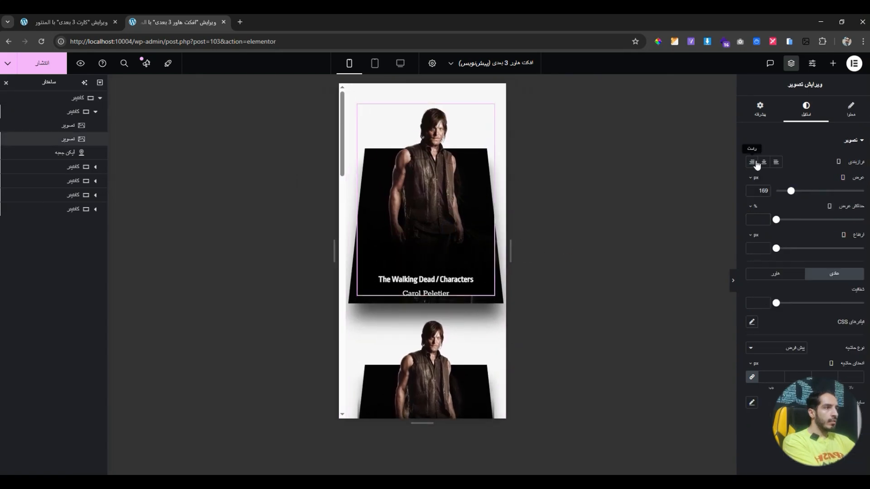
pyautogui.click(760, 111)
pyautogui.scroll(-2, 791, 318)
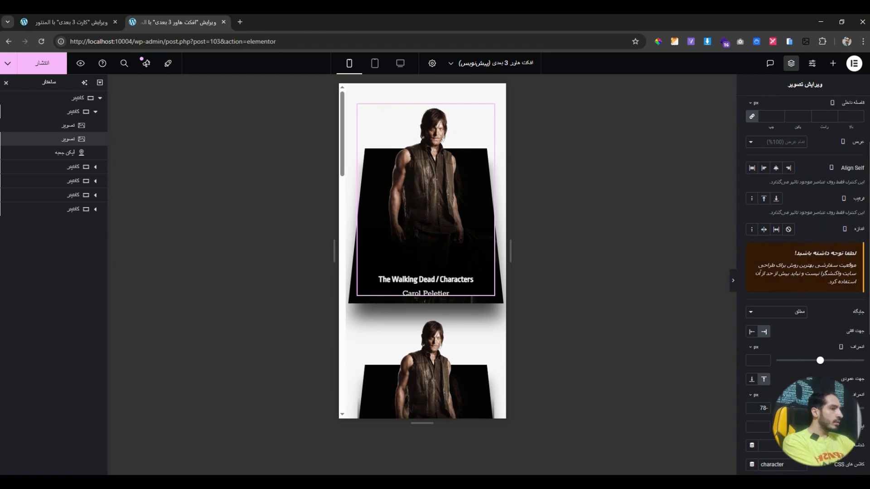
pyautogui.moveTo(817, 408); pyautogui.dragTo(818, 409)
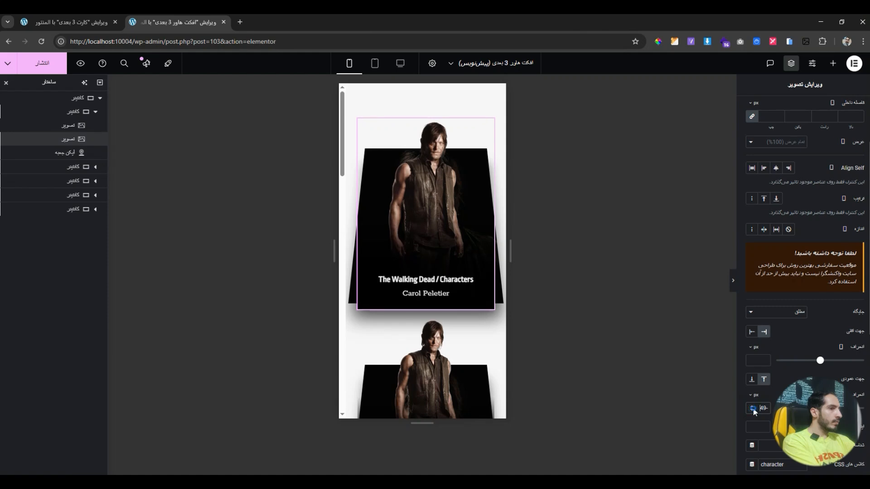
pyautogui.scroll(-8, 753, 408)
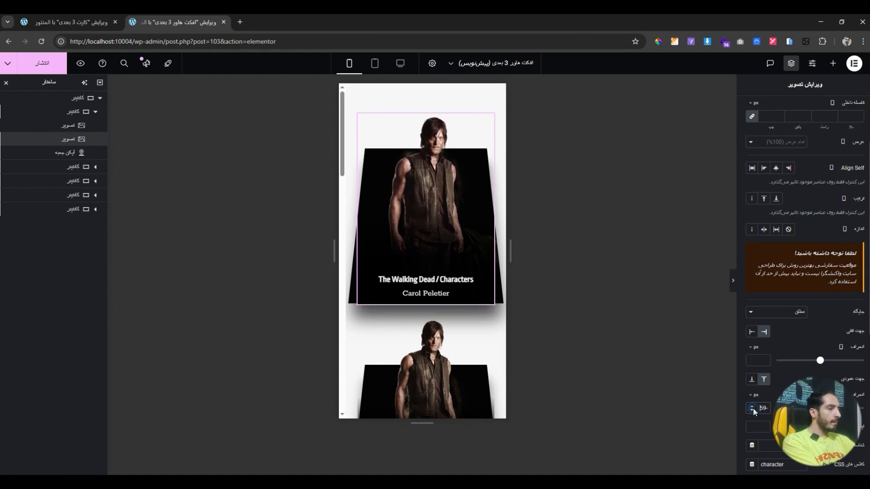
pyautogui.click(732, 280)
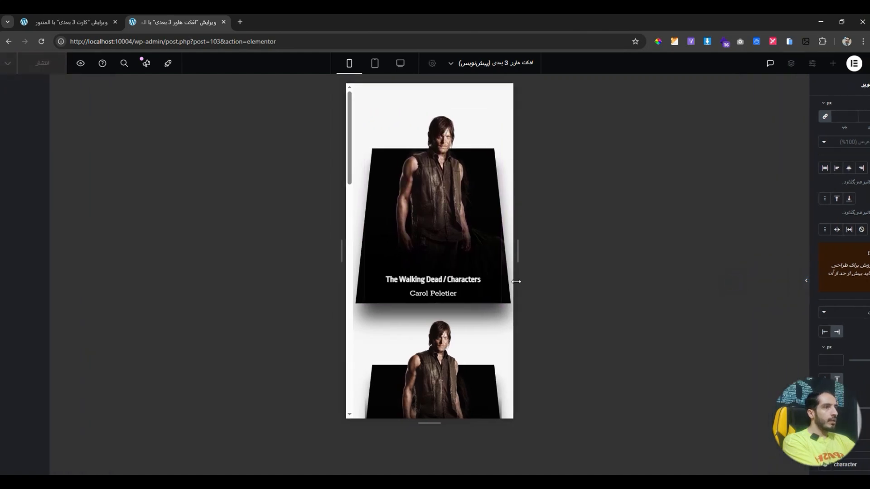
pyautogui.moveTo(525, 255); pyautogui.dragTo(525, 288)
pyautogui.scroll(-6, 464, 279)
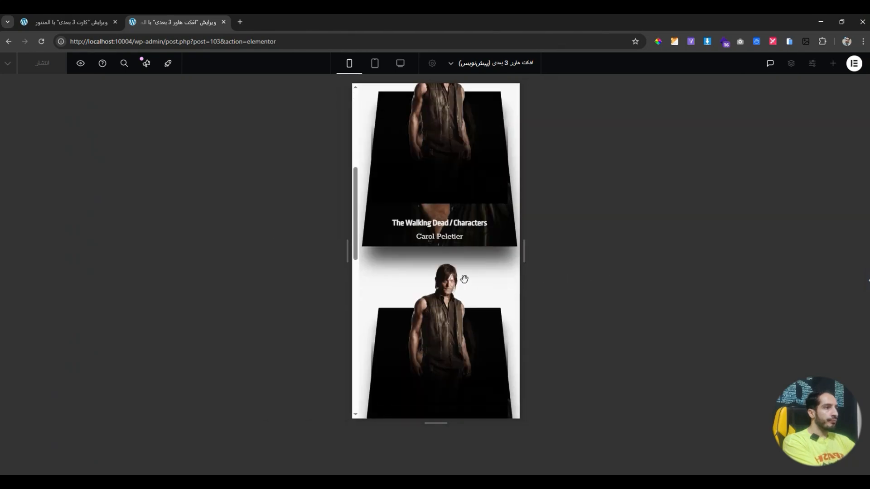
pyautogui.scroll(4, 464, 279)
pyautogui.click(868, 281)
pyautogui.scroll(2, 422, 274)
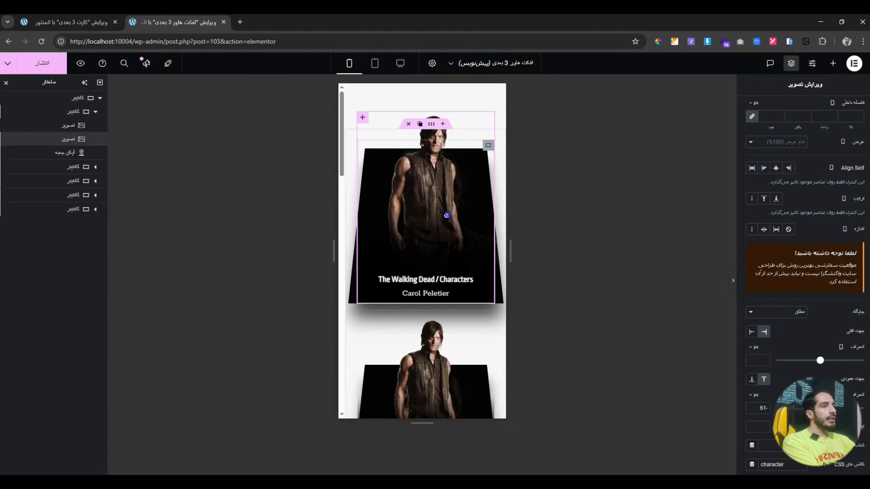
# Copy the first card's character image and paste its style onto the character images of the other four cards.
pyautogui.rightClick(444, 212)
pyautogui.click(430, 259)
pyautogui.scroll(-2, 427, 251)
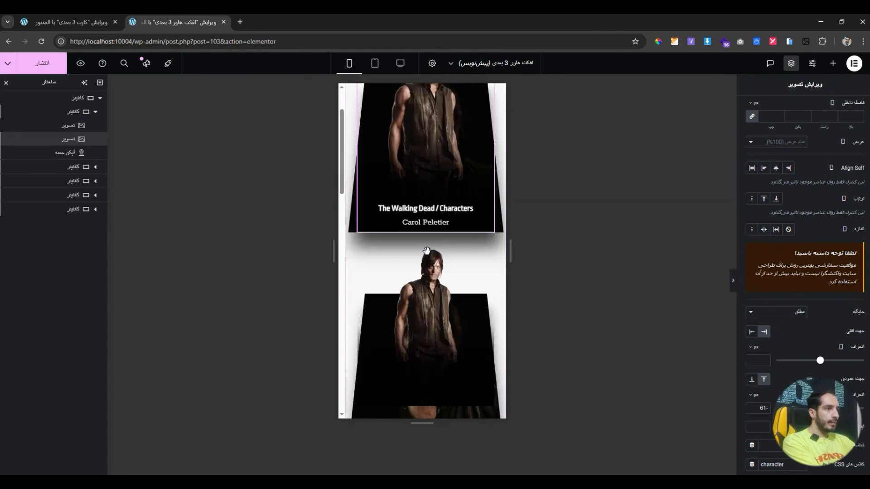
pyautogui.rightClick(423, 306)
pyautogui.click(399, 350)
pyautogui.scroll(-4, 398, 343)
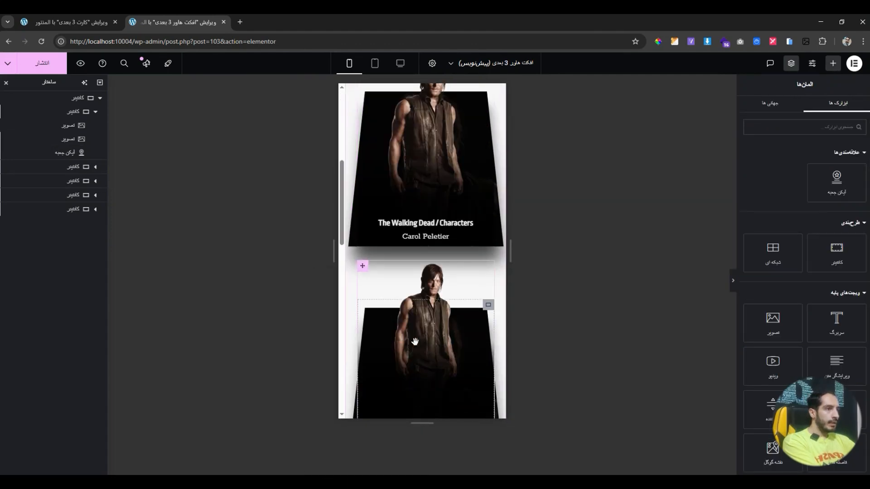
pyautogui.rightClick(414, 344)
pyautogui.click(399, 349)
pyautogui.scroll(2, 400, 338)
pyautogui.scroll(-1, 401, 338)
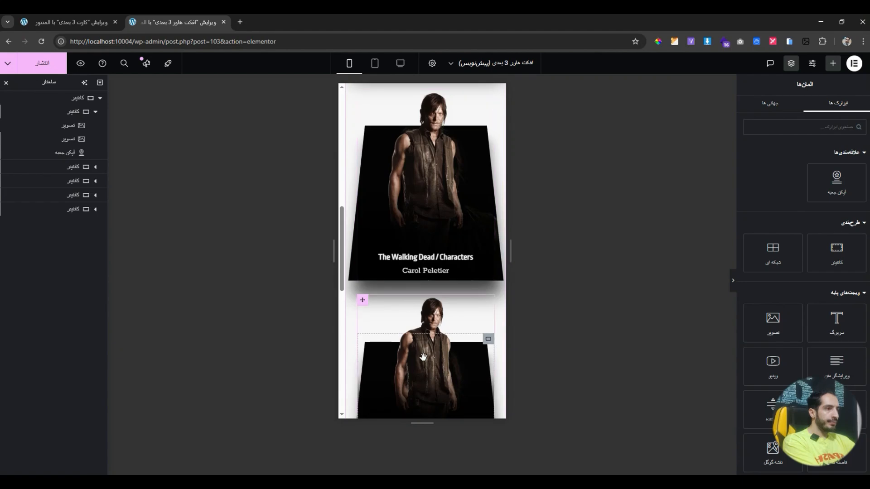
pyautogui.rightClick(422, 317)
pyautogui.click(404, 353)
pyautogui.scroll(-3, 431, 330)
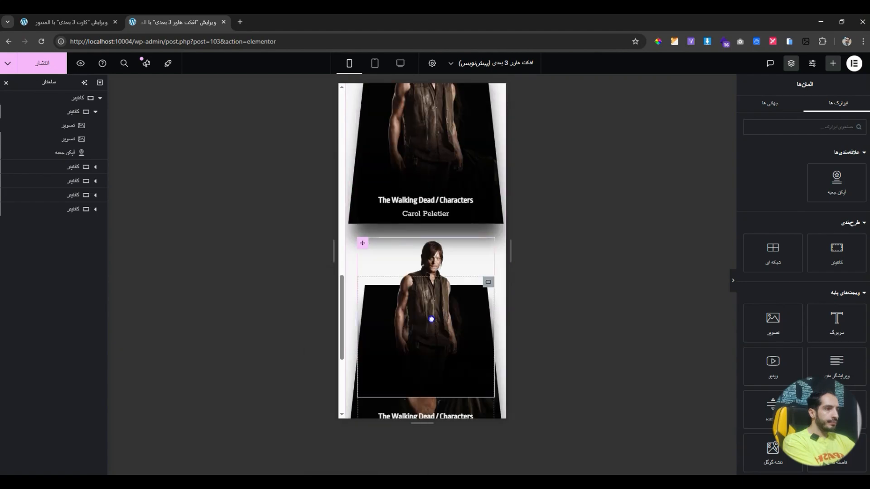
pyautogui.rightClick(431, 319)
pyautogui.click(409, 355)
pyautogui.scroll(-5, 414, 348)
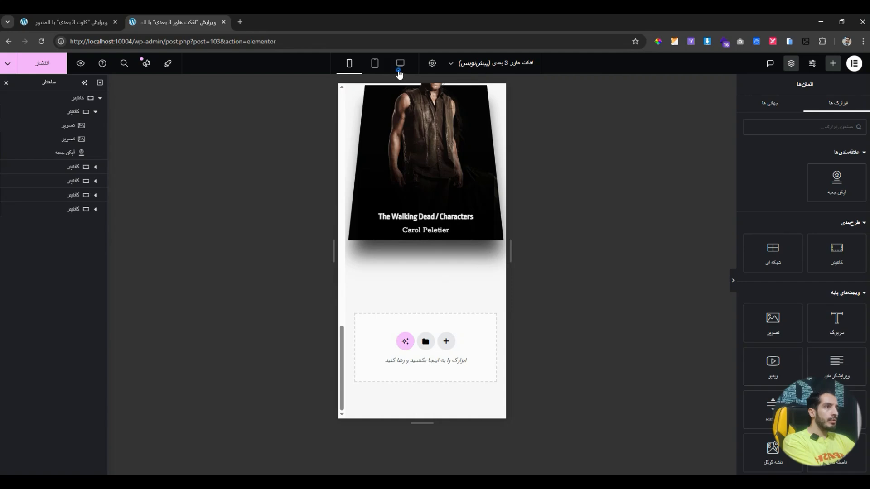
# Switch to the desktop view and examine the row of five cards at full editor width.
pyautogui.click(399, 71)
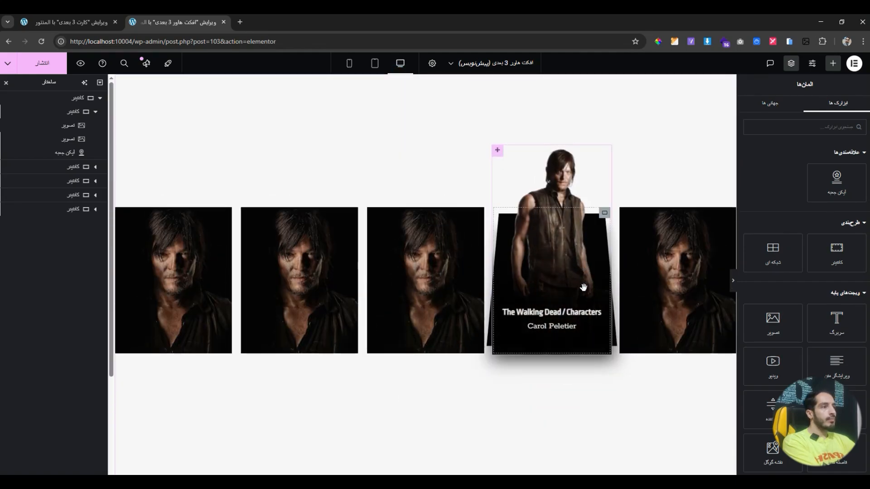
pyautogui.click(732, 281)
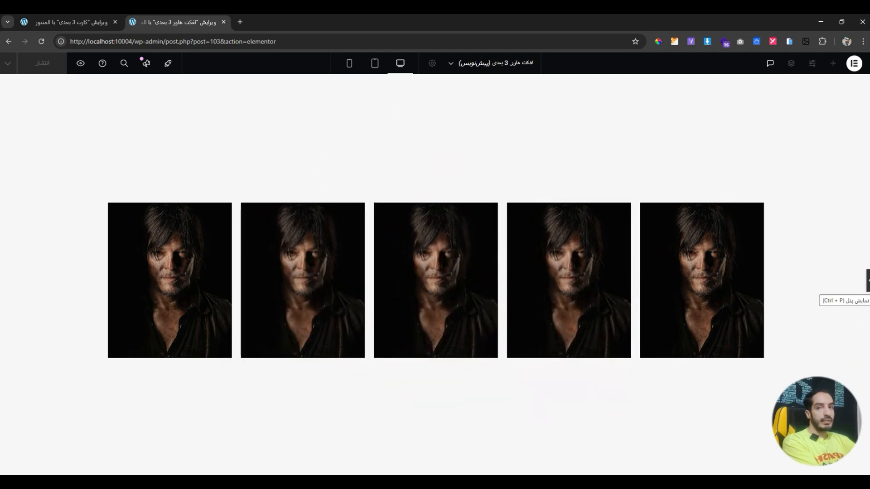
pyautogui.click(867, 280)
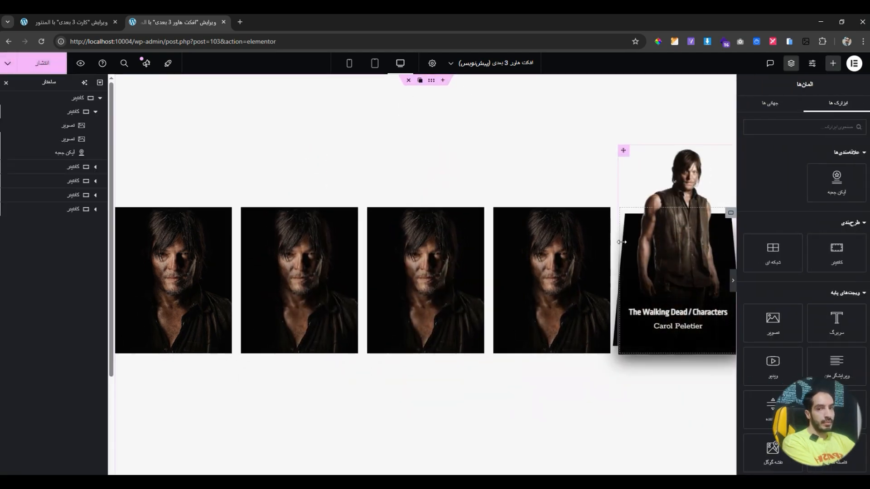
# Set the page's body background colour to near-black #131212 and check the cards against it at full editor width.
pyautogui.click(432, 64)
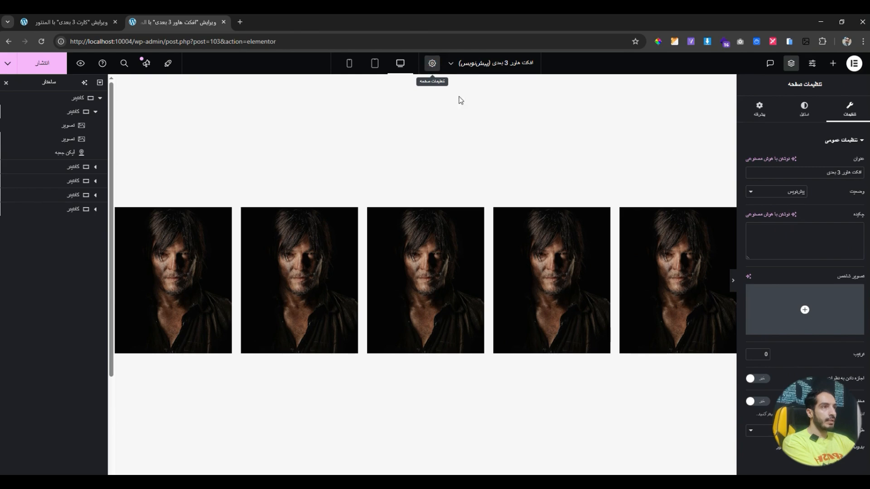
pyautogui.click(792, 122)
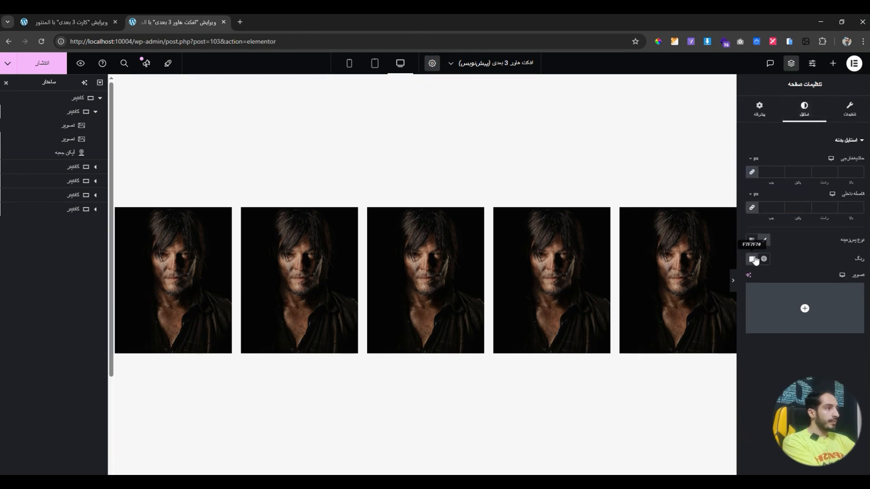
pyautogui.click(753, 260)
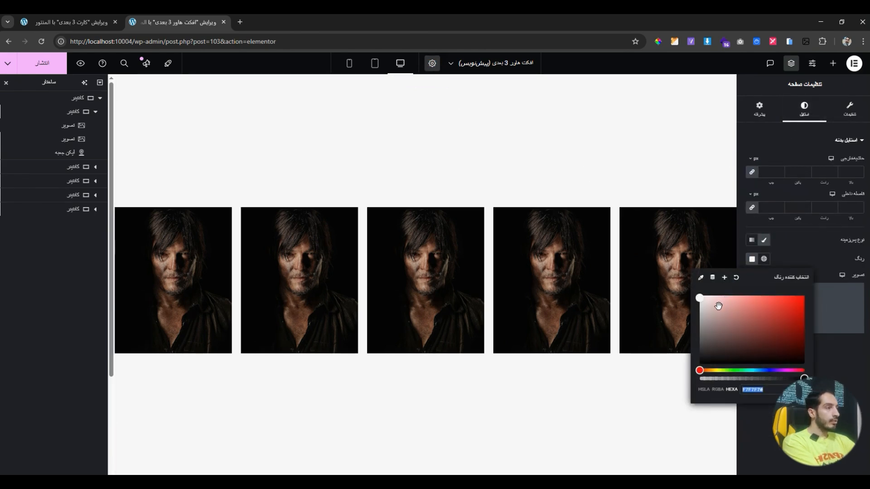
pyautogui.moveTo(720, 303); pyautogui.dragTo(702, 357)
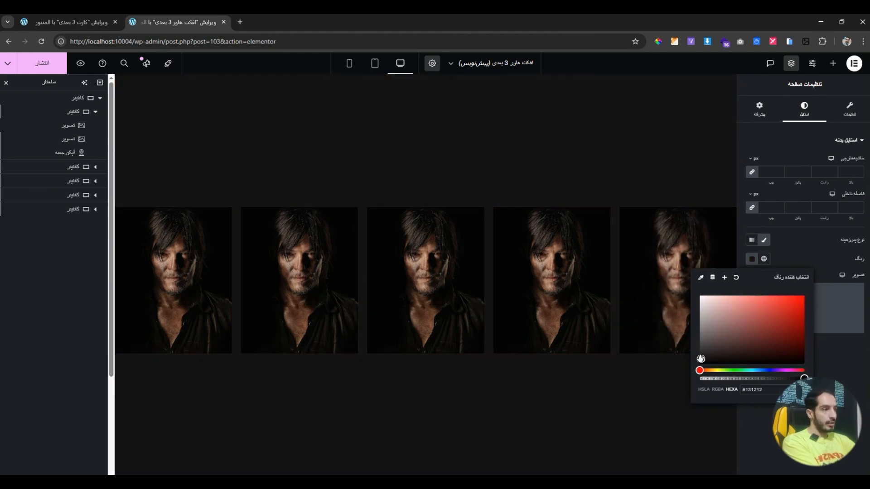
pyautogui.click(783, 256)
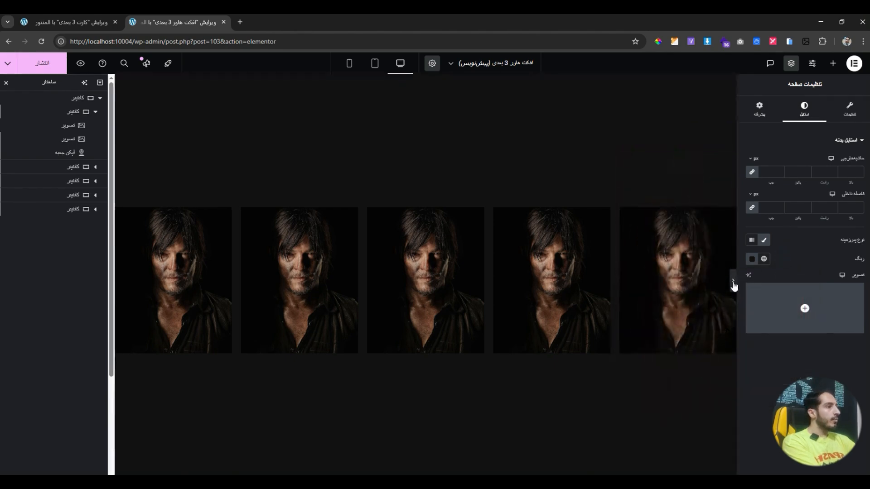
pyautogui.click(734, 283)
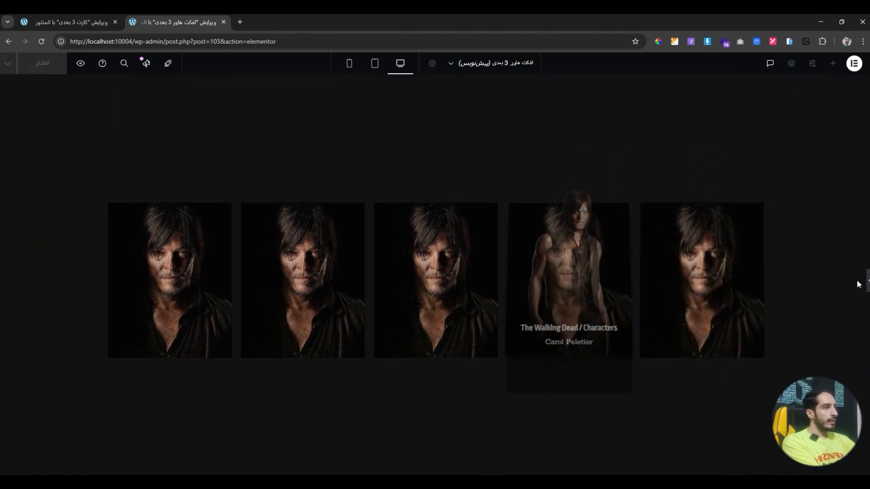
pyautogui.click(867, 281)
# Replace the second card's character image with Untitled-12345.webp from the media library.
pyautogui.click(530, 277)
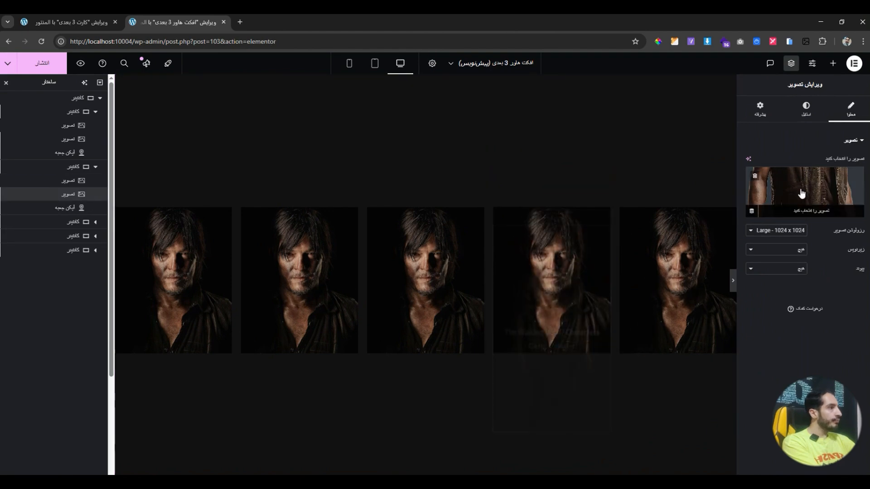
pyautogui.click(802, 193)
pyautogui.click(392, 194)
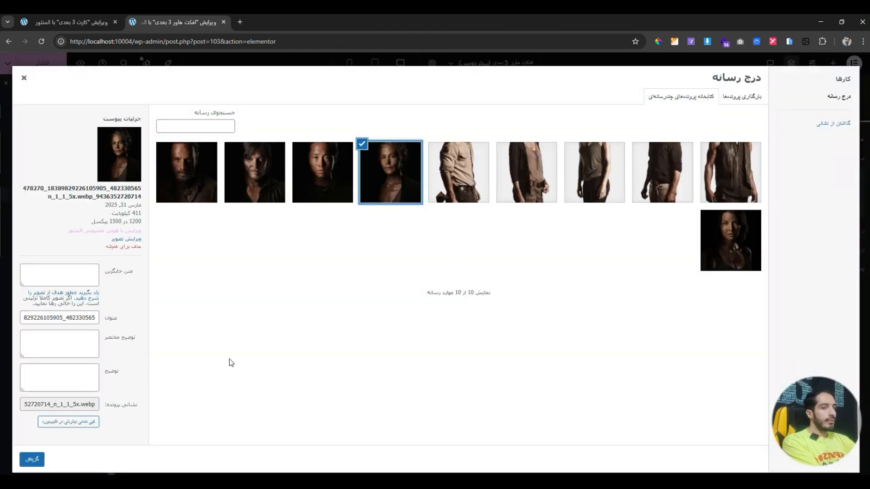
pyautogui.click(533, 191)
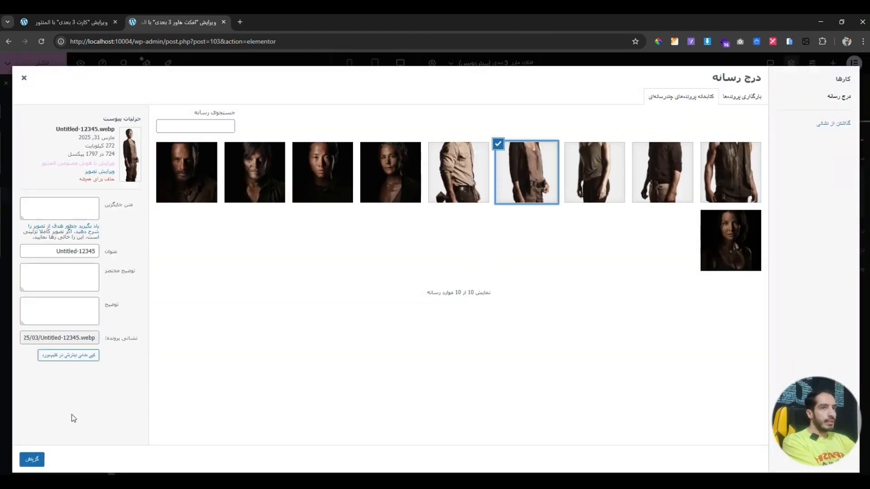
pyautogui.click(32, 460)
# Replace the second card's cover image with the dark portrait of the short-haired woman, after trying Untitled-12345.webp.
pyautogui.click(68, 181)
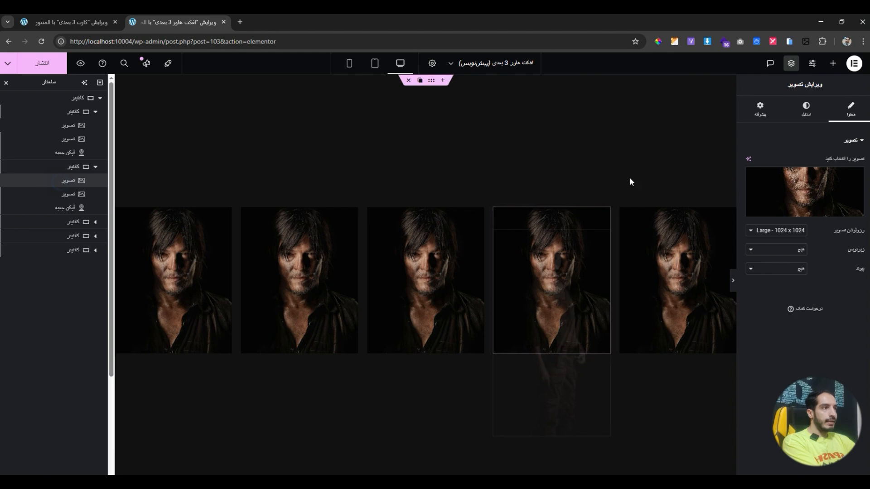
pyautogui.click(805, 190)
pyautogui.click(542, 184)
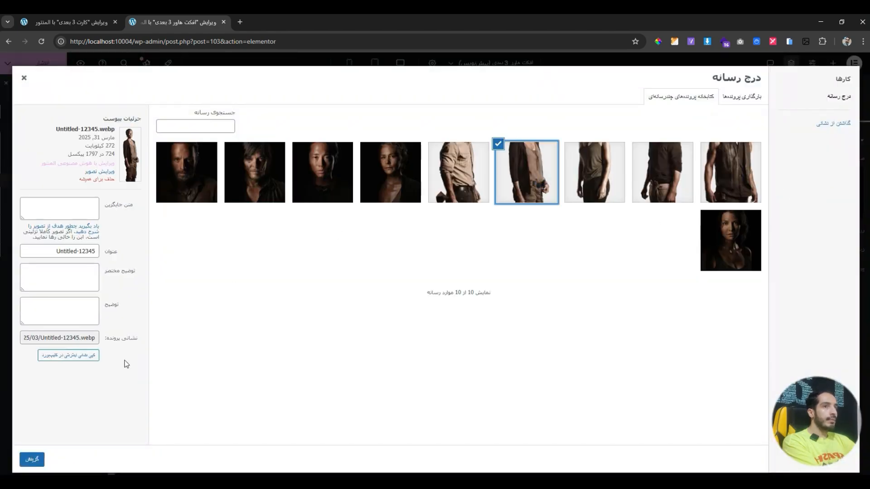
pyautogui.click(31, 463)
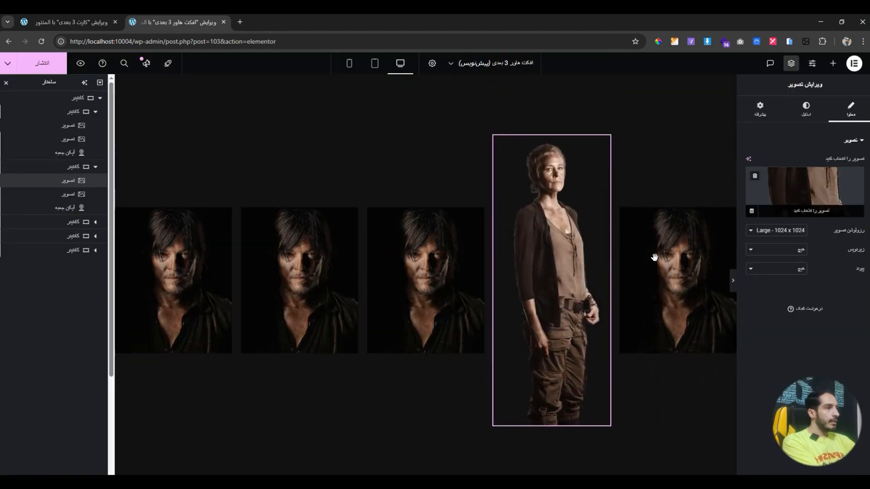
pyautogui.click(788, 193)
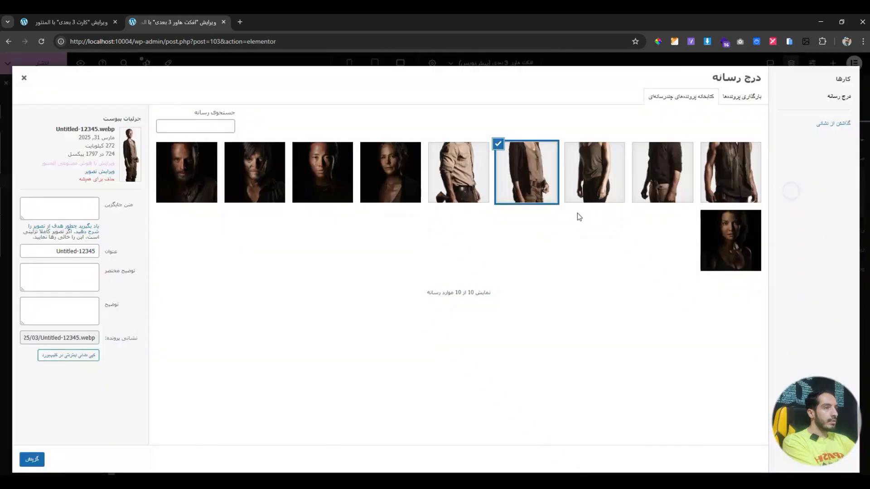
pyautogui.click(377, 184)
pyautogui.click(32, 460)
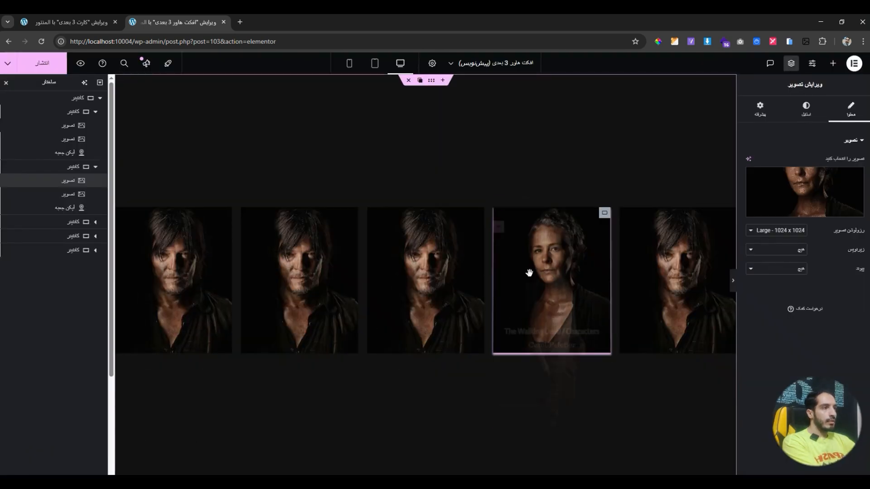
# Replace the third card's character image with Untitled-1234.webp from the media library.
pyautogui.click(444, 270)
pyautogui.click(765, 206)
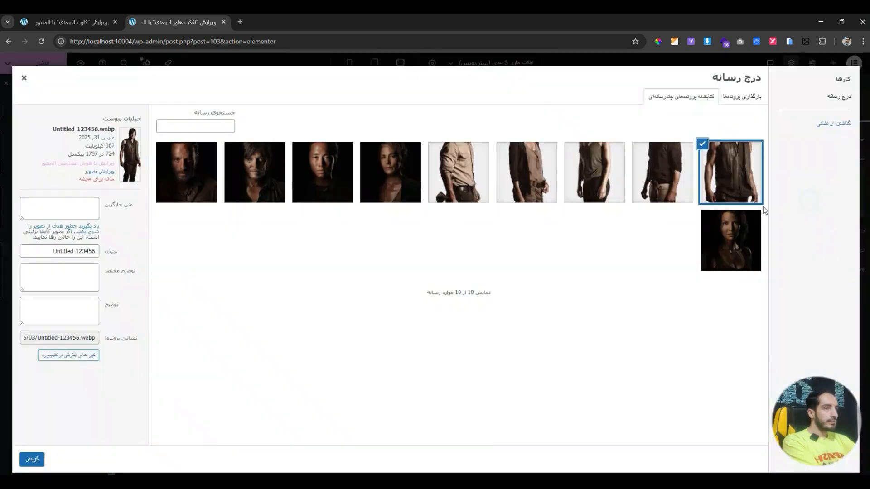
pyautogui.click(450, 180)
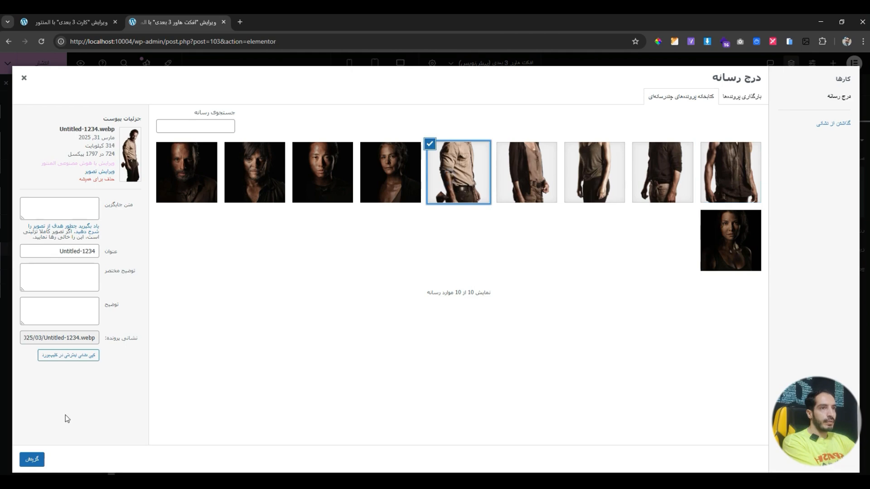
pyautogui.click(31, 460)
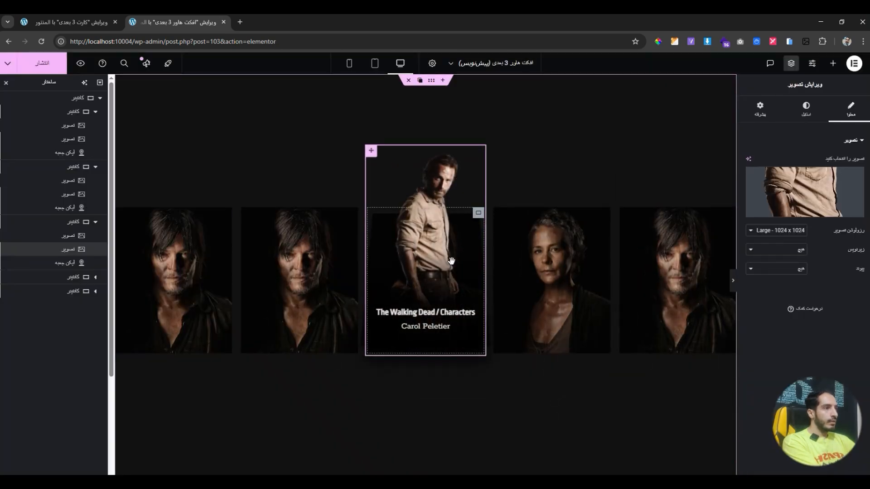
# Replace the third card's cover image with image_23_1_5x.webp from the media library.
pyautogui.click(82, 239)
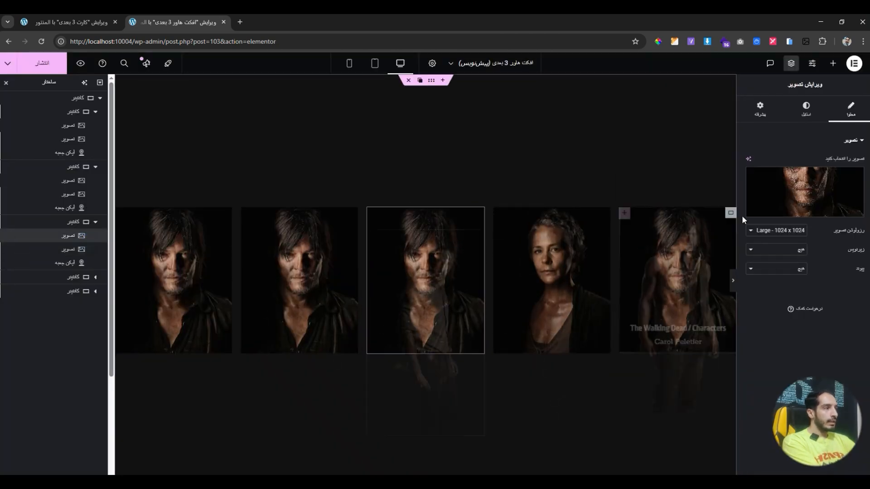
pyautogui.click(799, 199)
pyautogui.click(189, 180)
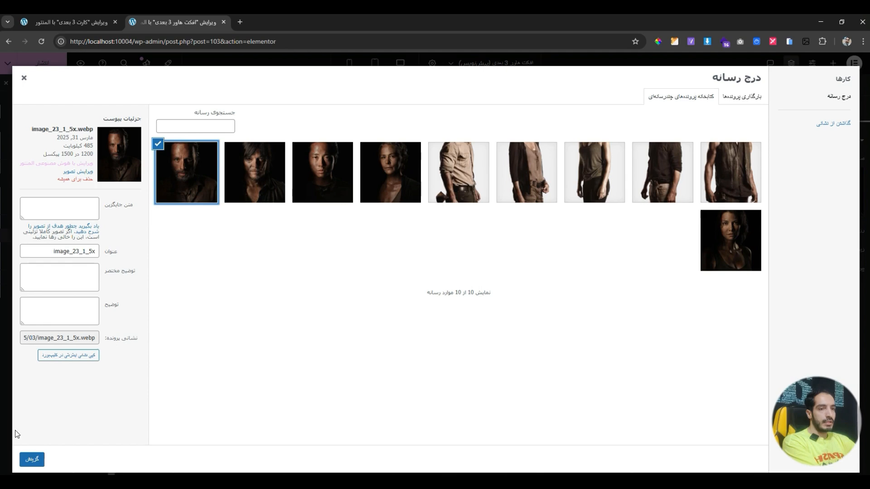
pyautogui.click(30, 459)
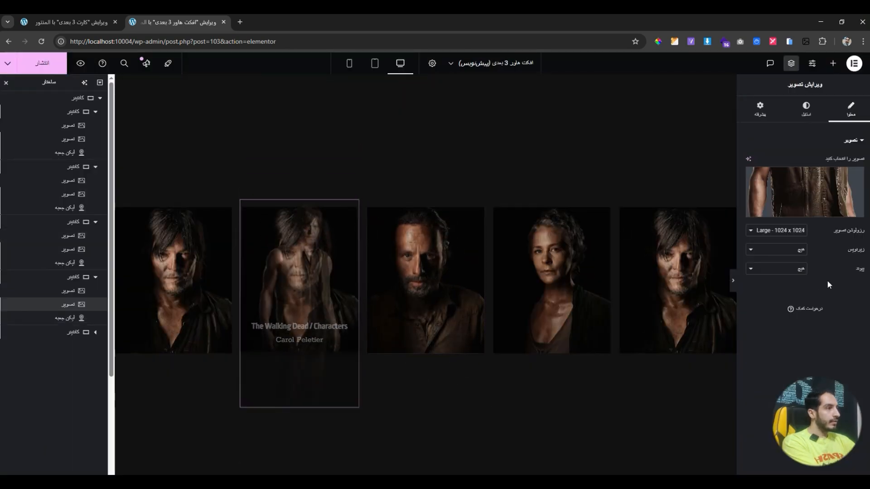
# Try the dark portrait of the short-haired man in black as the fourth card's character image.
pyautogui.click(831, 183)
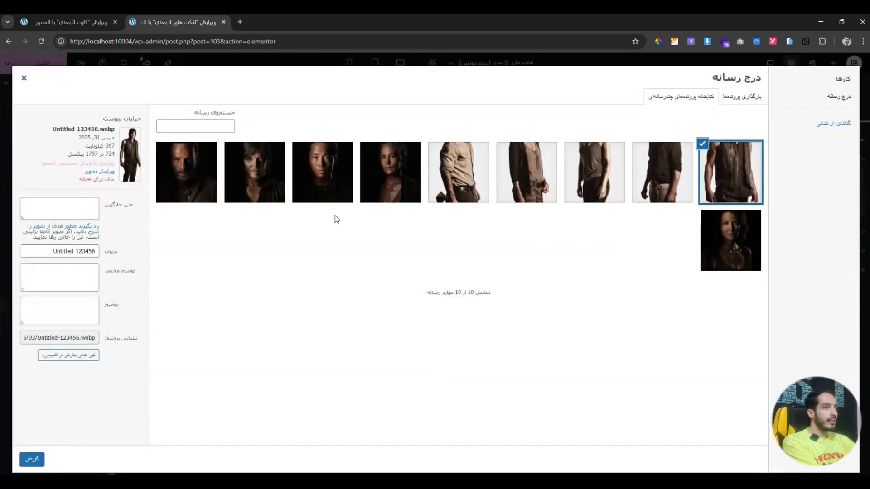
pyautogui.click(312, 177)
pyautogui.click(32, 462)
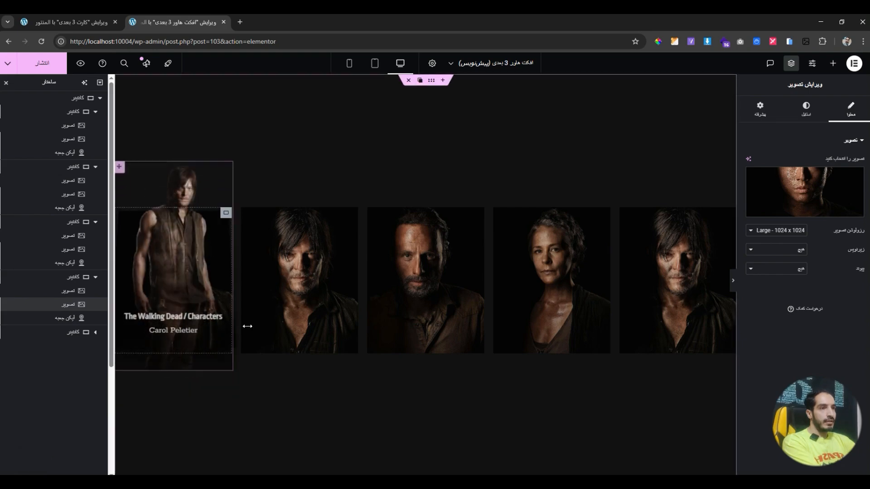
# Replace the fourth card's cover image with the dark portrait of the short-haired man in black.
pyautogui.click(86, 294)
pyautogui.moveTo(321, 287)
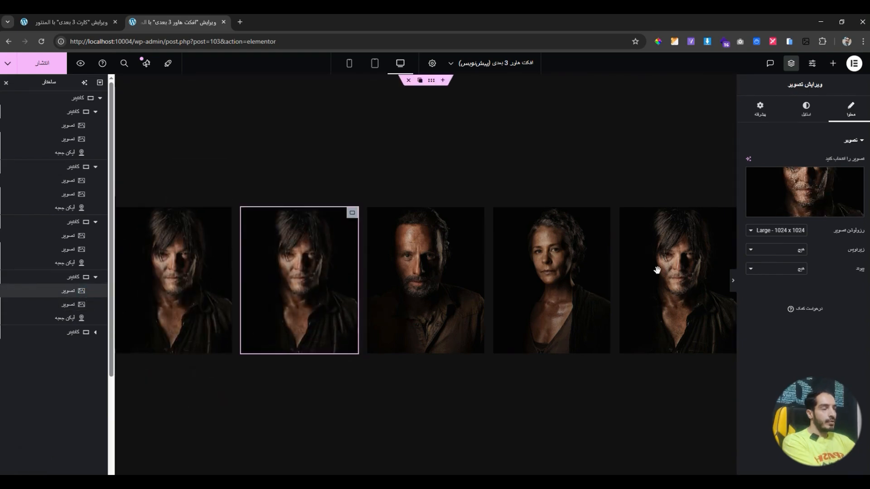
pyautogui.click(805, 192)
pyautogui.click(336, 176)
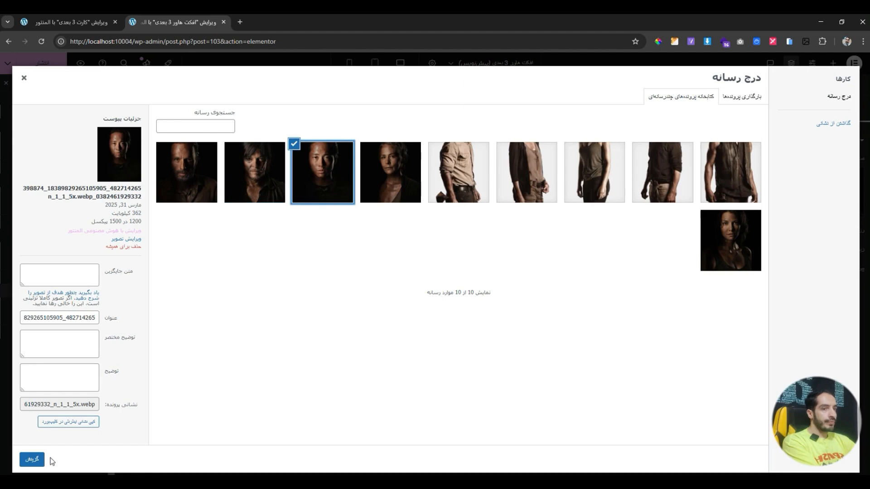
pyautogui.click(39, 459)
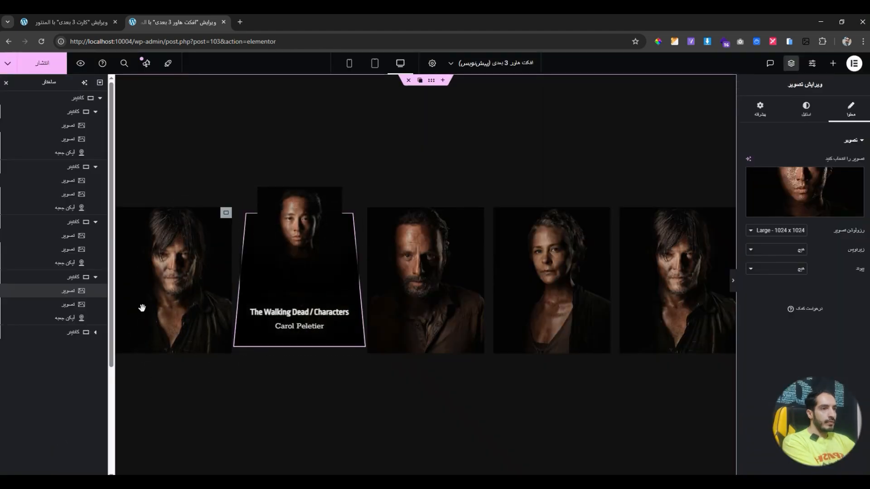
# Replace the fourth card's character image with the standing man in the dark long-sleeved shirt from the media library.
pyautogui.click(834, 183)
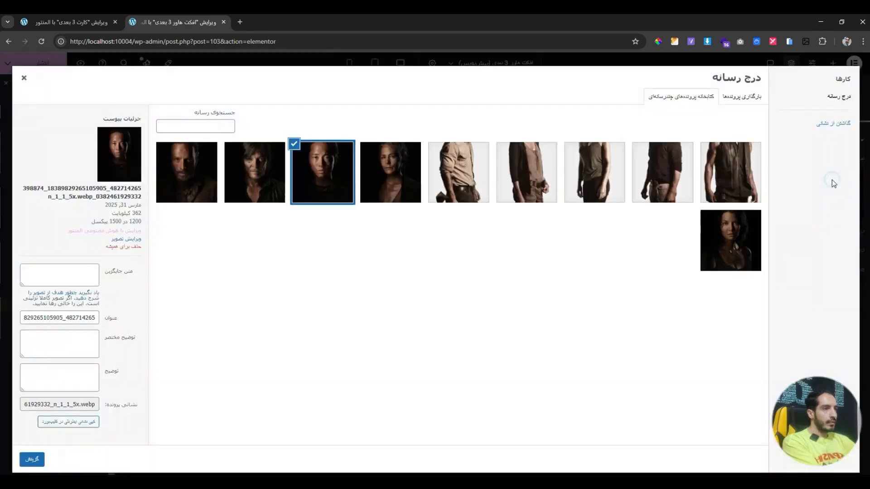
pyautogui.click(661, 192)
pyautogui.click(36, 460)
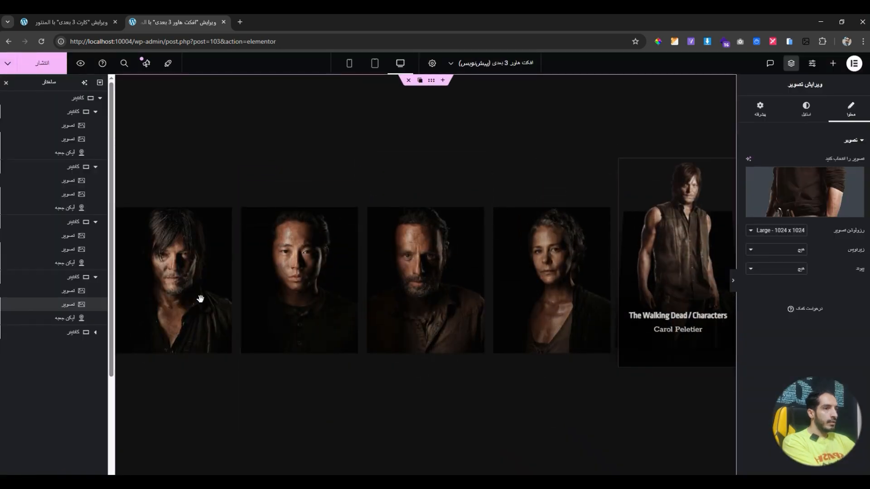
# Replace the fifth card's character image with the standing woman in the tank top, after trying the dark portrait of the long-haired woman.
pyautogui.click(179, 284)
pyautogui.click(823, 194)
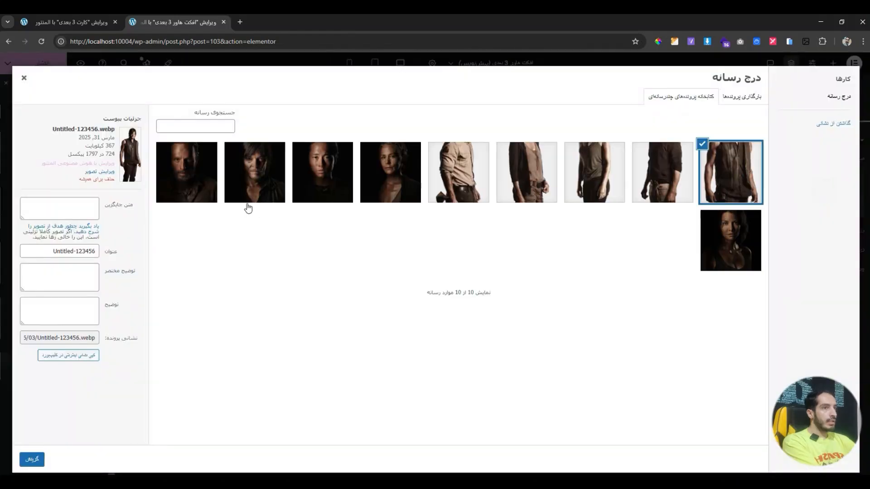
pyautogui.click(738, 252)
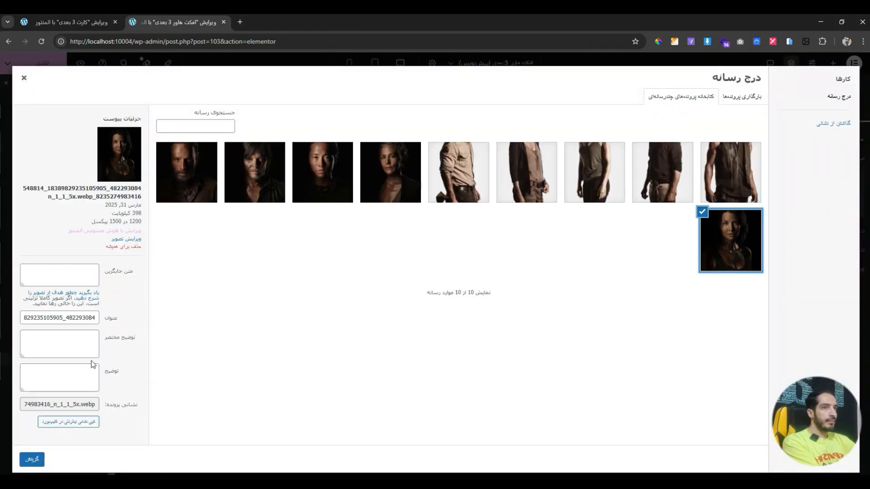
pyautogui.click(27, 466)
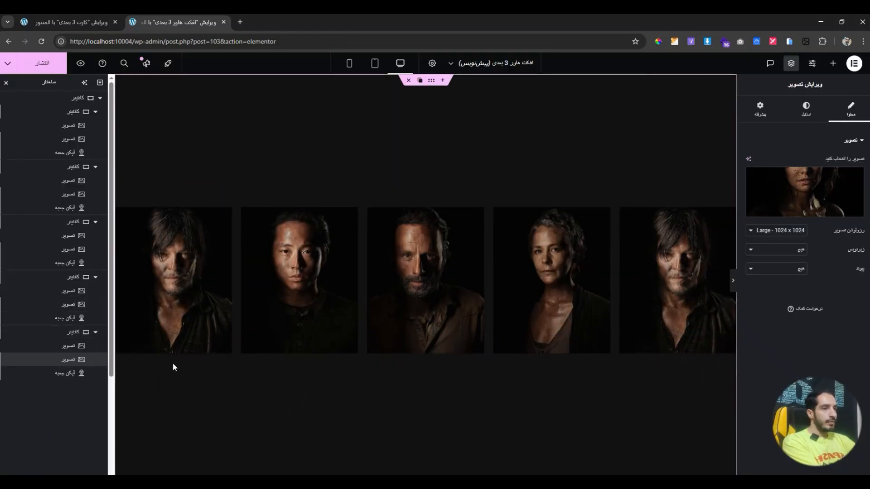
pyautogui.click(808, 192)
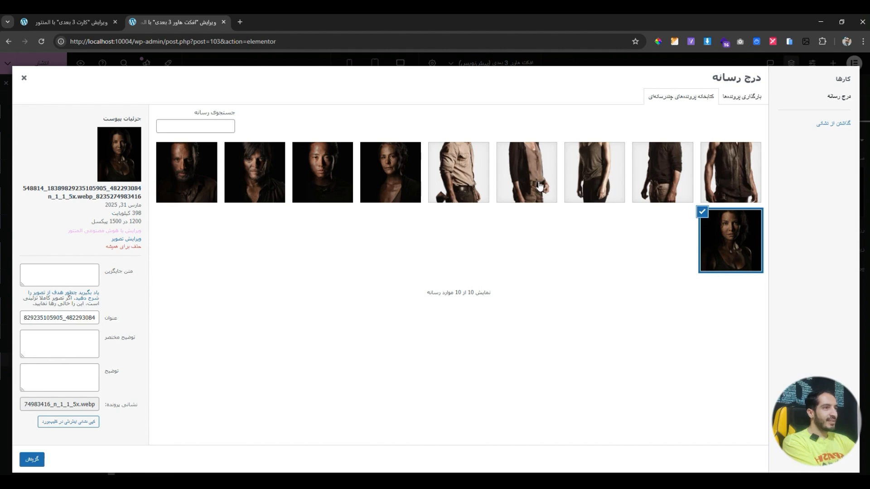
pyautogui.click(594, 185)
pyautogui.click(33, 463)
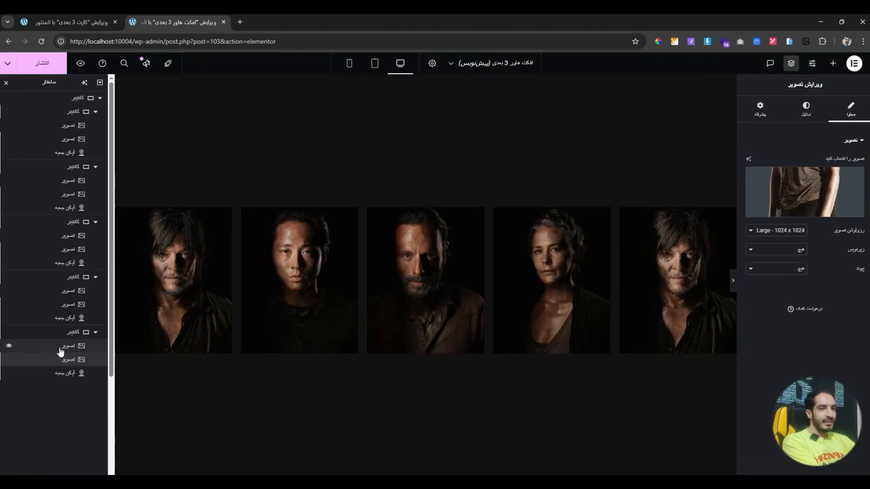
# Replace the fifth card's cover image with the dark portrait of the long-haired woman and check all cards' hover effects at full editor width.
pyautogui.click(59, 348)
pyautogui.click(782, 181)
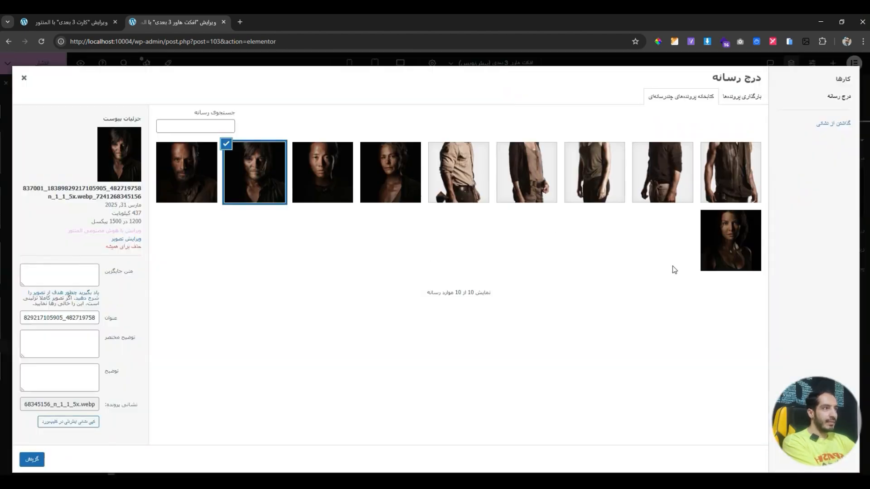
pyautogui.click(740, 261)
pyautogui.click(32, 459)
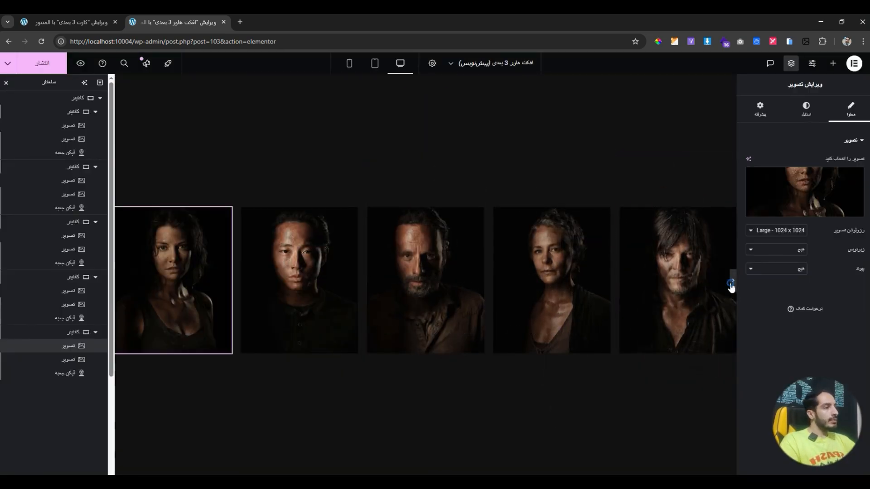
pyautogui.click(732, 282)
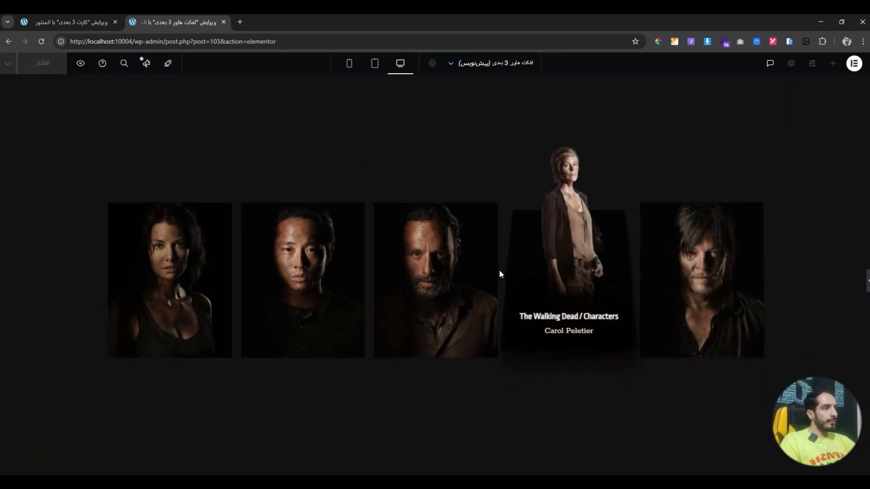
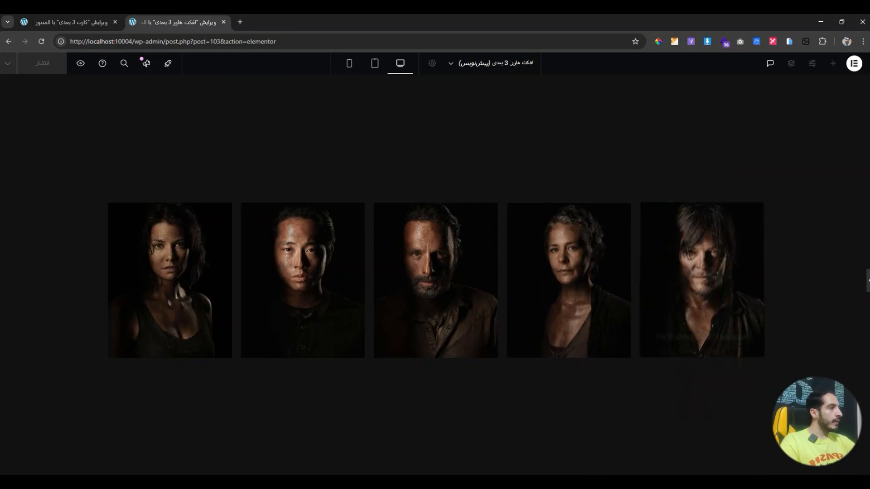
pyautogui.hotkey('ctrl', 'p')
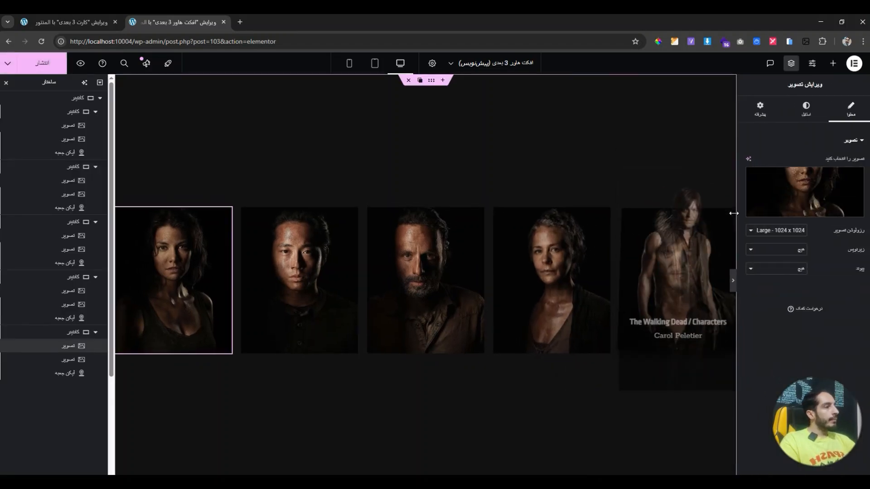
# Open the first card container's custom CSS and examine the .wrapper rule.
pyautogui.click(731, 215)
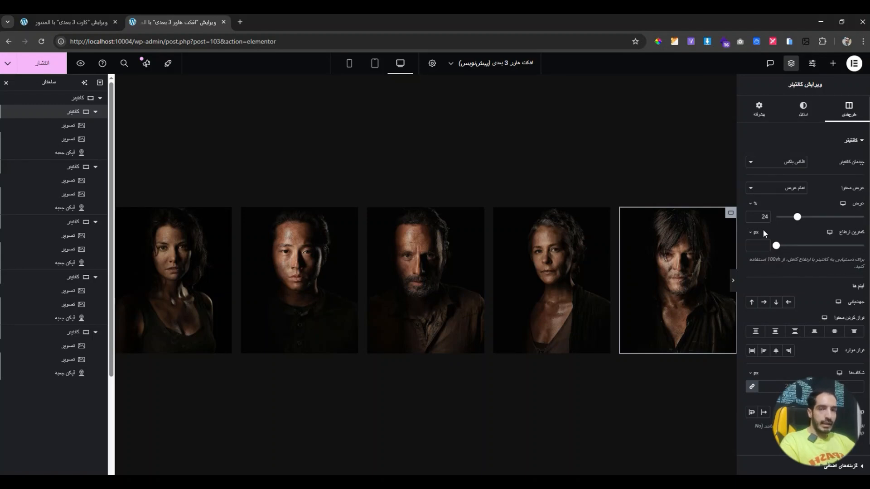
pyautogui.click(760, 111)
pyautogui.scroll(-5, 802, 226)
pyautogui.click(816, 421)
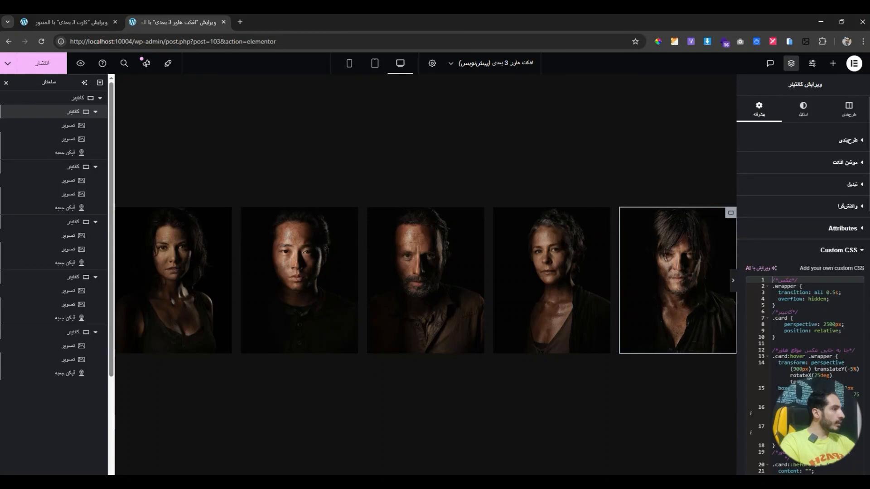
pyautogui.scroll(-2, 795, 352)
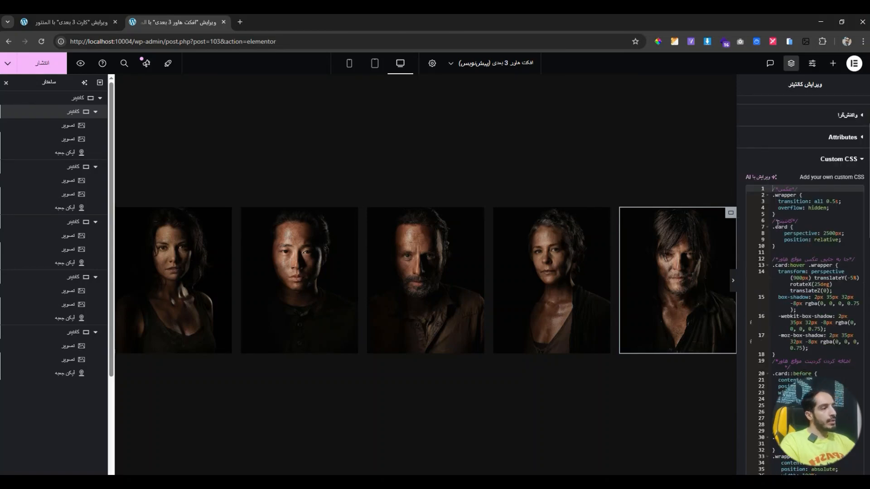
pyautogui.doubleClick(787, 195)
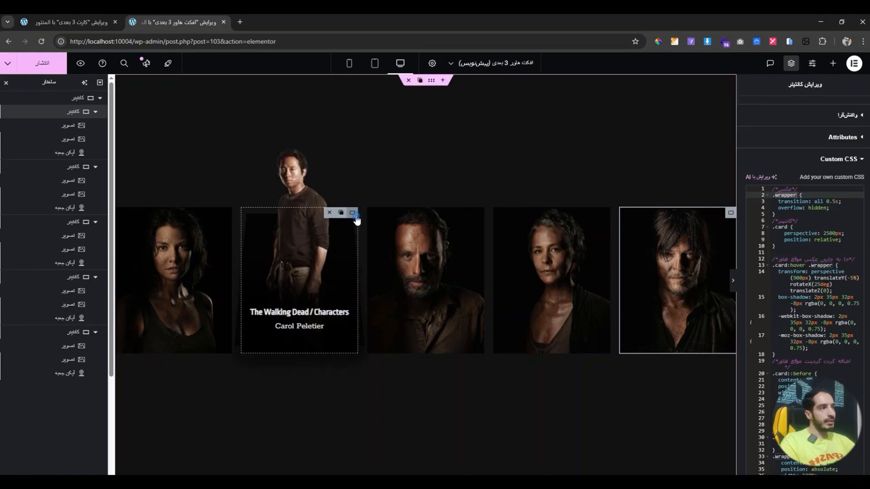
# Open the fourth card container's custom CSS and examine its .card and .card:hover .wrapper rules.
pyautogui.click(354, 215)
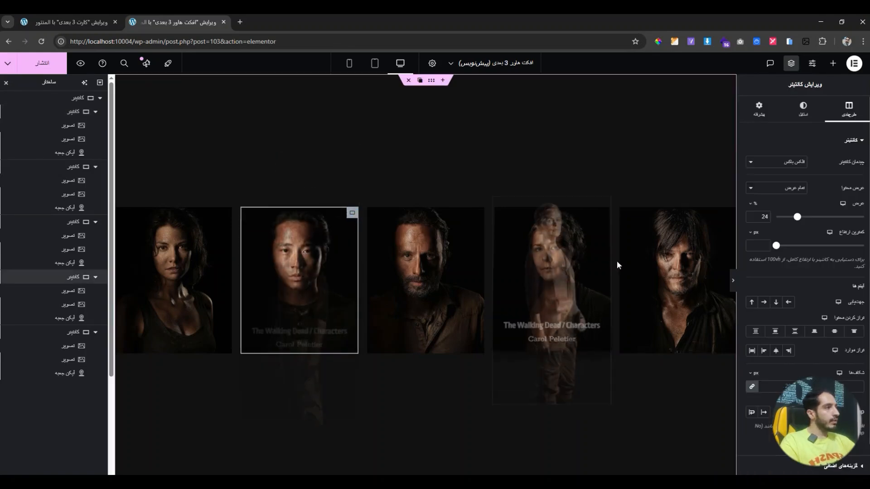
pyautogui.click(764, 118)
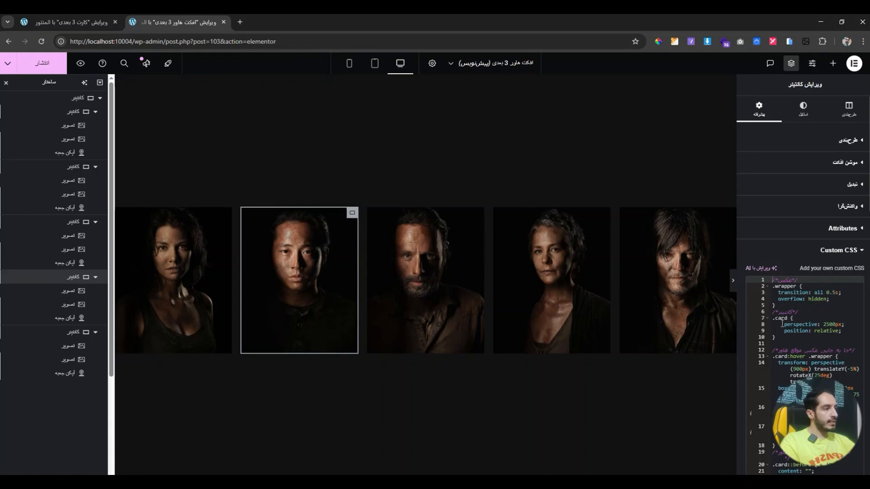
pyautogui.moveTo(334, 292)
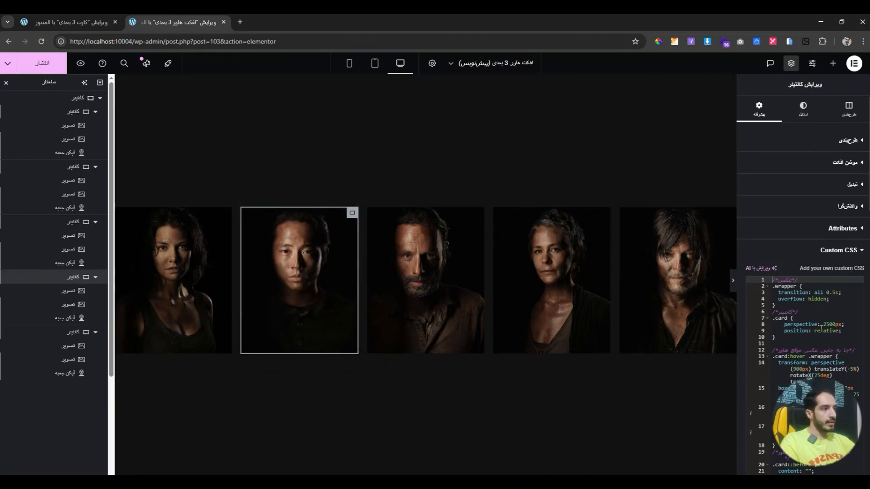
pyautogui.scroll(-2, 800, 333)
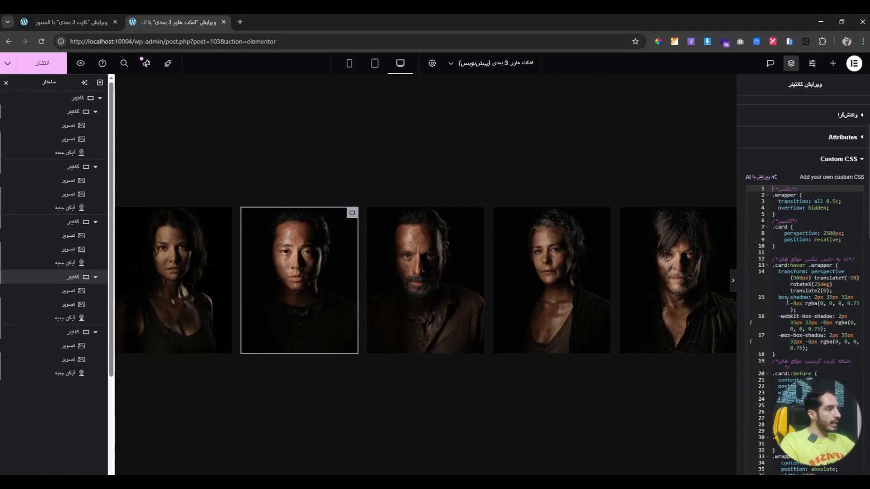
pyautogui.scroll(-2, 807, 325)
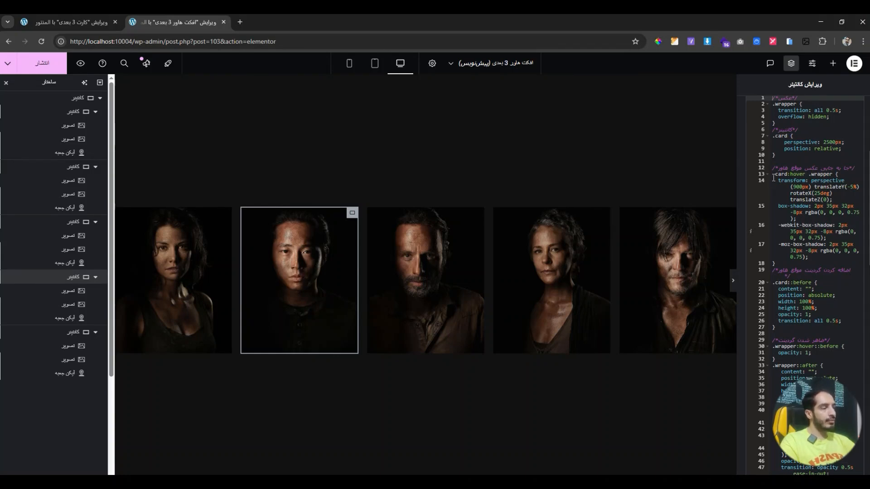
# Collapse all five card containers in the page structure.
pyautogui.click(95, 112)
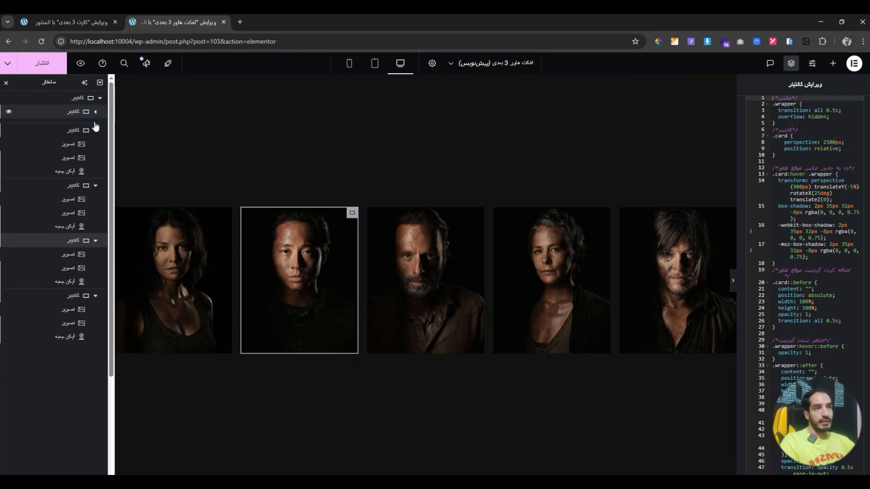
pyautogui.click(95, 126)
pyautogui.click(95, 140)
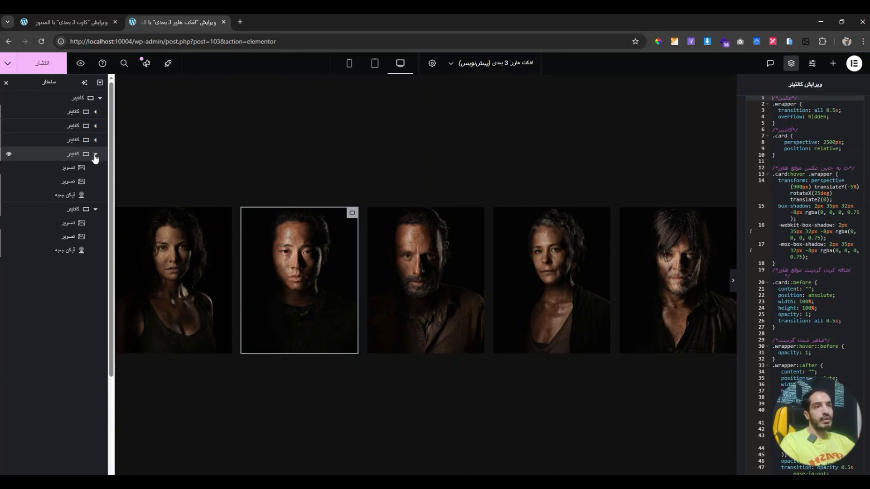
pyautogui.click(95, 154)
pyautogui.click(95, 169)
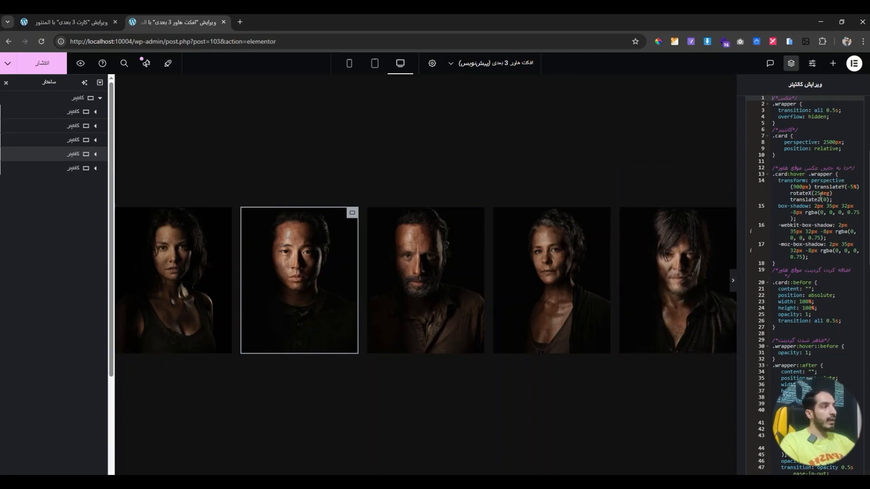
# Compare the transform and box-shadow settings in the .card:hover .wrapper rule with the first card's hover effect.
pyautogui.scroll(2, 809, 268)
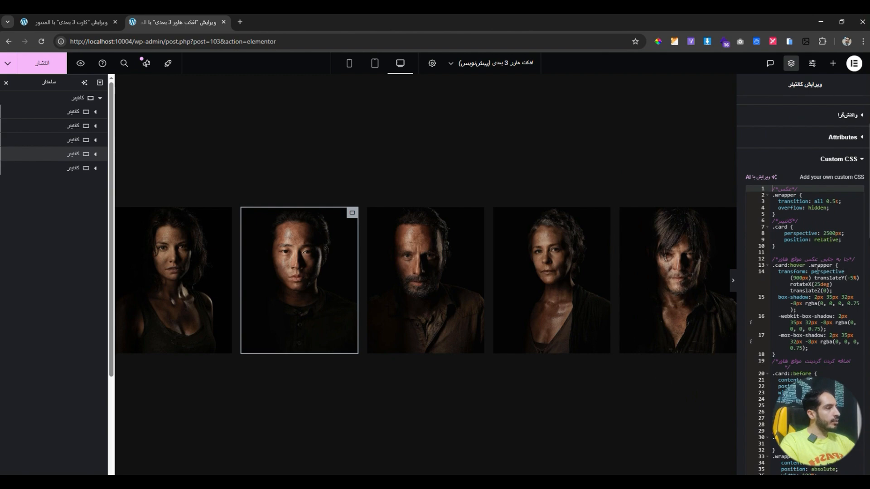
pyautogui.scroll(-2, 801, 272)
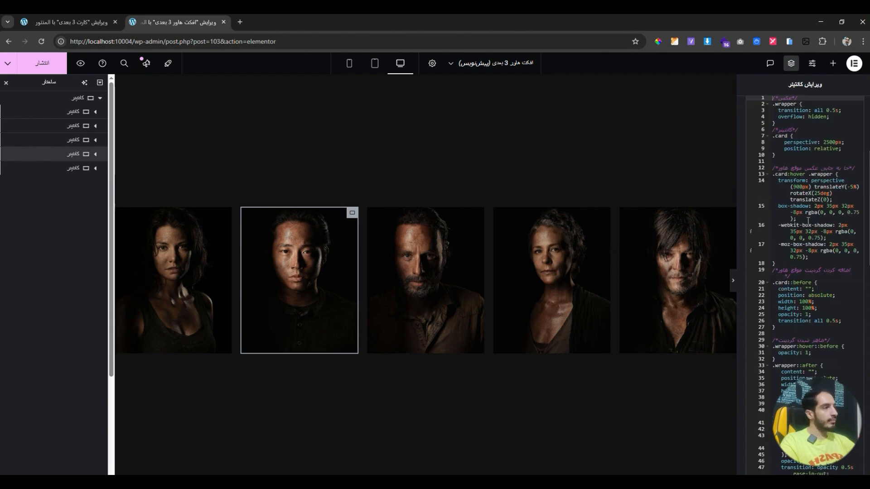
pyautogui.moveTo(697, 244)
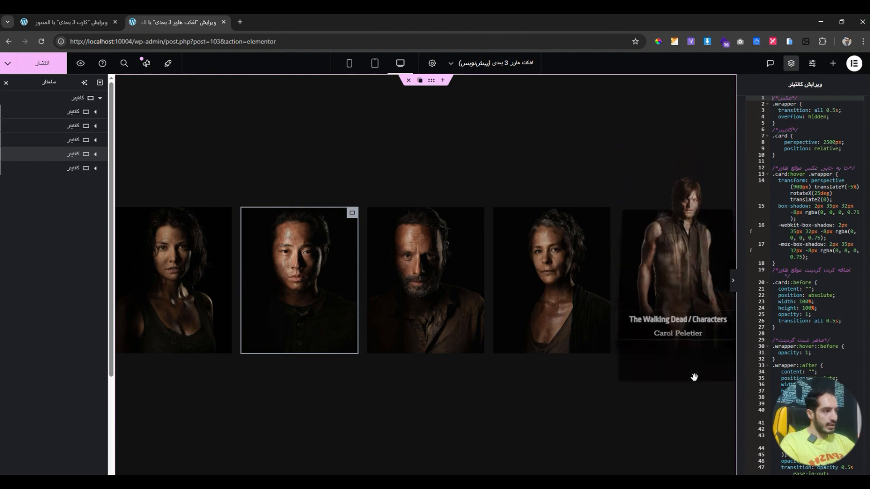
# Preview the hover effect without the editing panels and examine the .card:hover .wrapper and .card::before rules behind it.
pyautogui.click(732, 281)
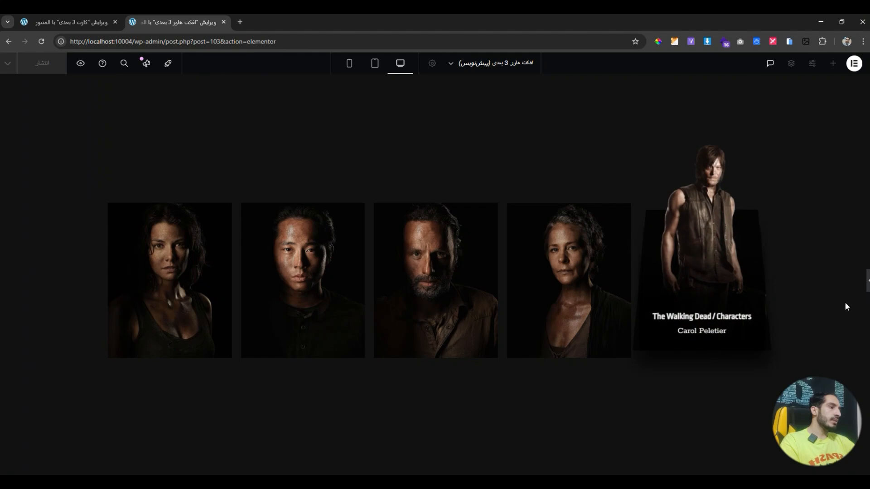
pyautogui.click(867, 281)
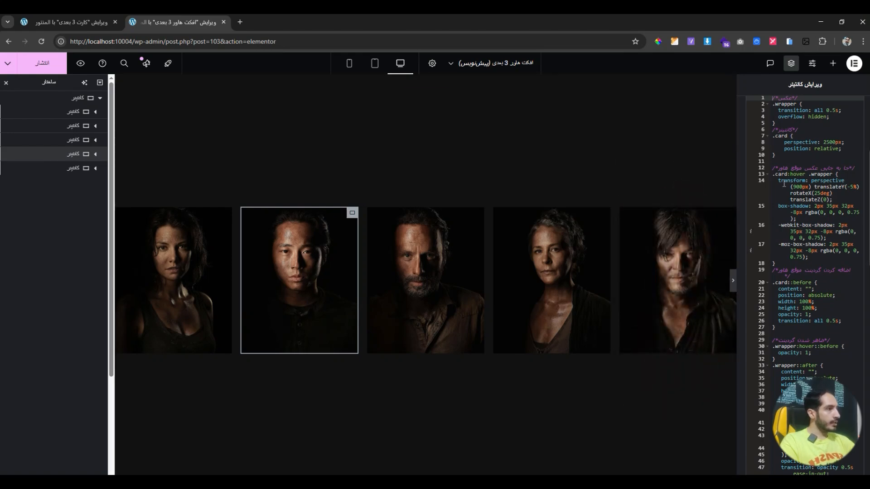
pyautogui.moveTo(773, 182); pyautogui.dragTo(831, 256)
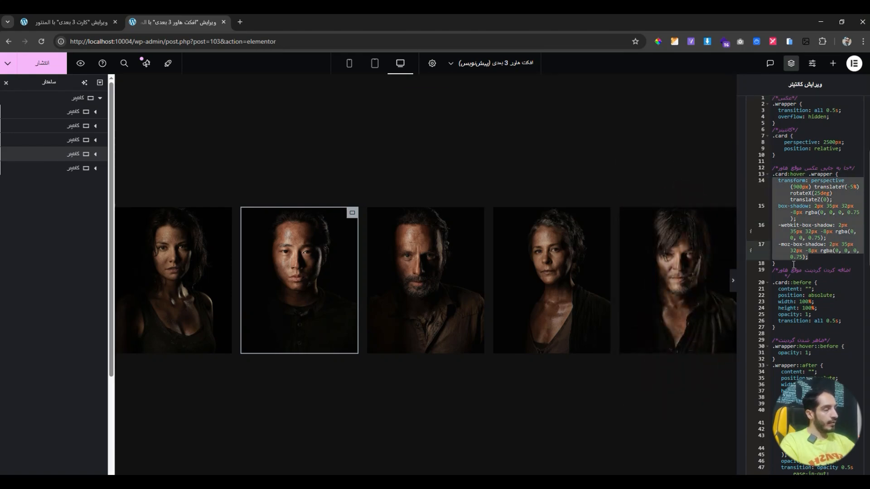
pyautogui.click(796, 295)
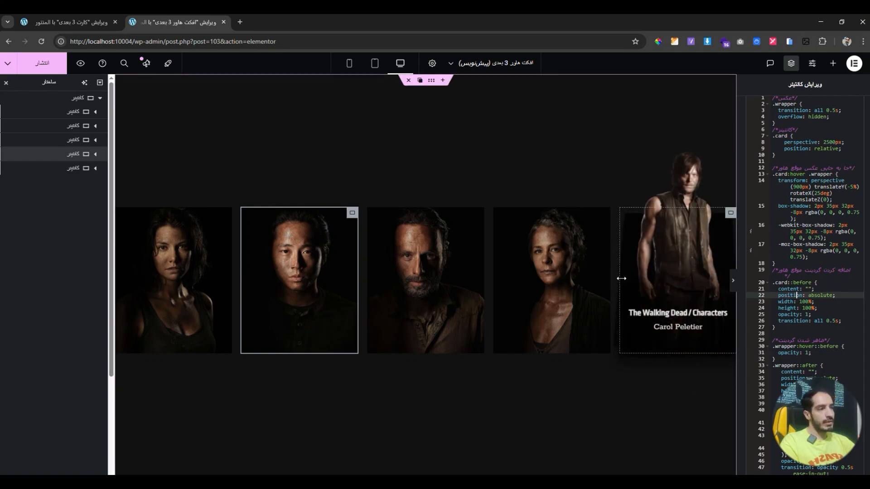
pyautogui.moveTo(707, 281)
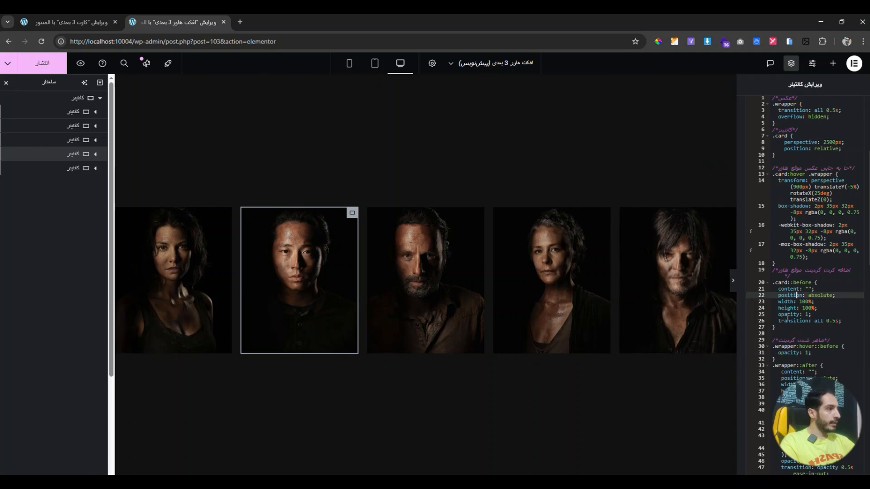
pyautogui.scroll(-3, 796, 290)
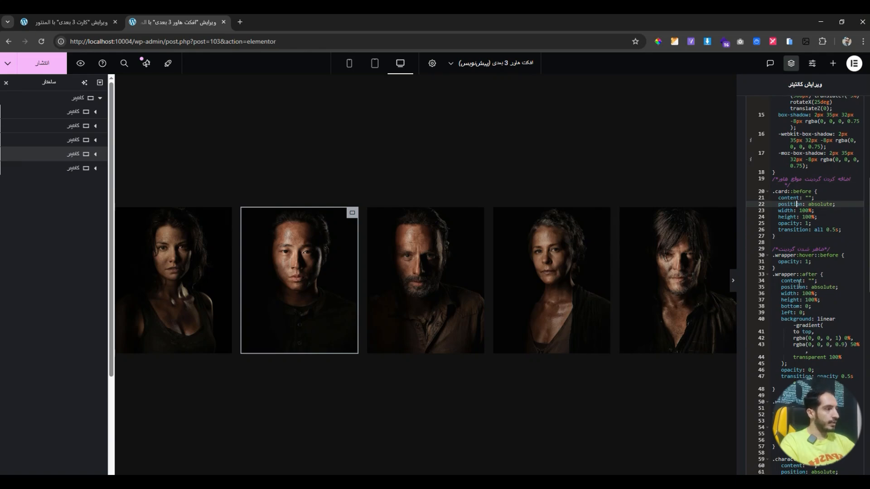
# Switch to the mobile view, check the stacked cards and widen the mobile preview.
pyautogui.click(734, 285)
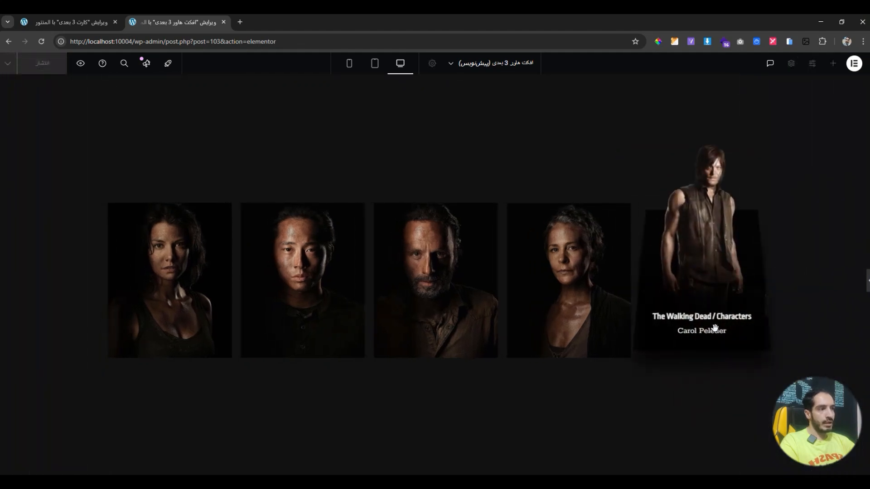
pyautogui.click(349, 66)
pyautogui.scroll(-10, 462, 163)
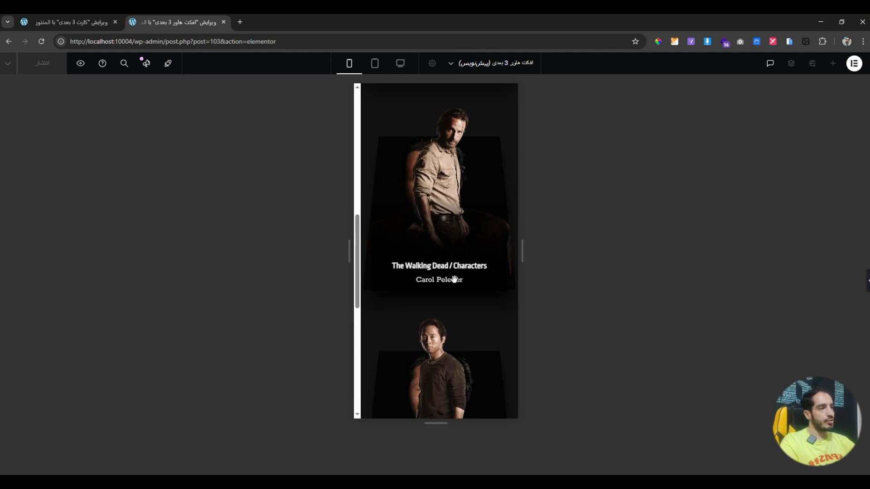
pyautogui.click(868, 281)
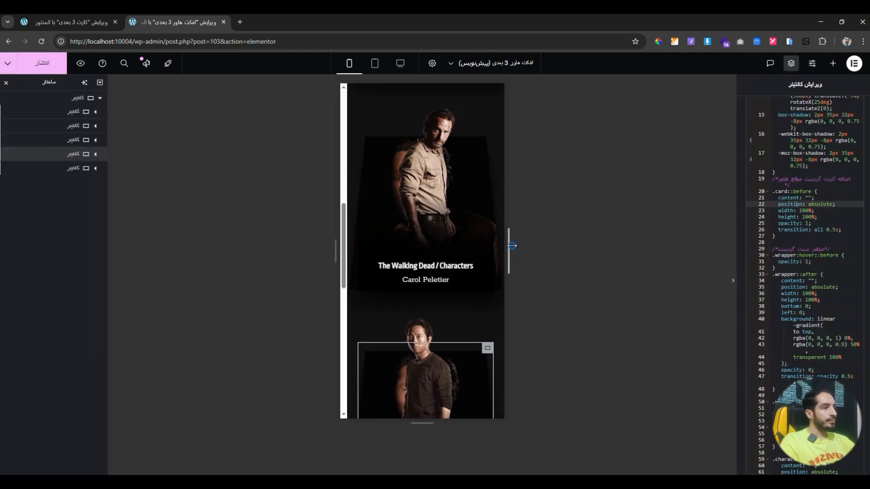
pyautogui.moveTo(512, 245); pyautogui.dragTo(600, 248)
pyautogui.scroll(-4, 525, 277)
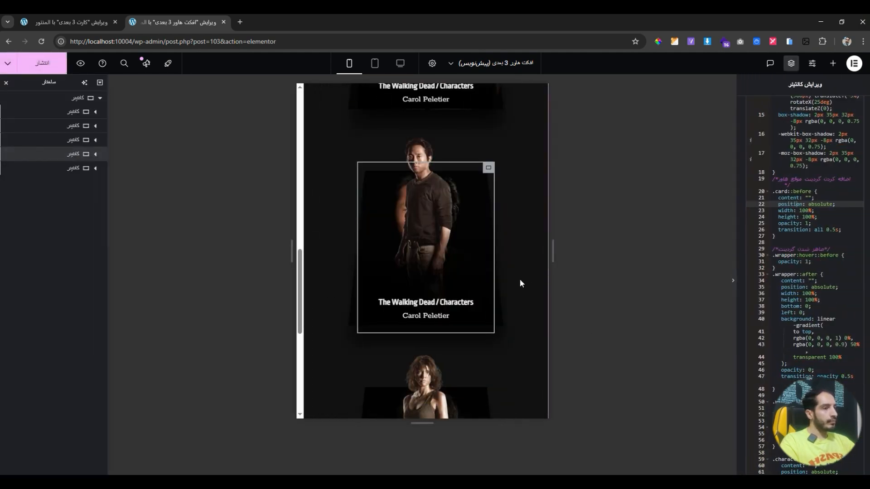
# Set the mobile width of the third card's character image to 174 px.
pyautogui.scroll(6, 522, 283)
pyautogui.click(426, 224)
pyautogui.click(815, 119)
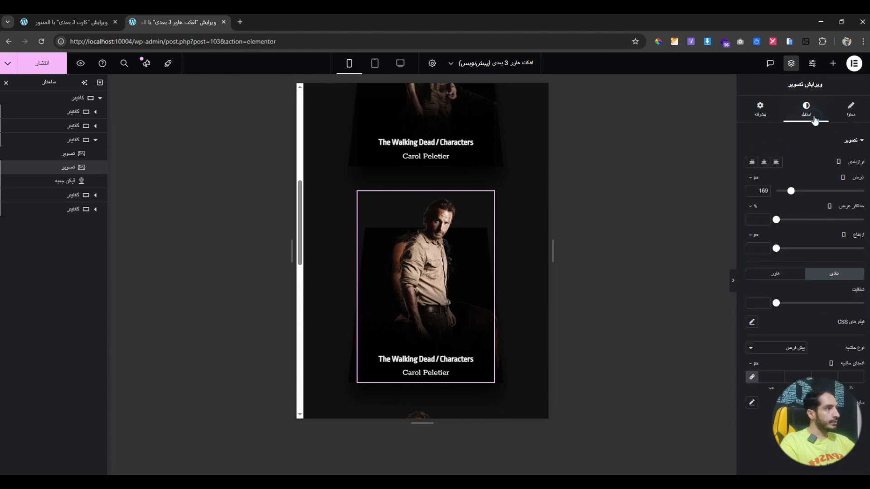
pyautogui.click(752, 190)
pyautogui.click(752, 190)
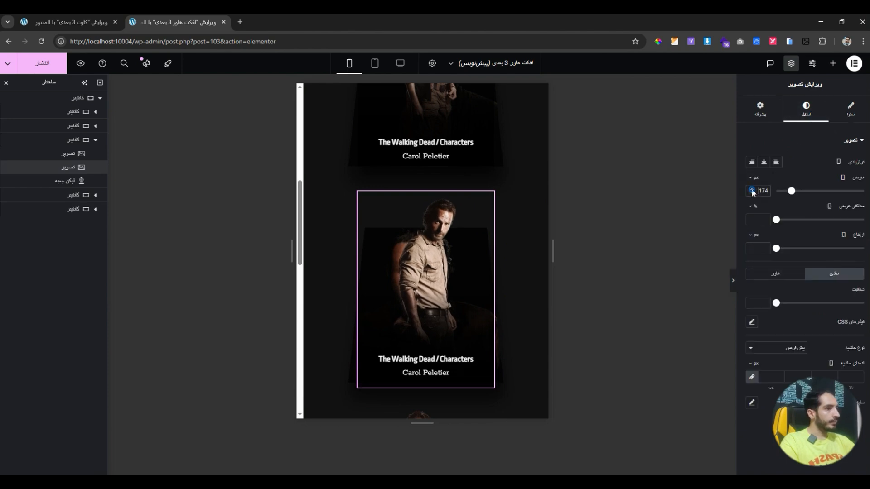
# Check the stacked cards in the mobile preview without the editing panels and return to the desktop view.
pyautogui.click(734, 282)
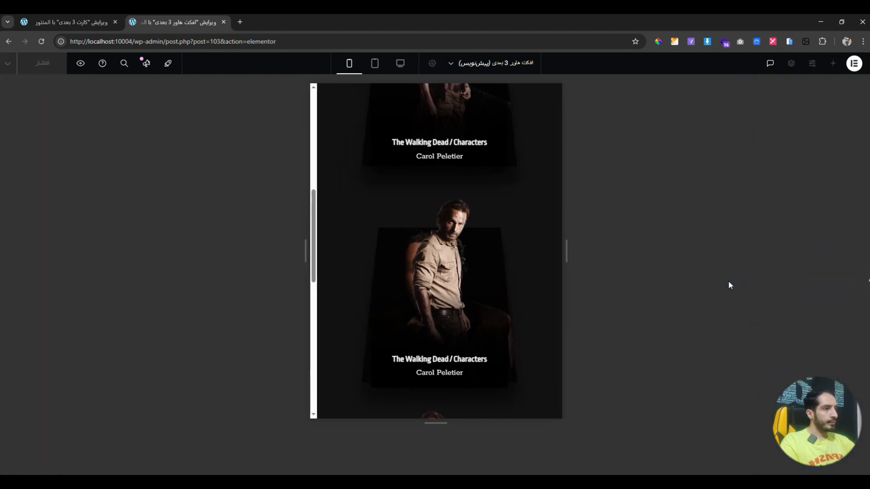
pyautogui.scroll(8, 504, 318)
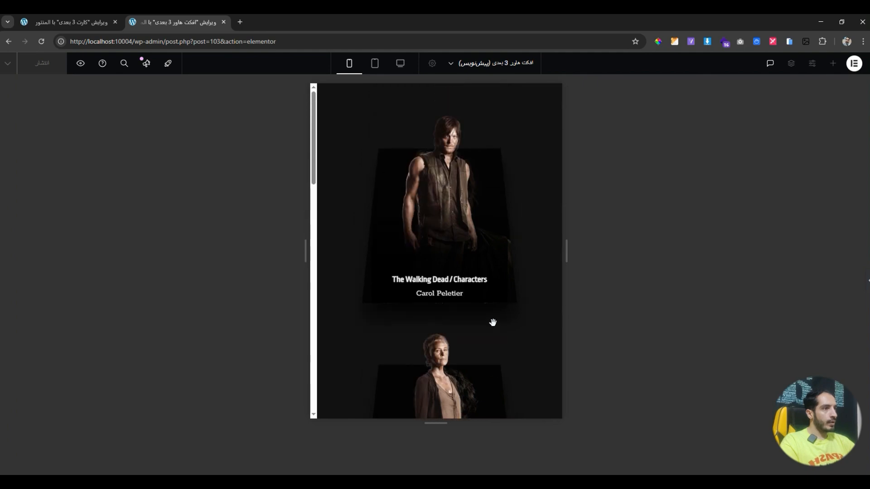
pyautogui.click(868, 281)
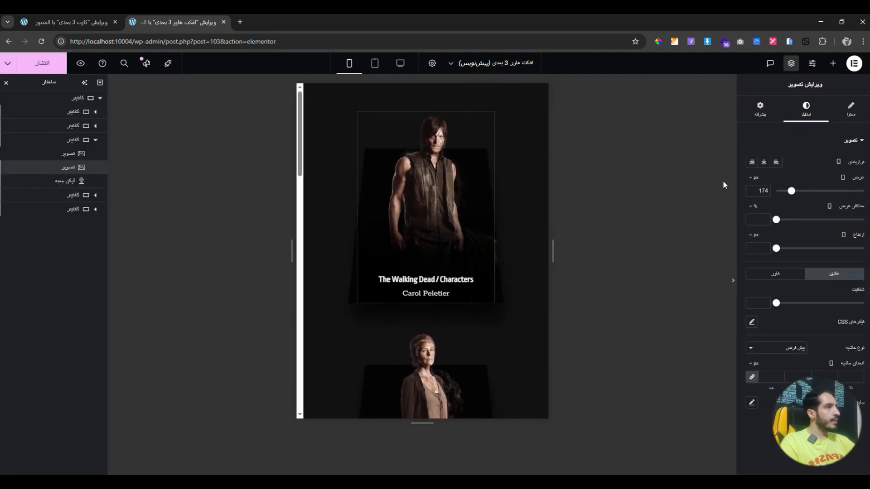
pyautogui.click(401, 63)
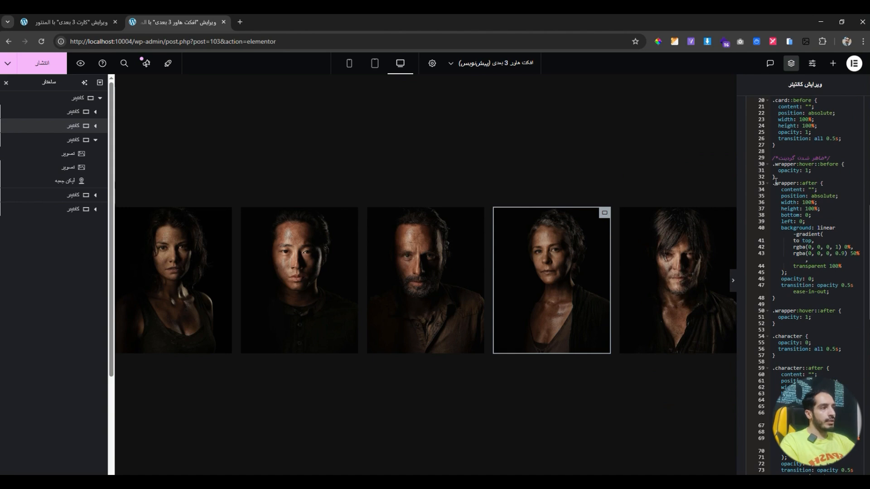
# In the second card container's custom CSS, examine the .wrapper::after, .wrapper:hover::after and .character rules against the first card's hover effect.
pyautogui.moveTo(773, 183); pyautogui.dragTo(838, 322)
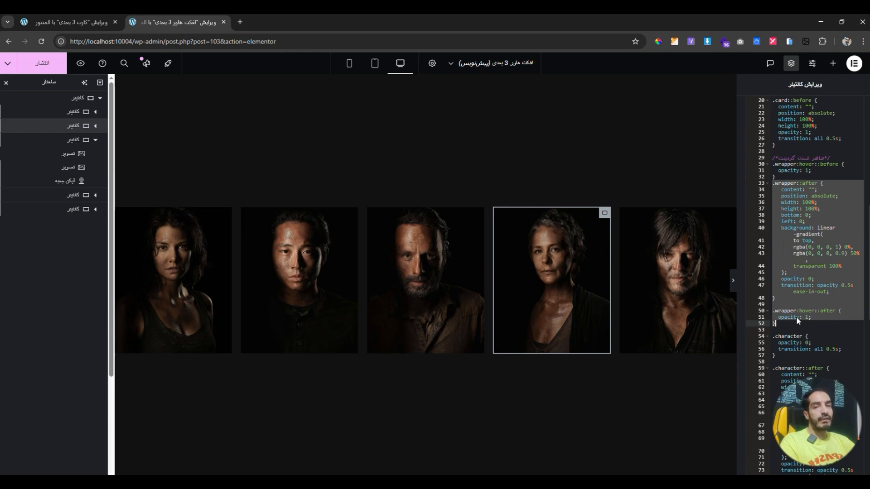
pyautogui.moveTo(693, 295)
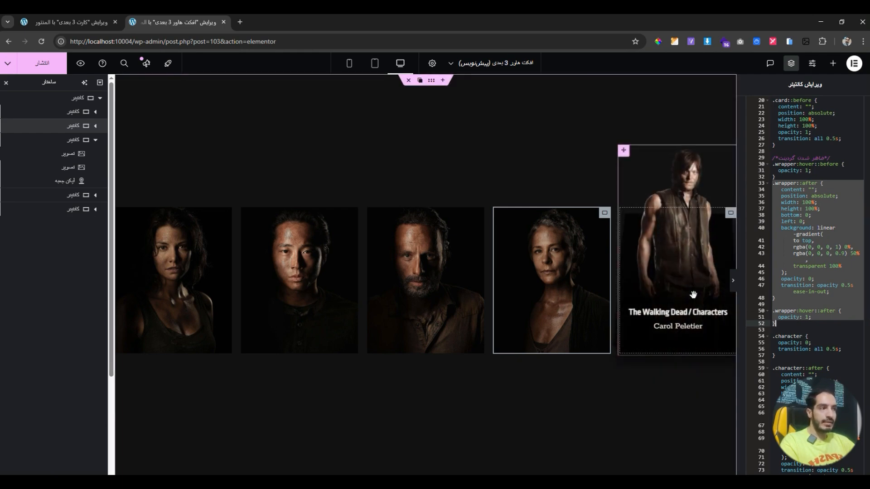
pyautogui.click(789, 292)
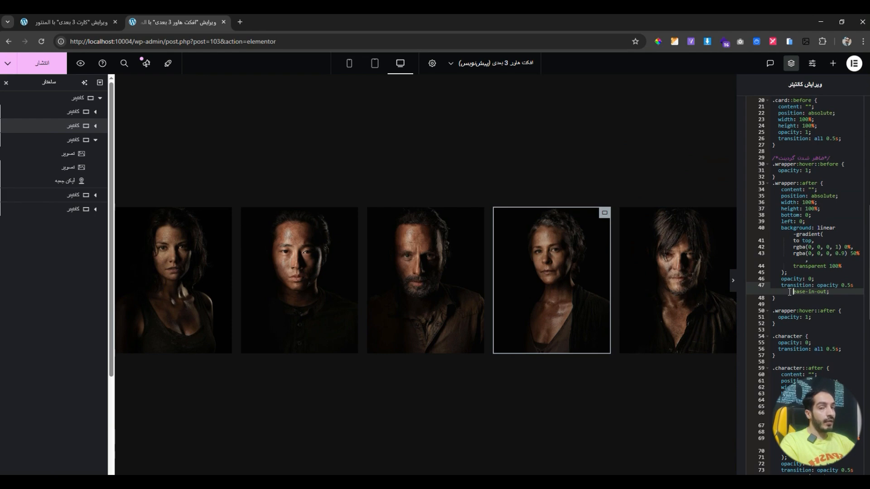
pyautogui.moveTo(708, 296)
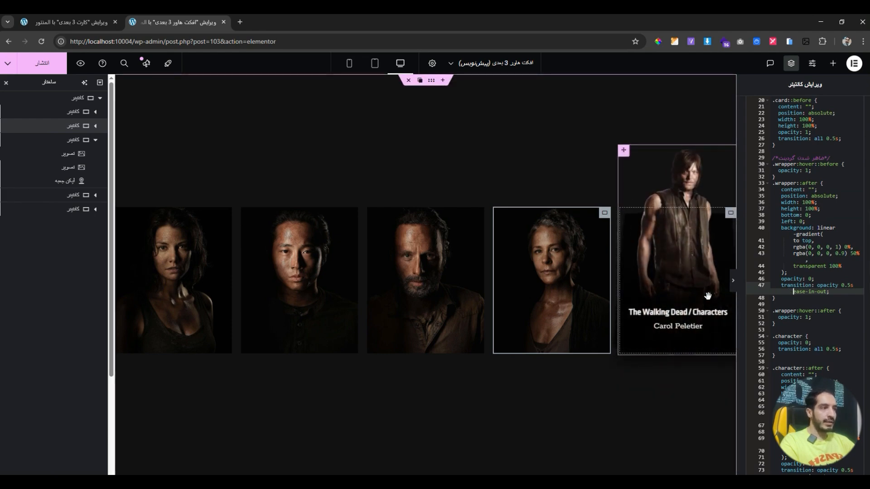
pyautogui.click(796, 337)
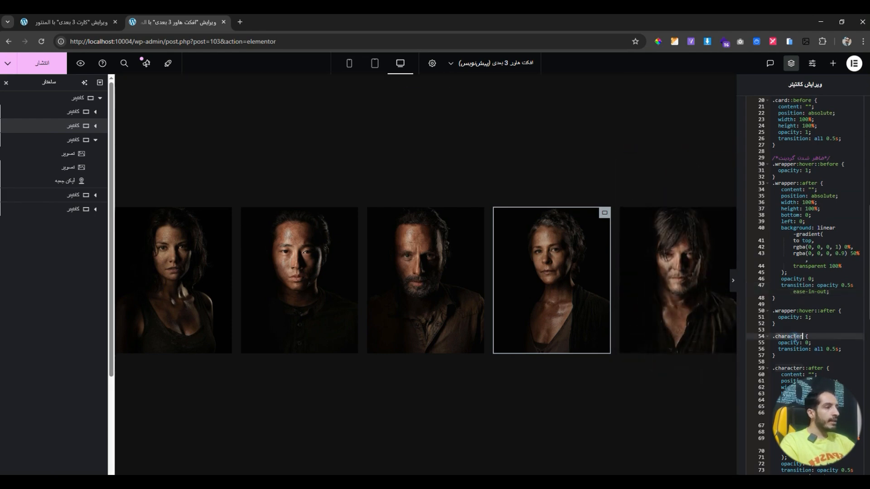
# Select the first card's container and open its custom CSS at the .character rule.
pyautogui.click(675, 261)
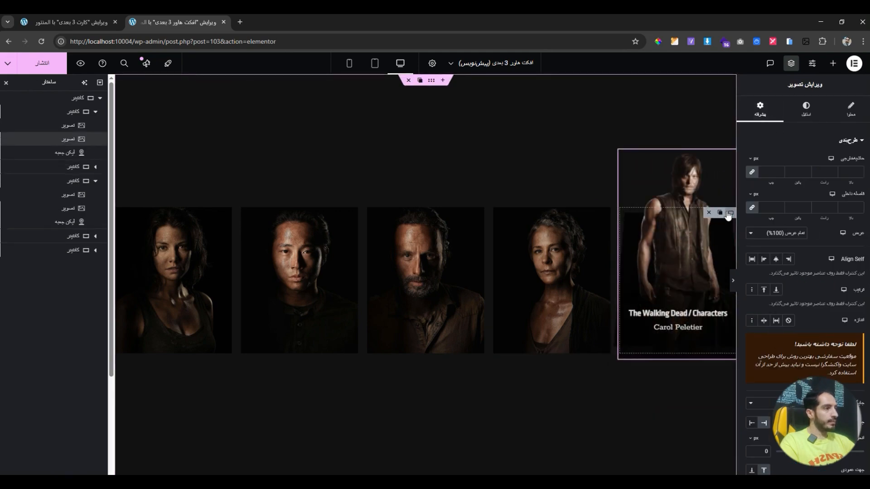
pyautogui.click(731, 213)
pyautogui.scroll(-3, 798, 281)
pyautogui.click(811, 418)
pyautogui.scroll(-6, 810, 371)
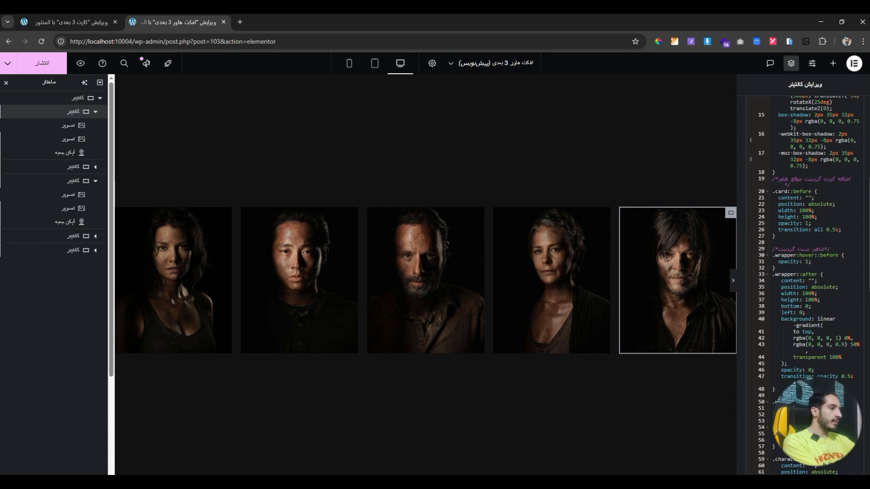
# Try an opacity of 1 in the .character rule and restore it to 0.
pyautogui.click(816, 433)
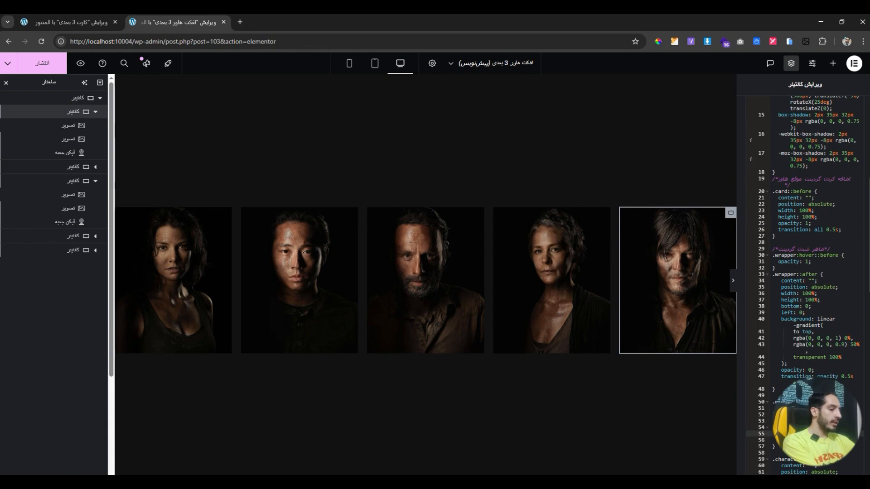
pyautogui.press('BackSpace')
pyautogui.write('1')
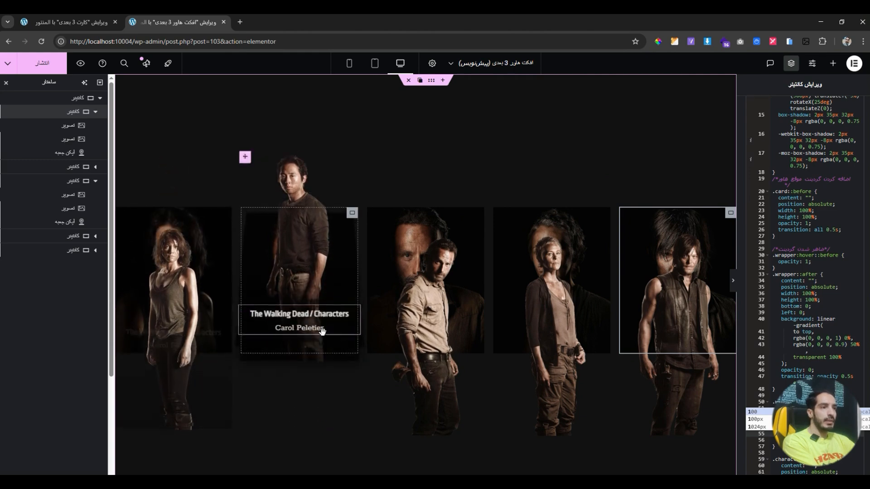
pyautogui.click(772, 395)
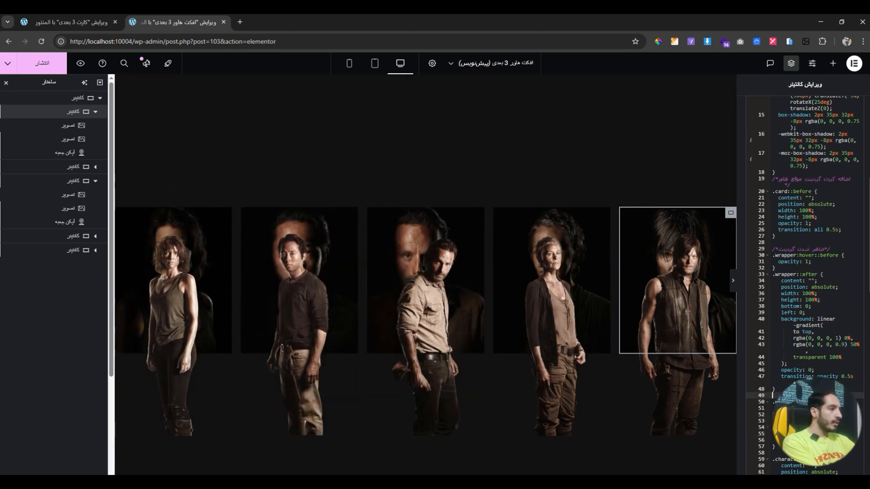
pyautogui.click(811, 434)
pyautogui.press('BackSpace')
pyautogui.write('0')
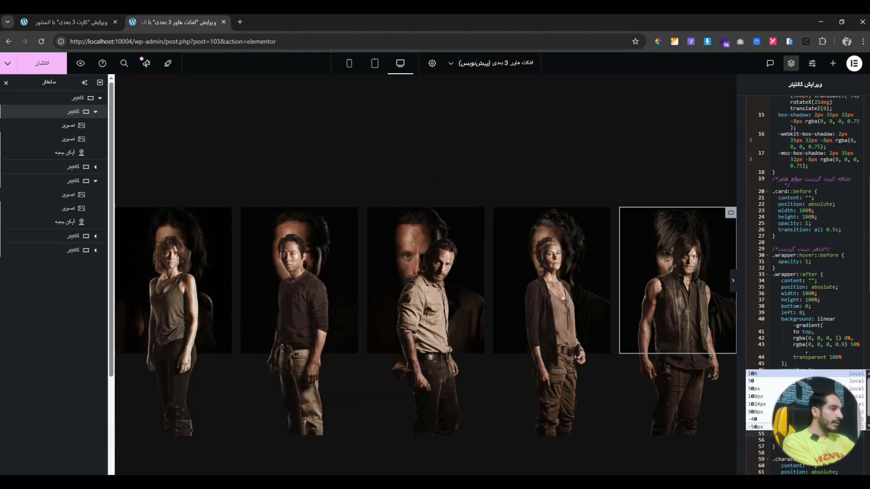
pyautogui.scroll(-2, 807, 341)
pyautogui.click(807, 325)
# Delete the "transition: all 0.5s;" line from the .title rule in the first card's custom CSS.
pyautogui.scroll(-2, 807, 325)
pyautogui.scroll(-6, 807, 324)
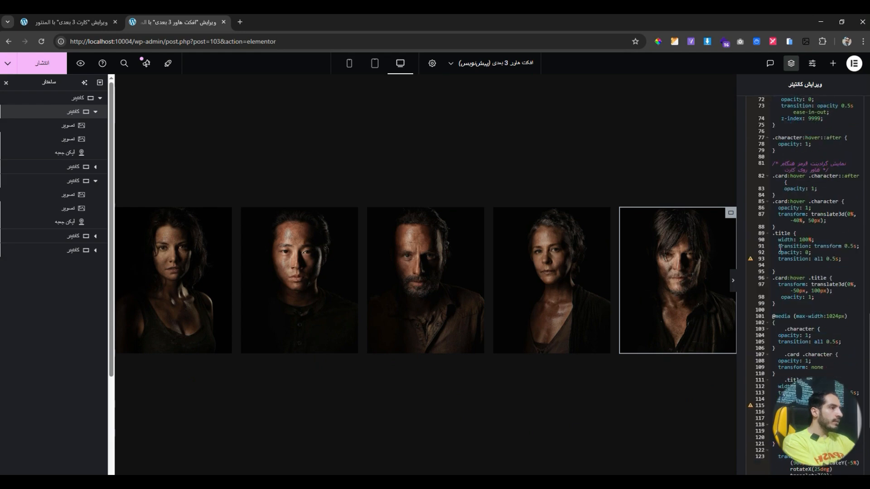
pyautogui.moveTo(703, 269)
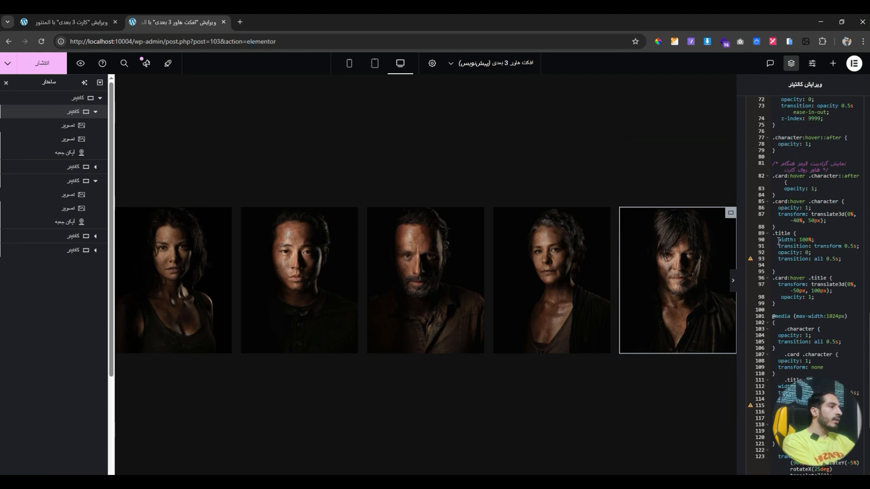
pyautogui.moveTo(778, 241); pyautogui.dragTo(818, 259)
pyautogui.click(816, 258)
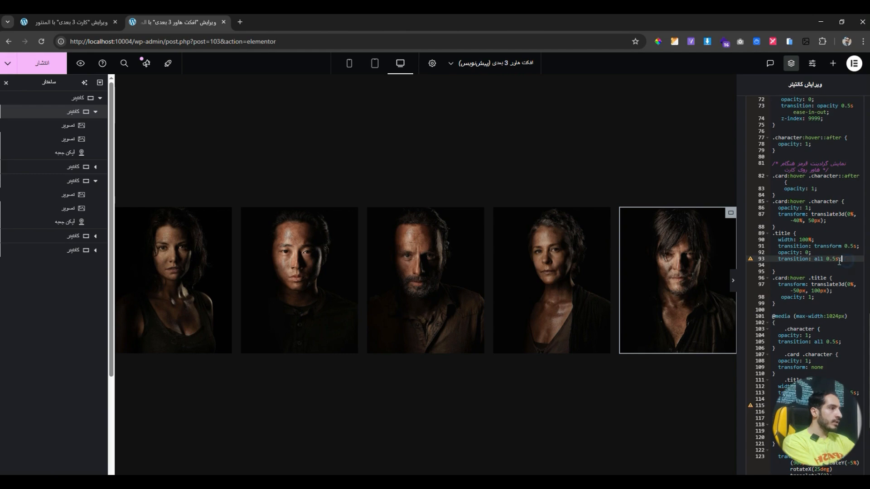
pyautogui.click(793, 260)
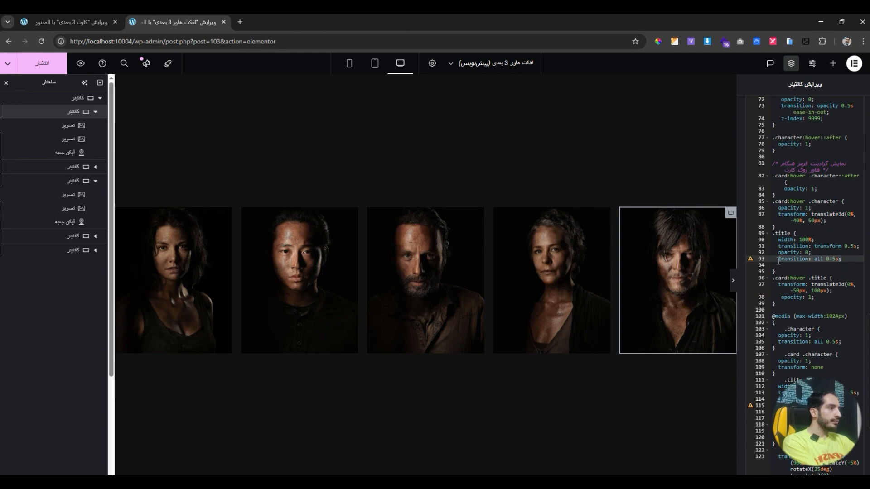
pyautogui.press('BackSpace')
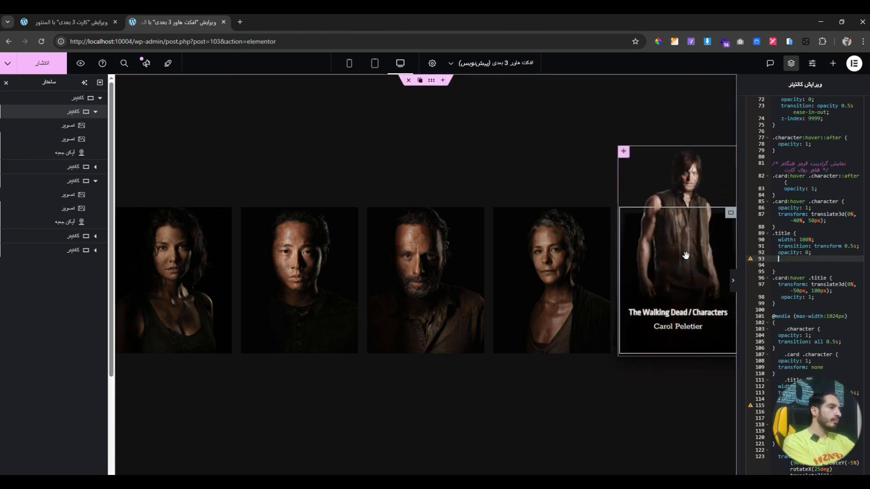
pyautogui.press('BackSpace')
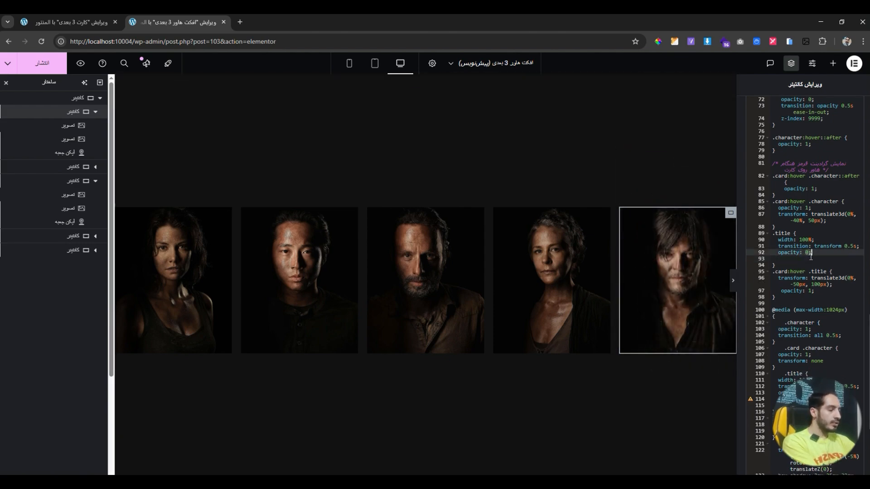
# Try an opacity of 1 in the .title rule and restore it to 0.
pyautogui.press('BackSpace')
pyautogui.press('BackSpace')
pyautogui.write('1;')
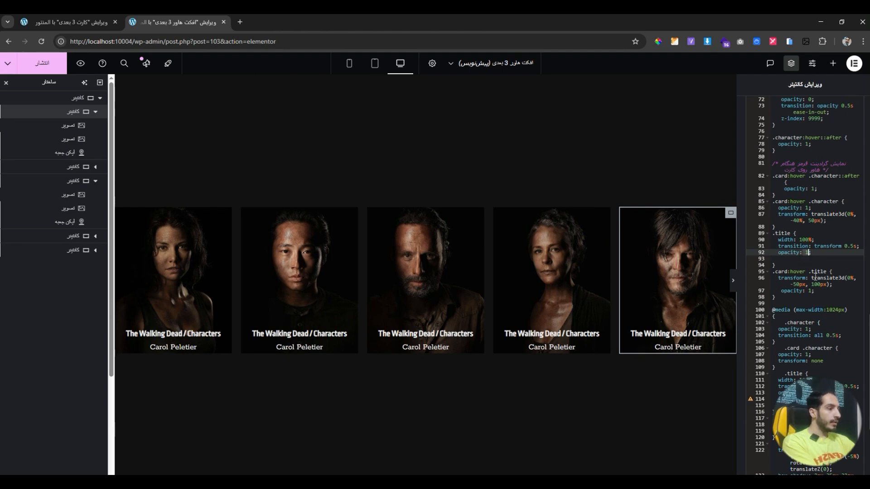
pyautogui.press('BackSpace')
pyautogui.press('BackSpace')
pyautogui.write('0')
pyautogui.click(827, 361)
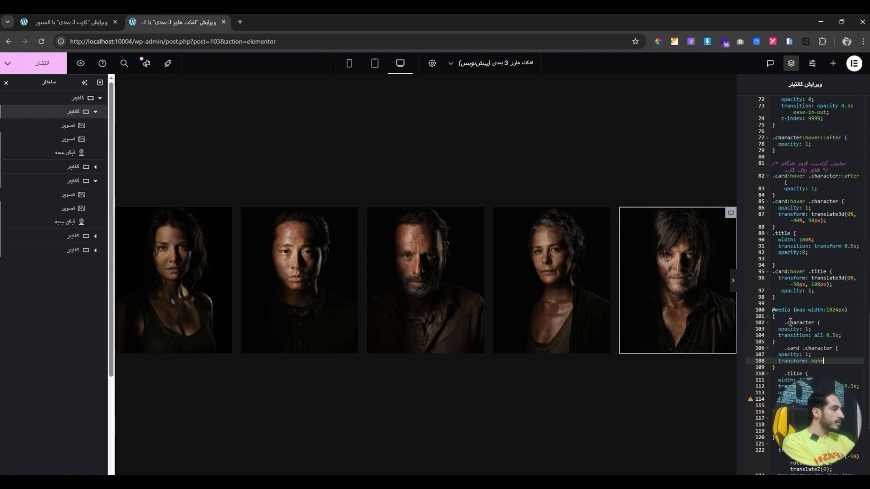
pyautogui.click(776, 302)
pyautogui.press('Return')
pyautogui.press('Return')
pyautogui.press('Return')
pyautogui.press('Return')
pyautogui.press('Return')
pyautogui.press('Return')
pyautogui.press('Return')
pyautogui.press('Return')
pyautogui.press('Return')
pyautogui.press('Return')
pyautogui.press('Return')
pyautogui.press('Return')
pyautogui.press('Return')
pyautogui.press('Return')
pyautogui.press('Return')
pyautogui.press('Return')
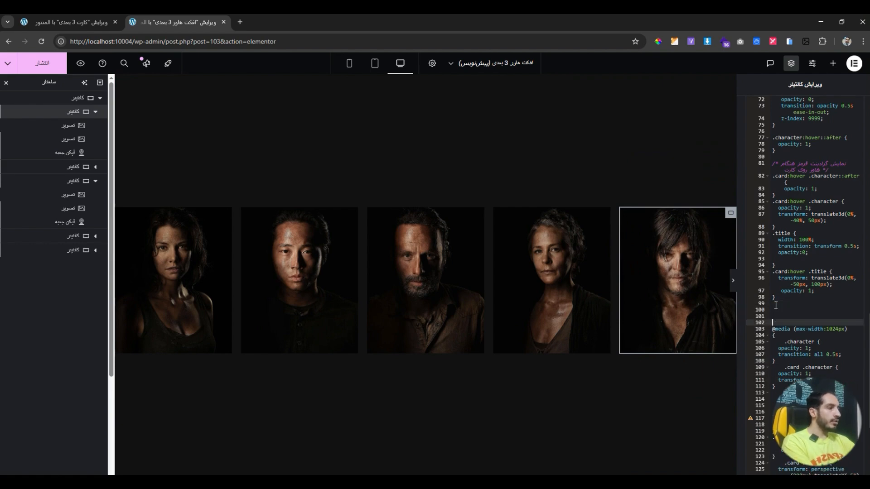
pyautogui.scroll(-4, 794, 328)
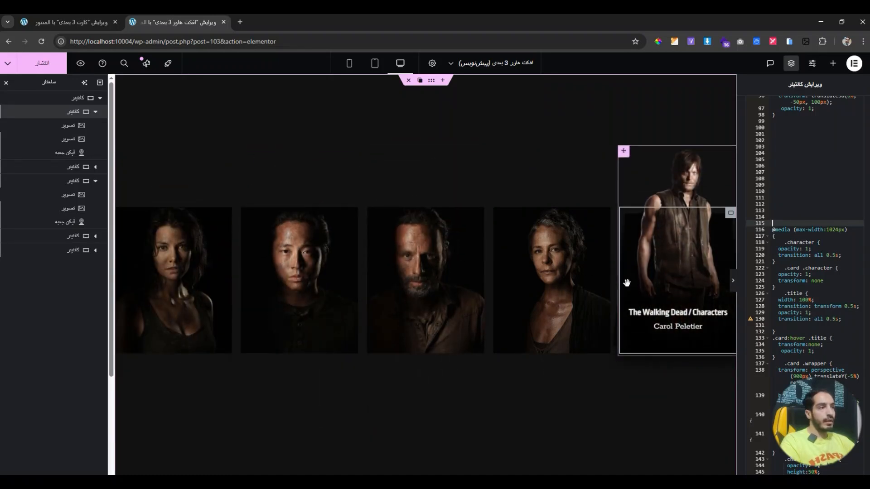
pyautogui.click(375, 64)
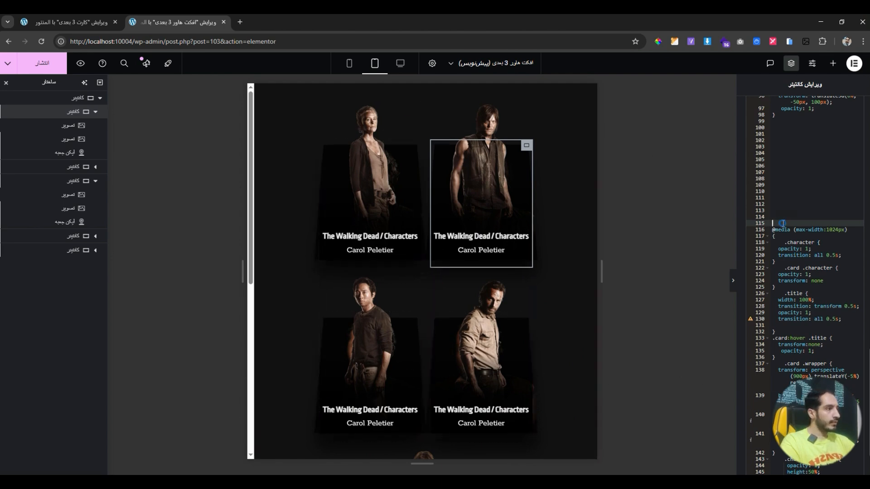
pyautogui.scroll(-2, 815, 322)
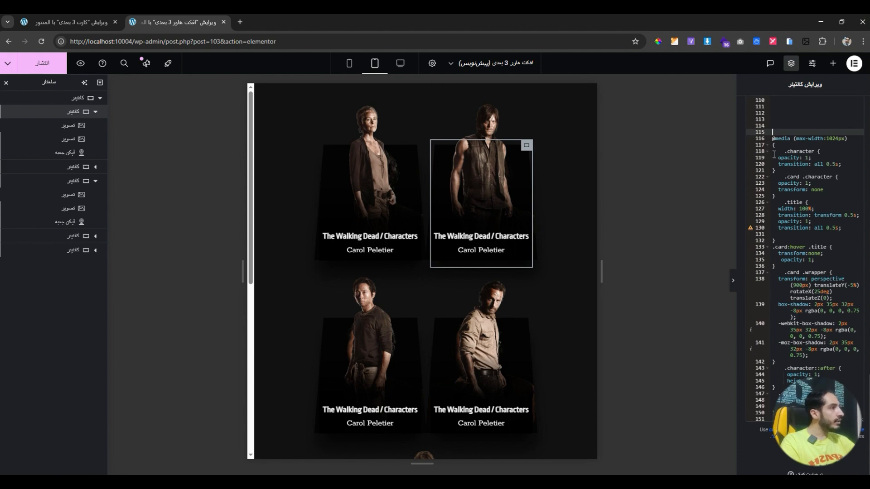
pyautogui.tripleClick(810, 152)
pyautogui.click(788, 178)
pyautogui.scroll(2, 788, 177)
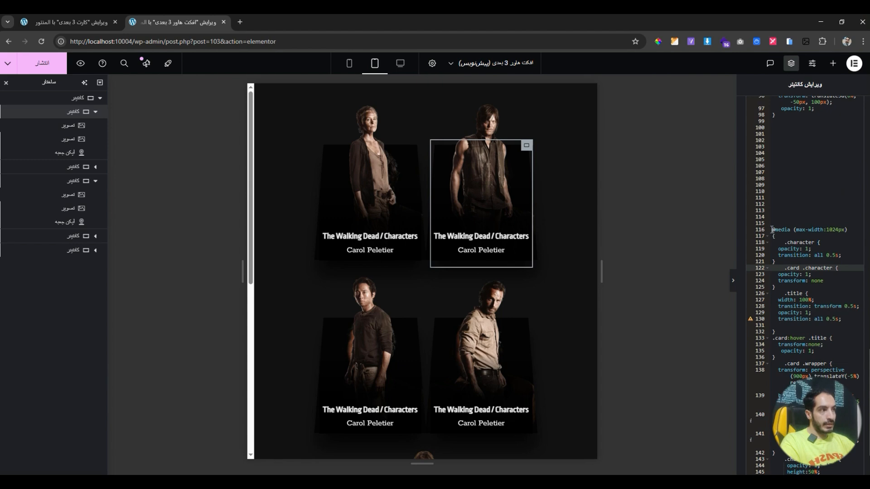
pyautogui.moveTo(771, 230); pyautogui.dragTo(798, 431)
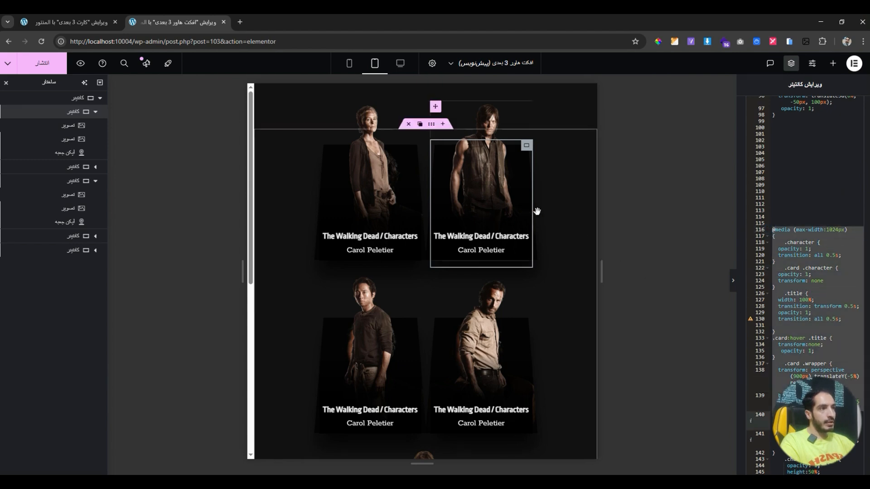
pyautogui.click(812, 326)
pyautogui.scroll(-3, 825, 347)
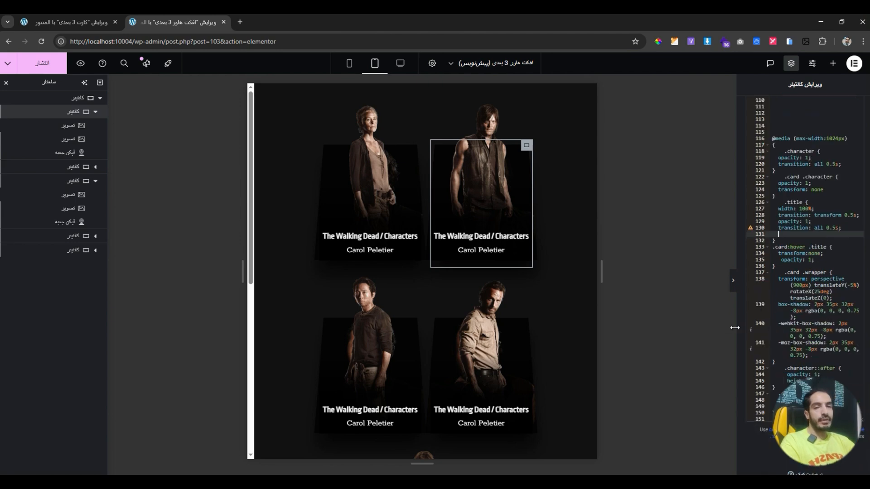
pyautogui.scroll(-6, 534, 336)
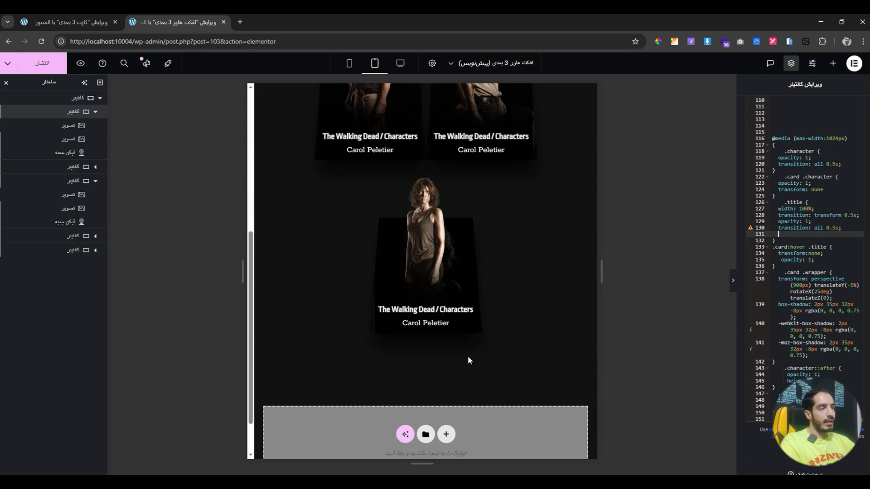
pyautogui.scroll(6, 469, 355)
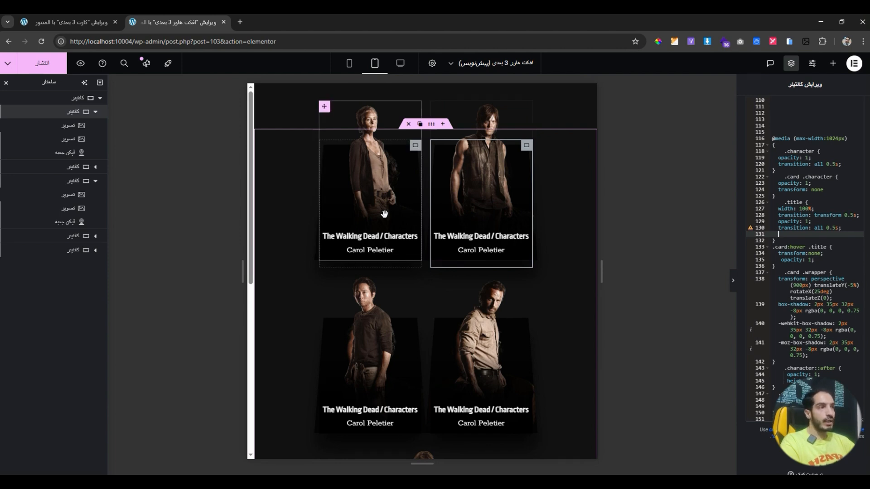
# Check the cards in the desktop, tablet and mobile previews with the editing panel hidden.
pyautogui.click(401, 73)
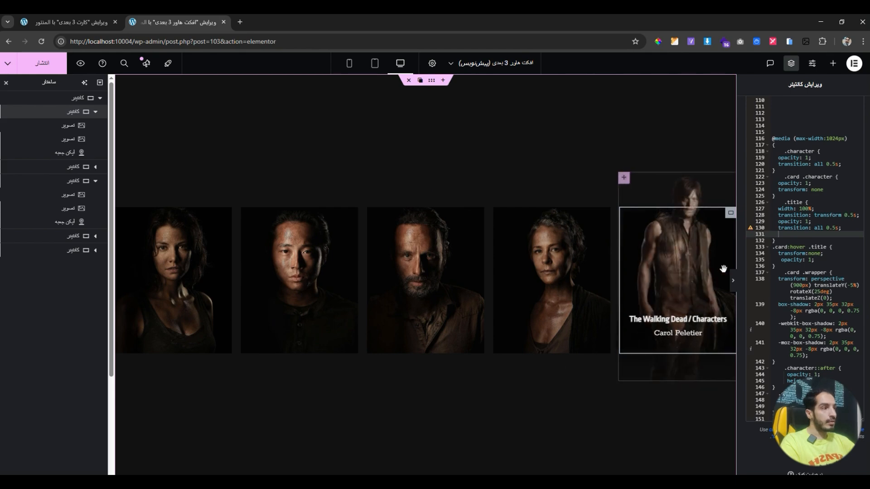
pyautogui.click(732, 287)
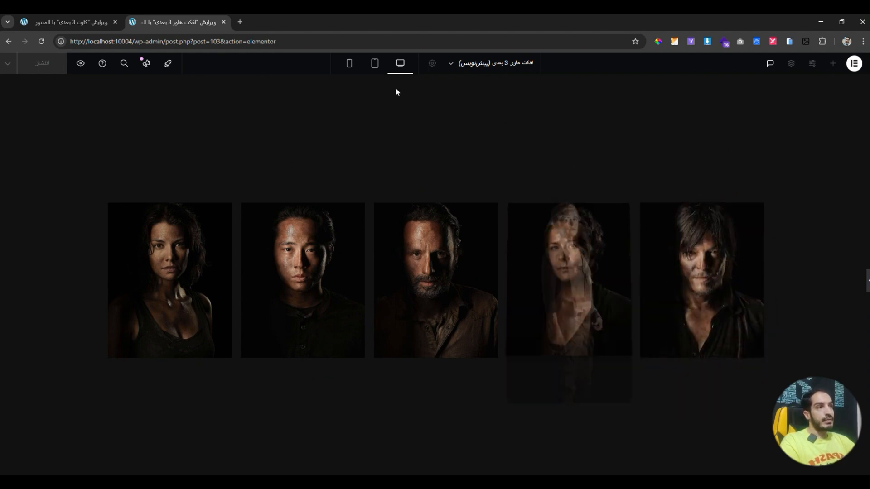
pyautogui.click(375, 64)
pyautogui.click(348, 64)
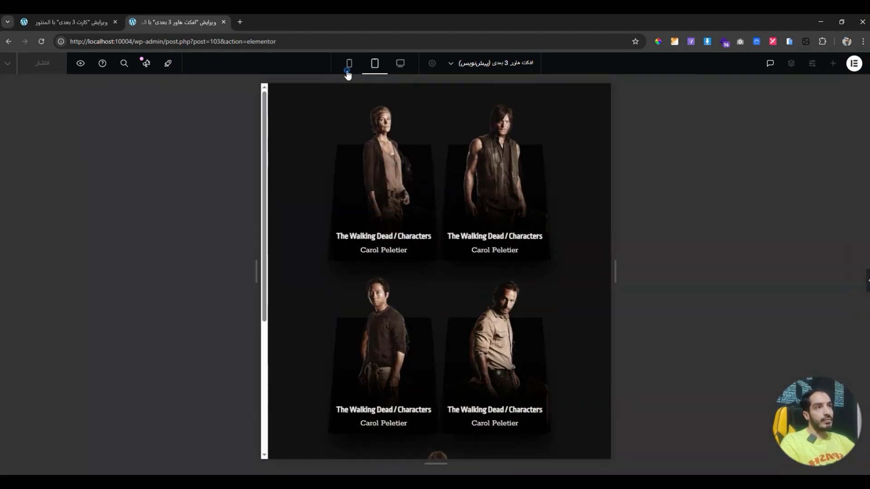
# Show the editing panel again and check the mobile preview at a wider canvas width before returning to desktop.
pyautogui.click(868, 281)
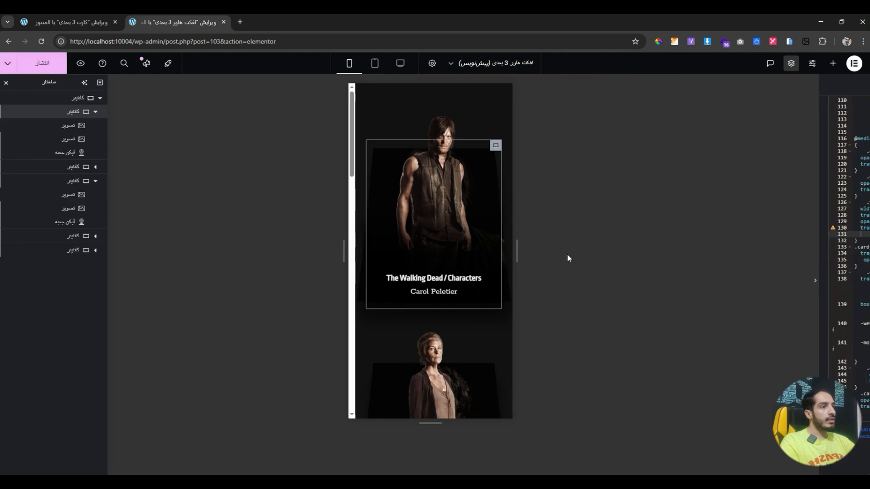
pyautogui.moveTo(509, 250); pyautogui.dragTo(718, 252)
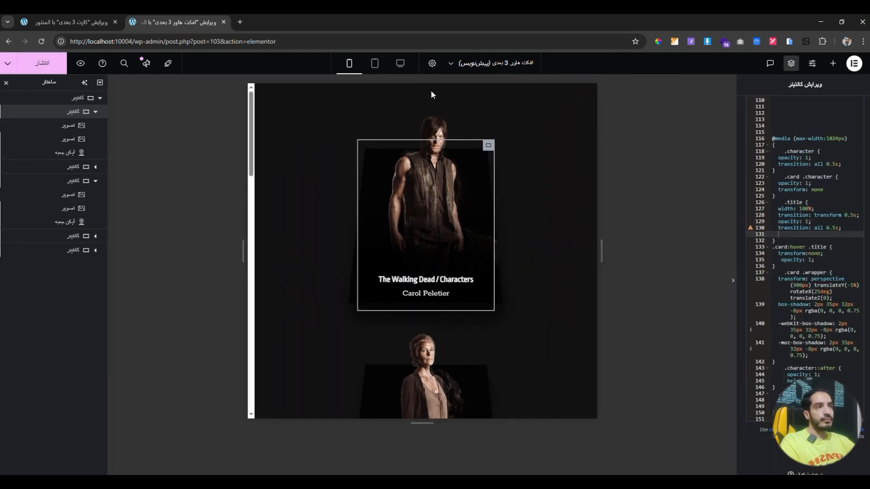
pyautogui.click(398, 66)
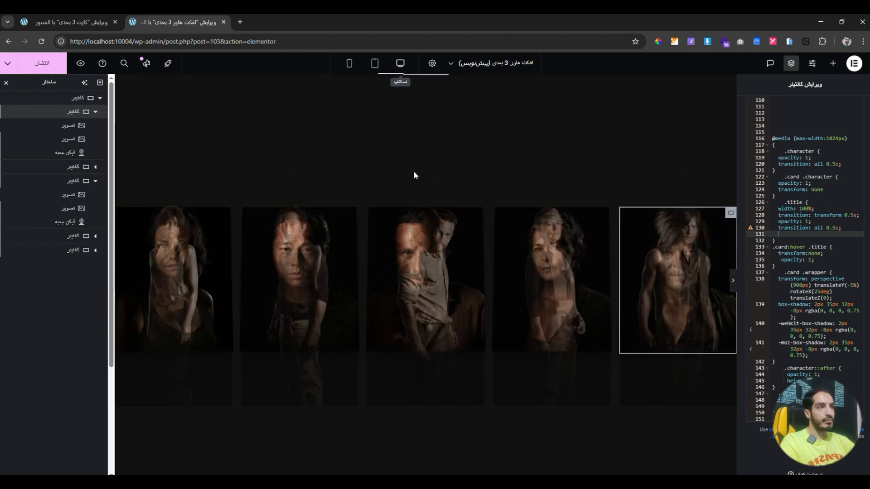